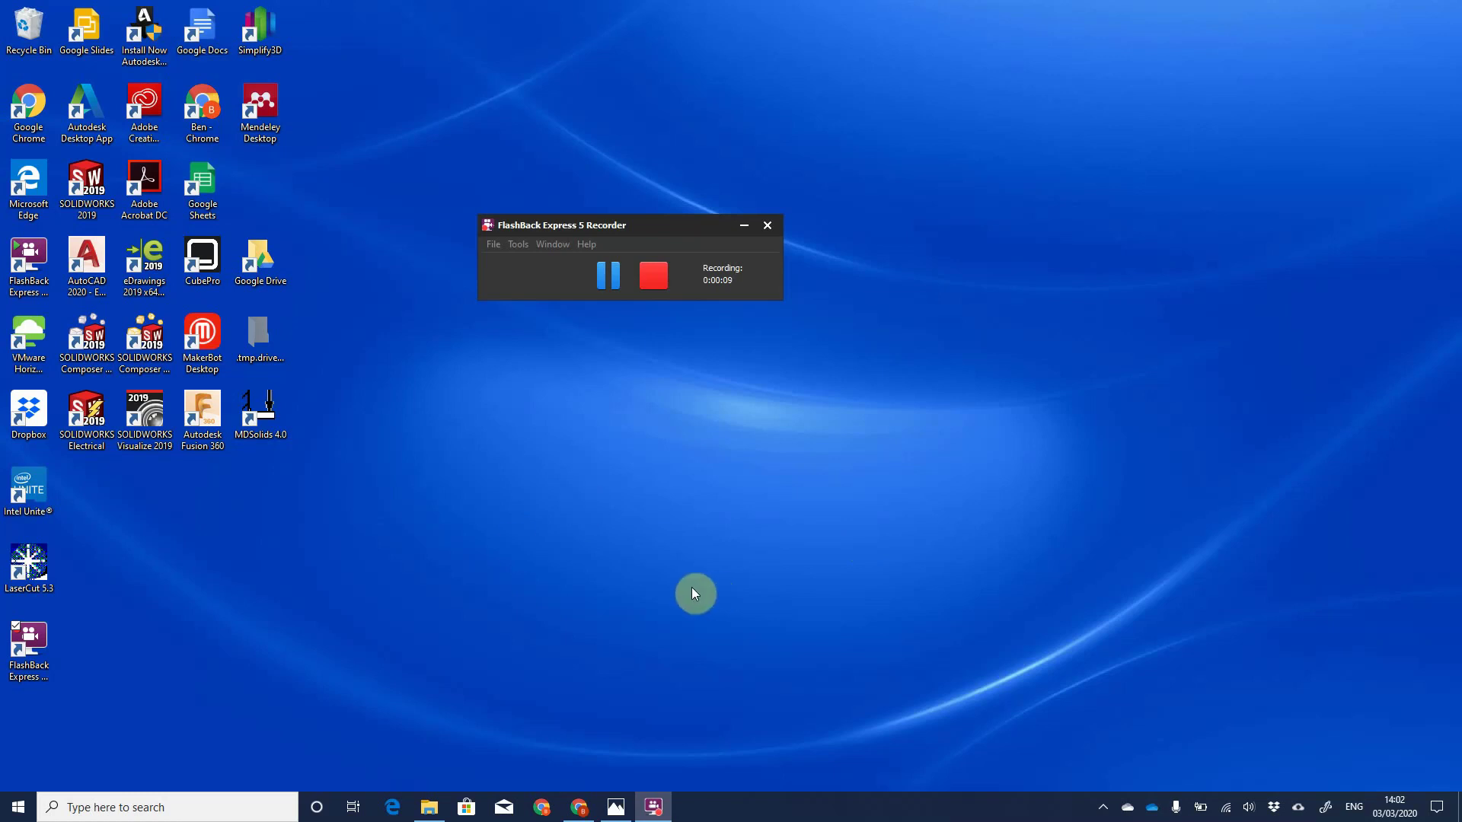
# Step: Launch AutoCAD 2020 and start a new blank drawing with the default template
pyautogui.click(93, 265)
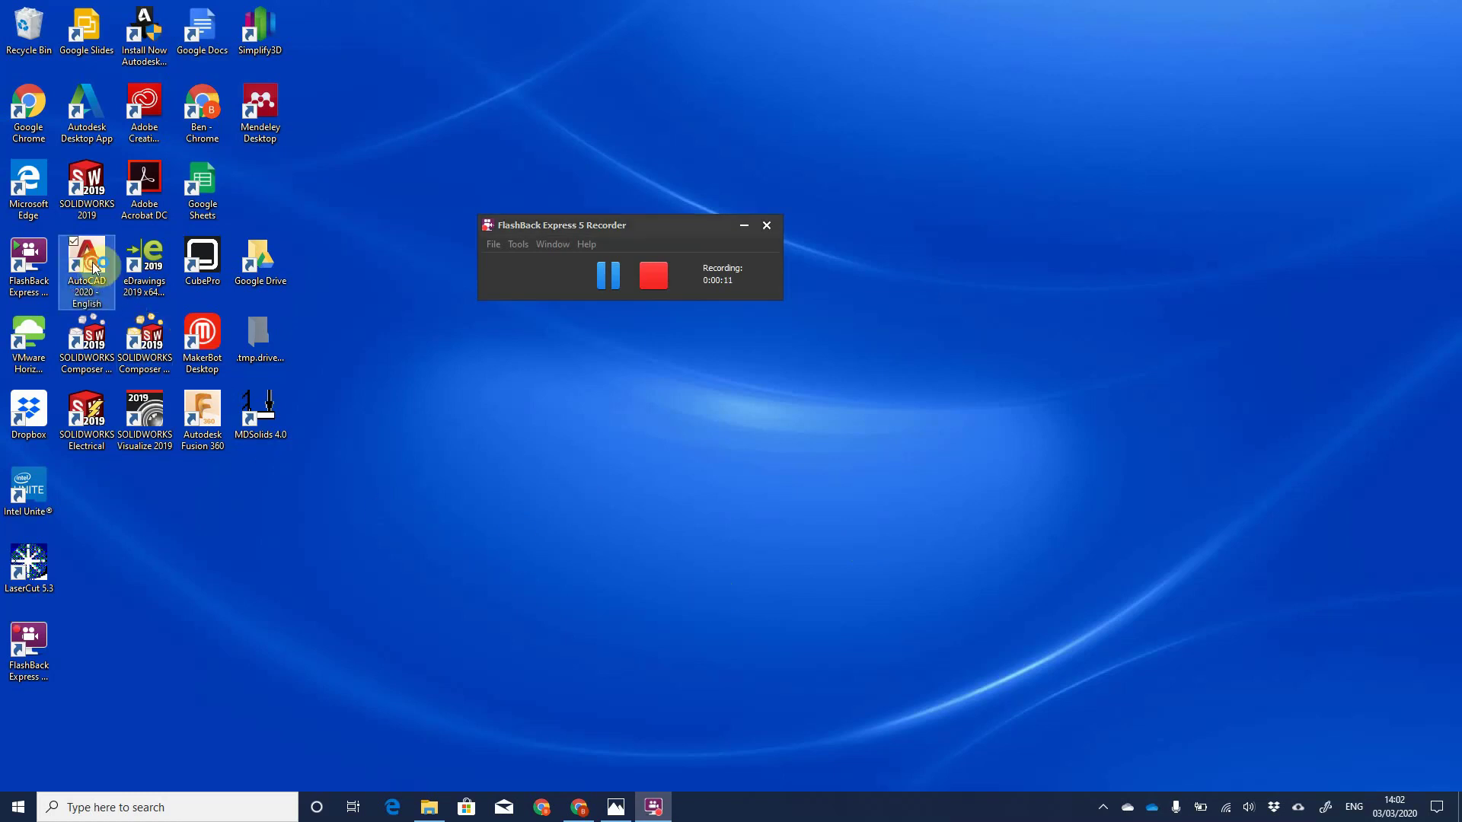
pyautogui.doubleClick(93, 265)
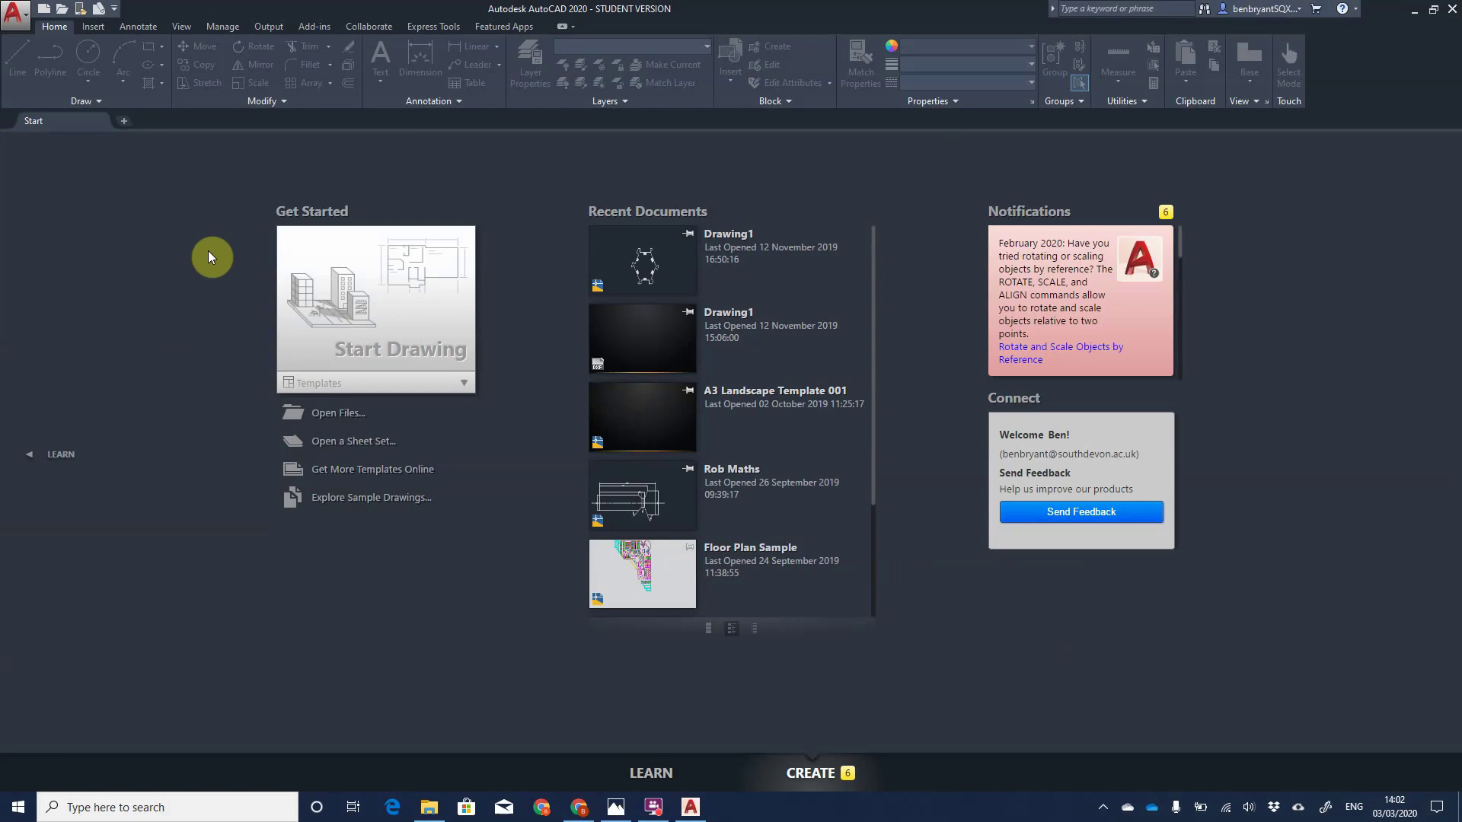
pyautogui.click(448, 384)
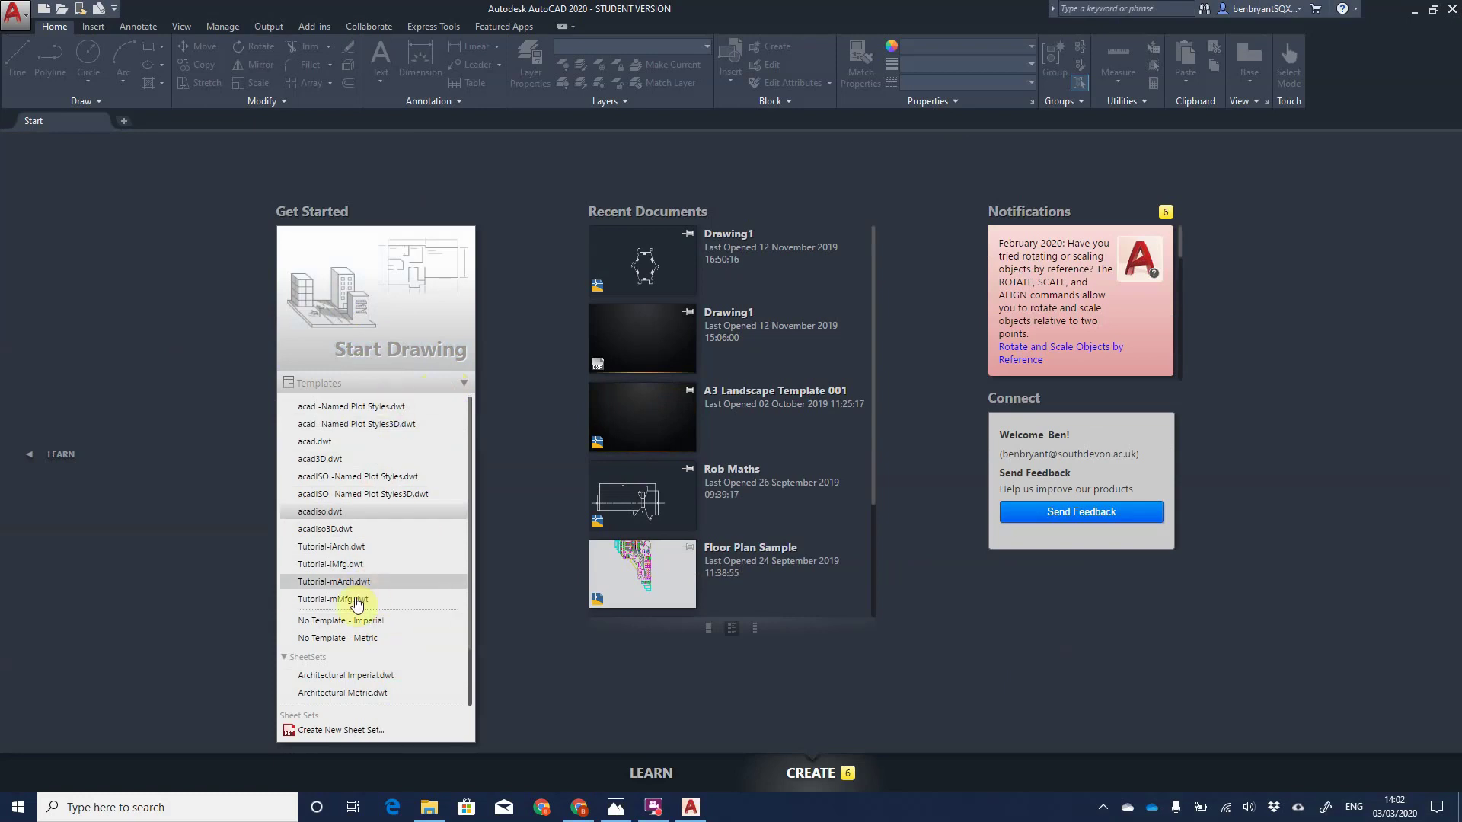
pyautogui.click(434, 384)
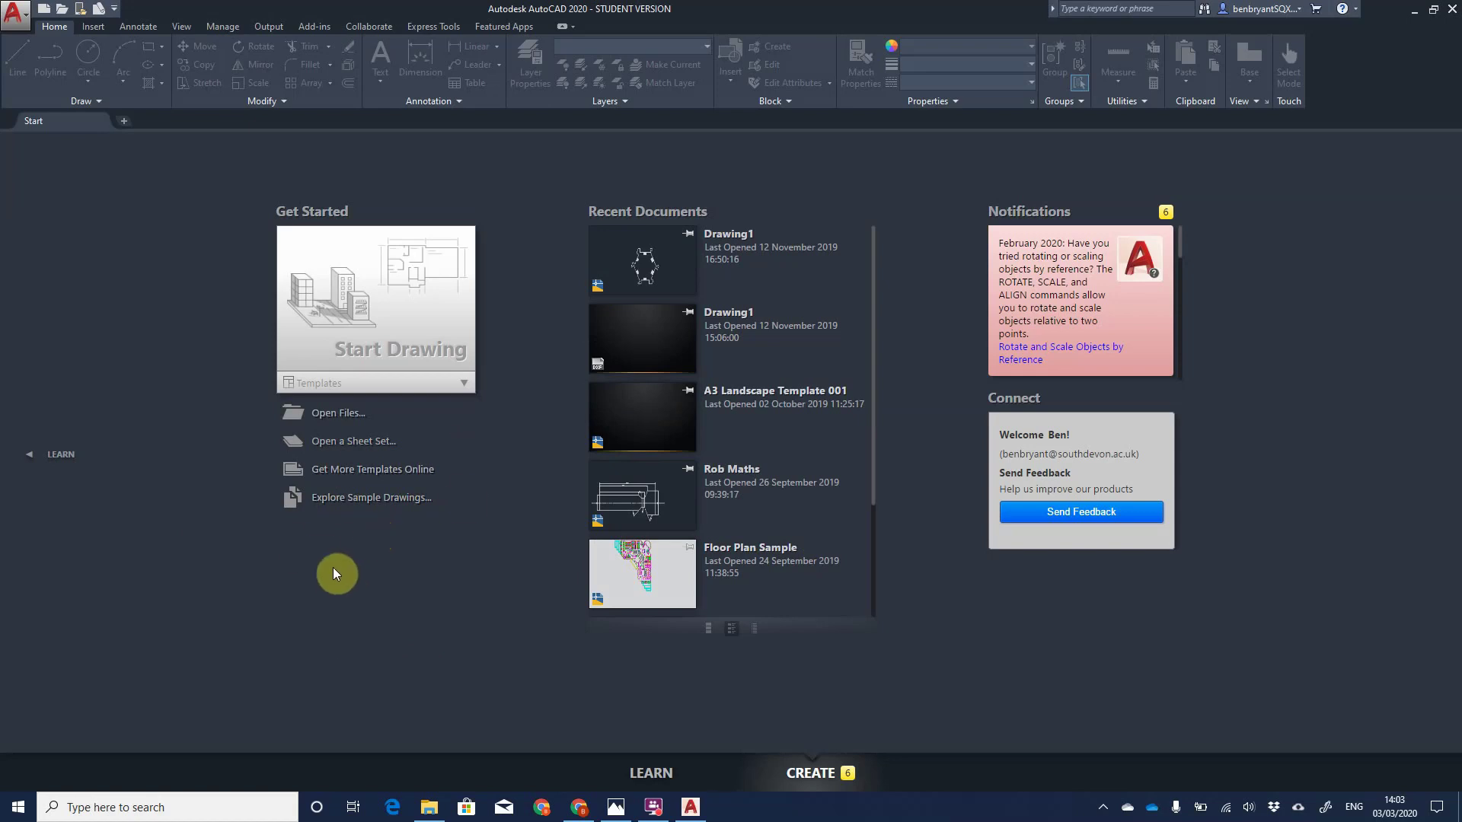
pyautogui.click(385, 285)
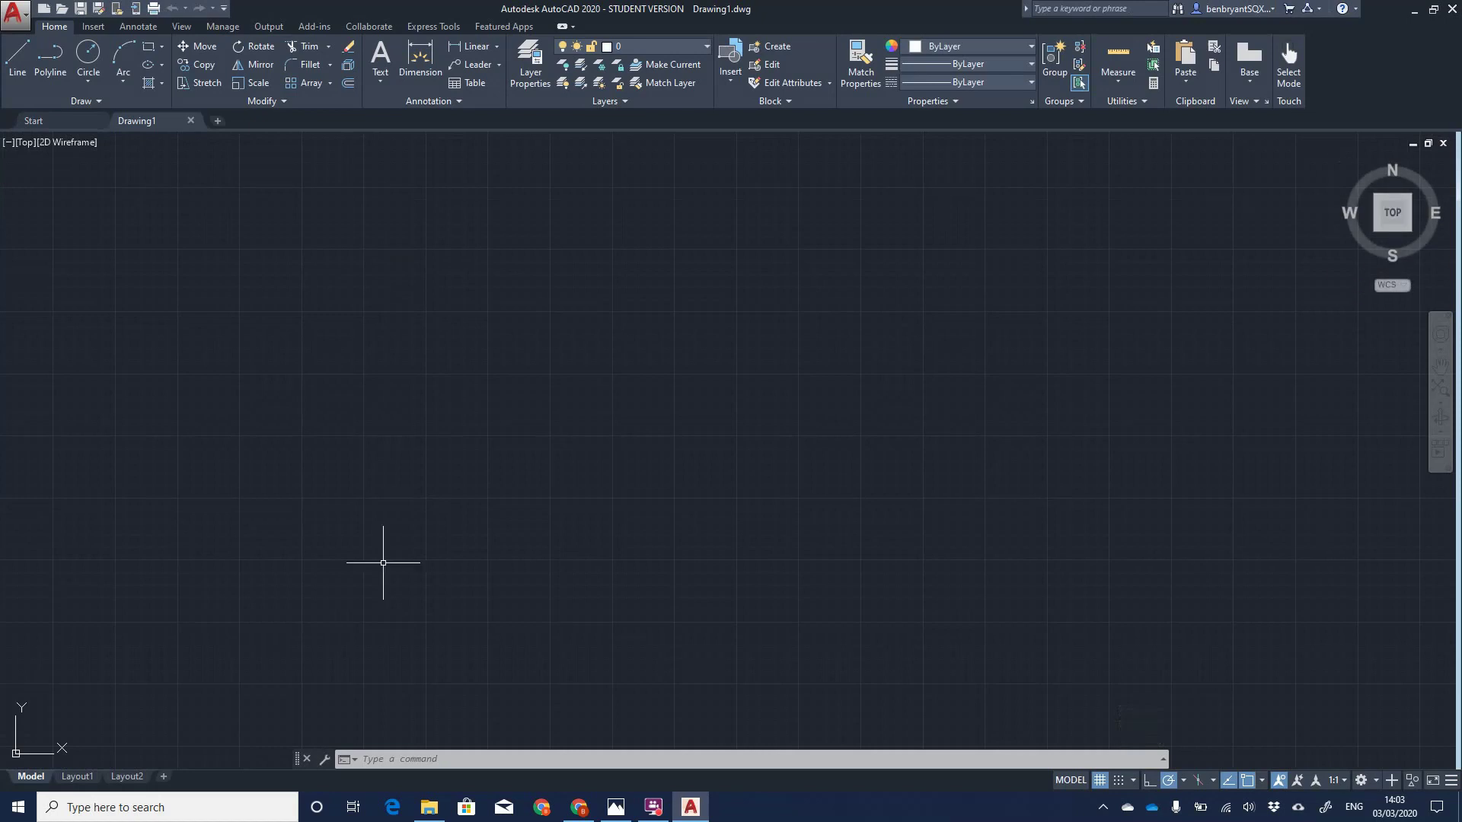
pyautogui.click(58, 117)
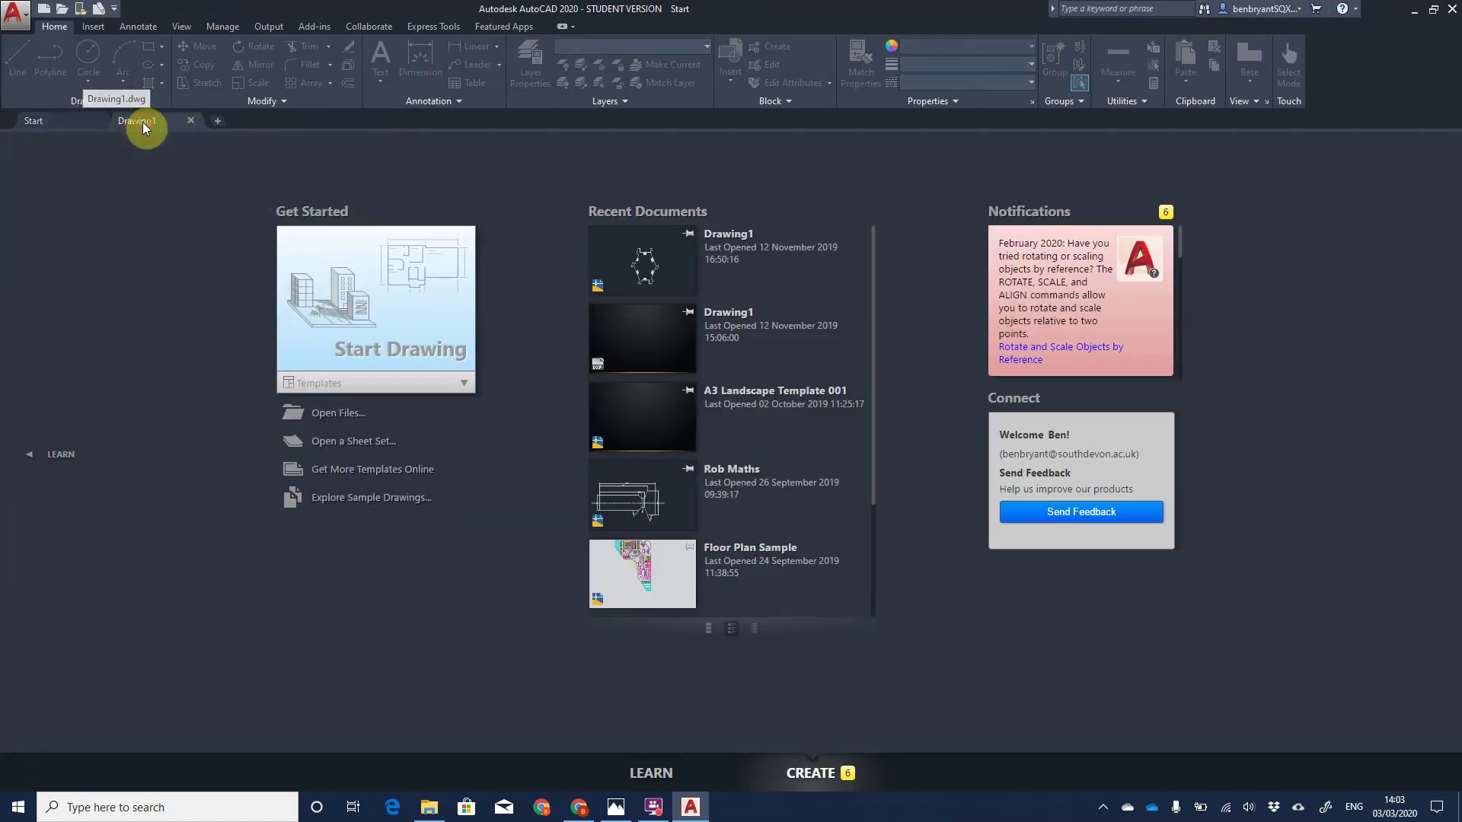
pyautogui.click(143, 122)
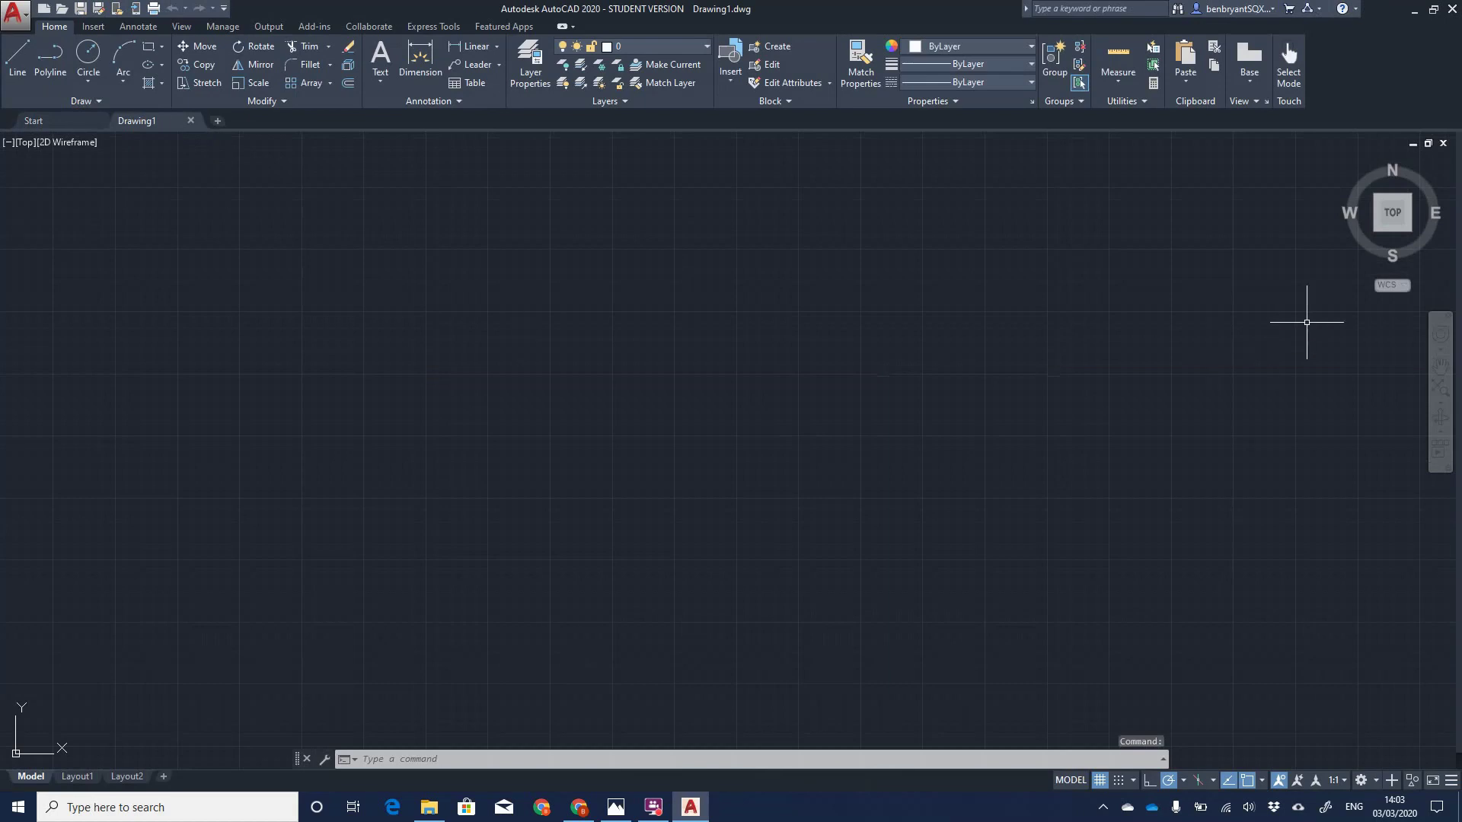
# Step: Examine the empty model space from its front, right, left, bottom, back and top sides with the ViewCube
pyautogui.moveTo(1392, 215); pyautogui.dragTo(1395, 227)
pyautogui.click(1395, 227)
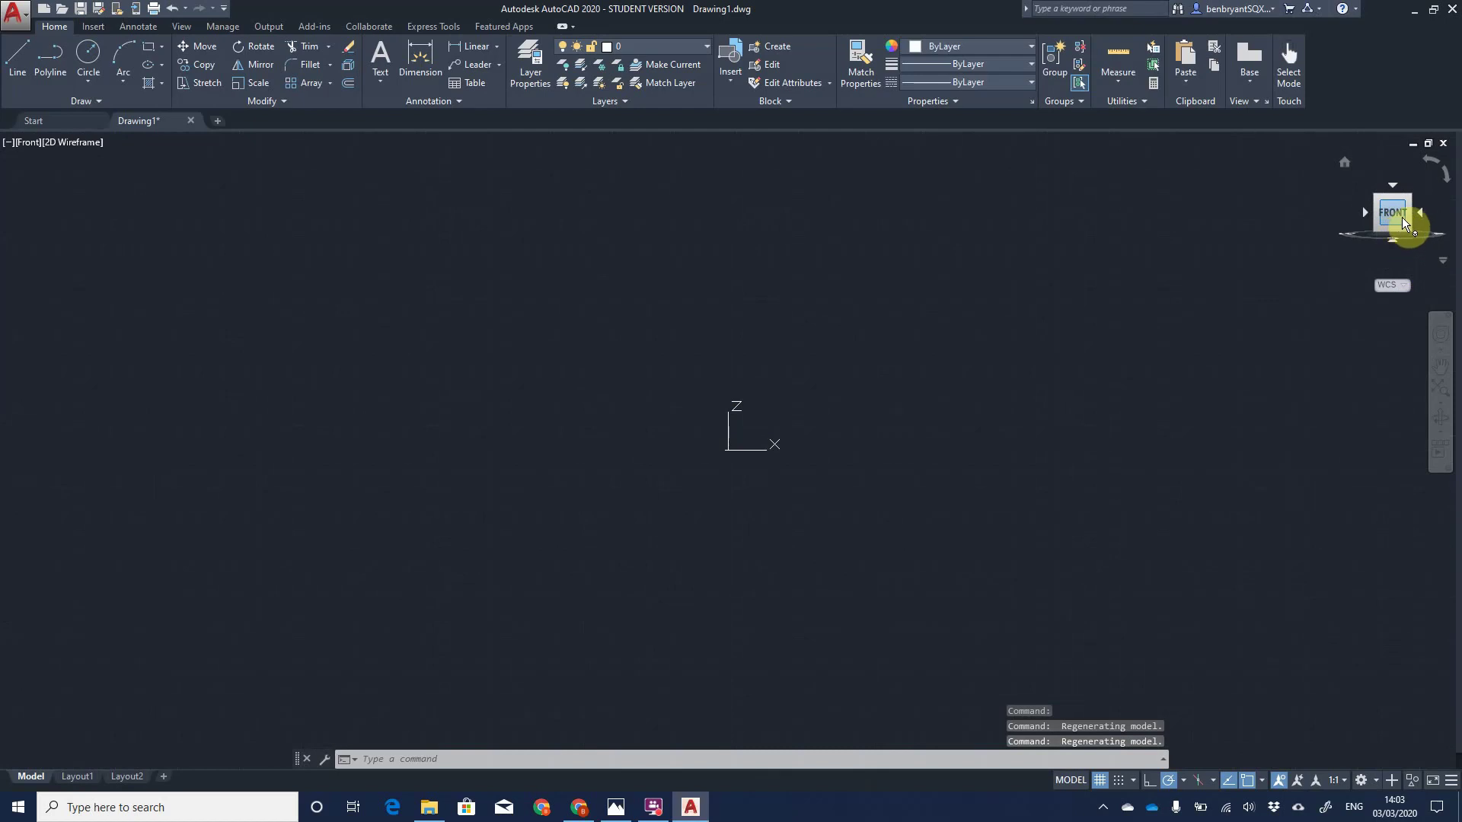
pyautogui.click(1410, 219)
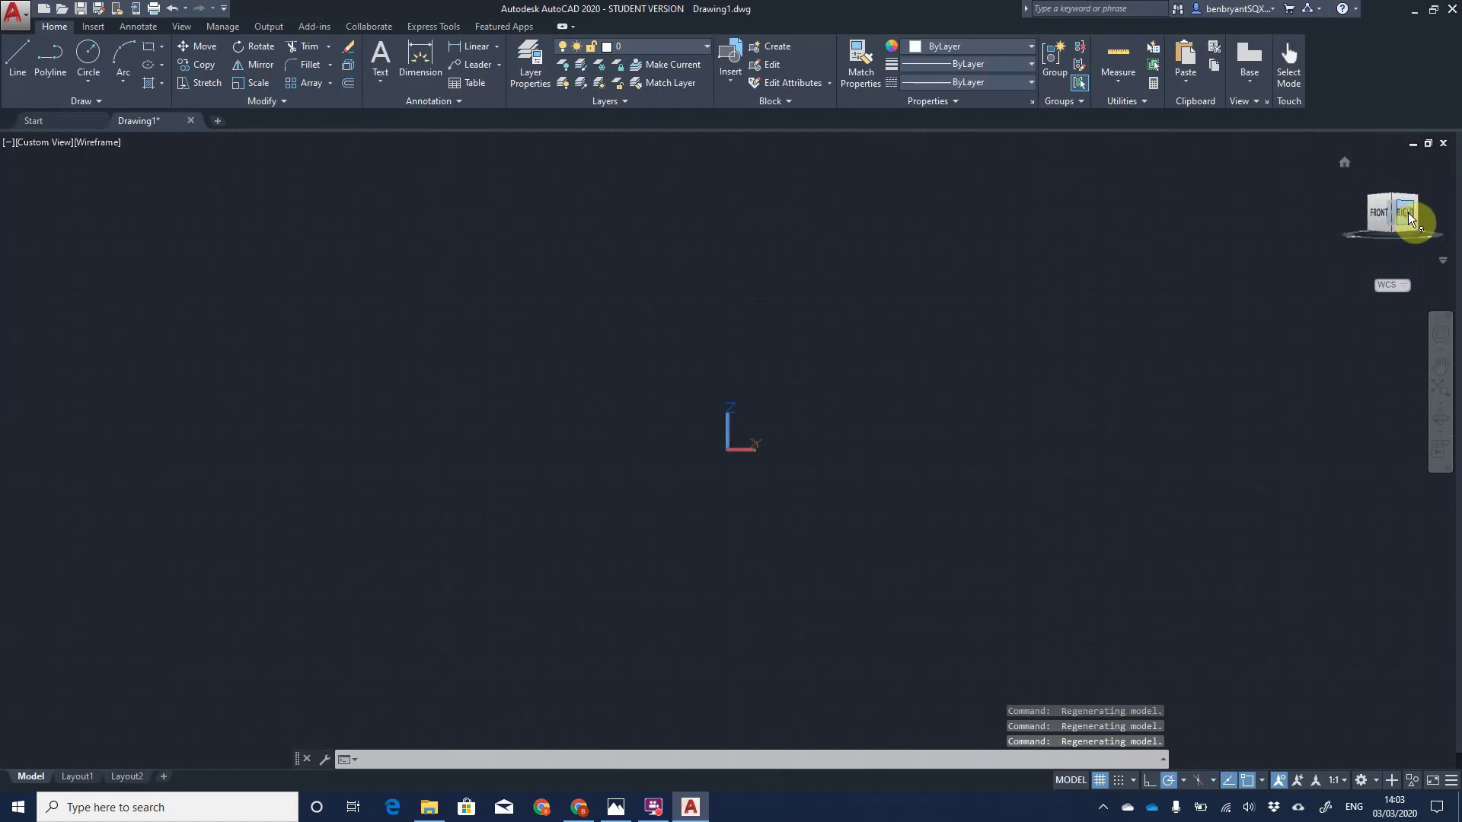
pyautogui.click(1410, 209)
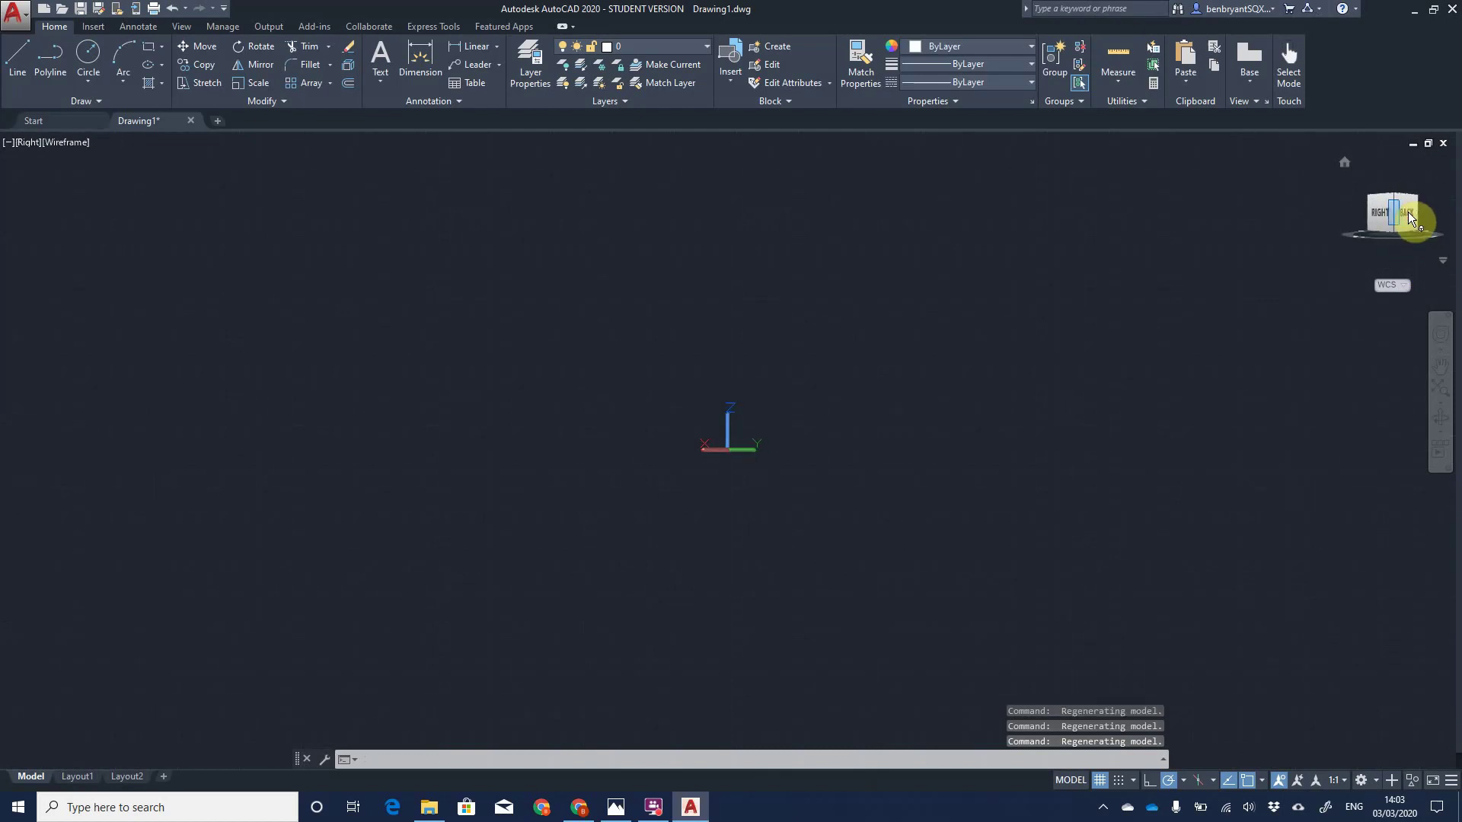
pyautogui.click(1410, 219)
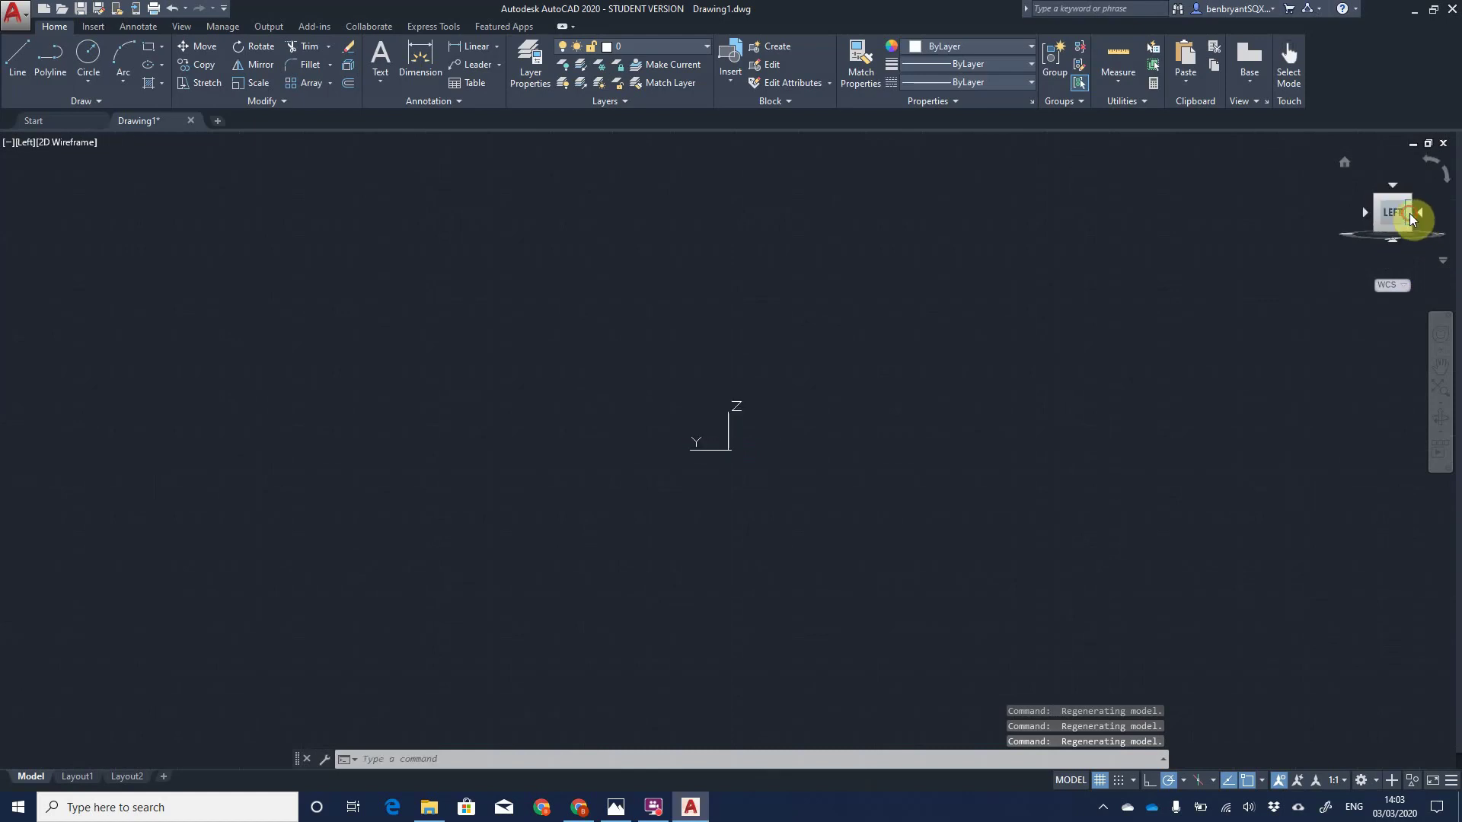
pyautogui.click(1410, 218)
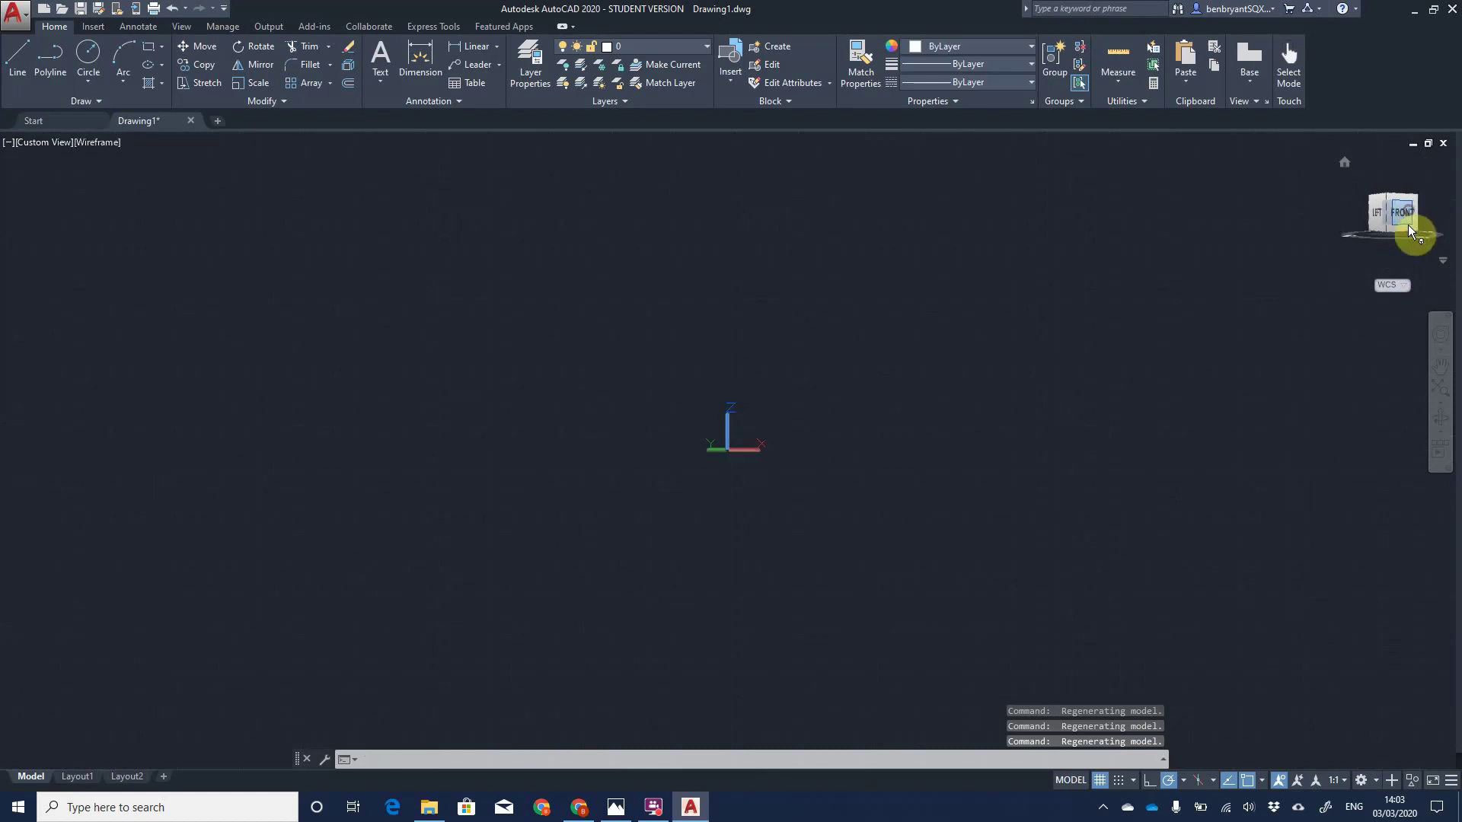
pyautogui.click(1398, 232)
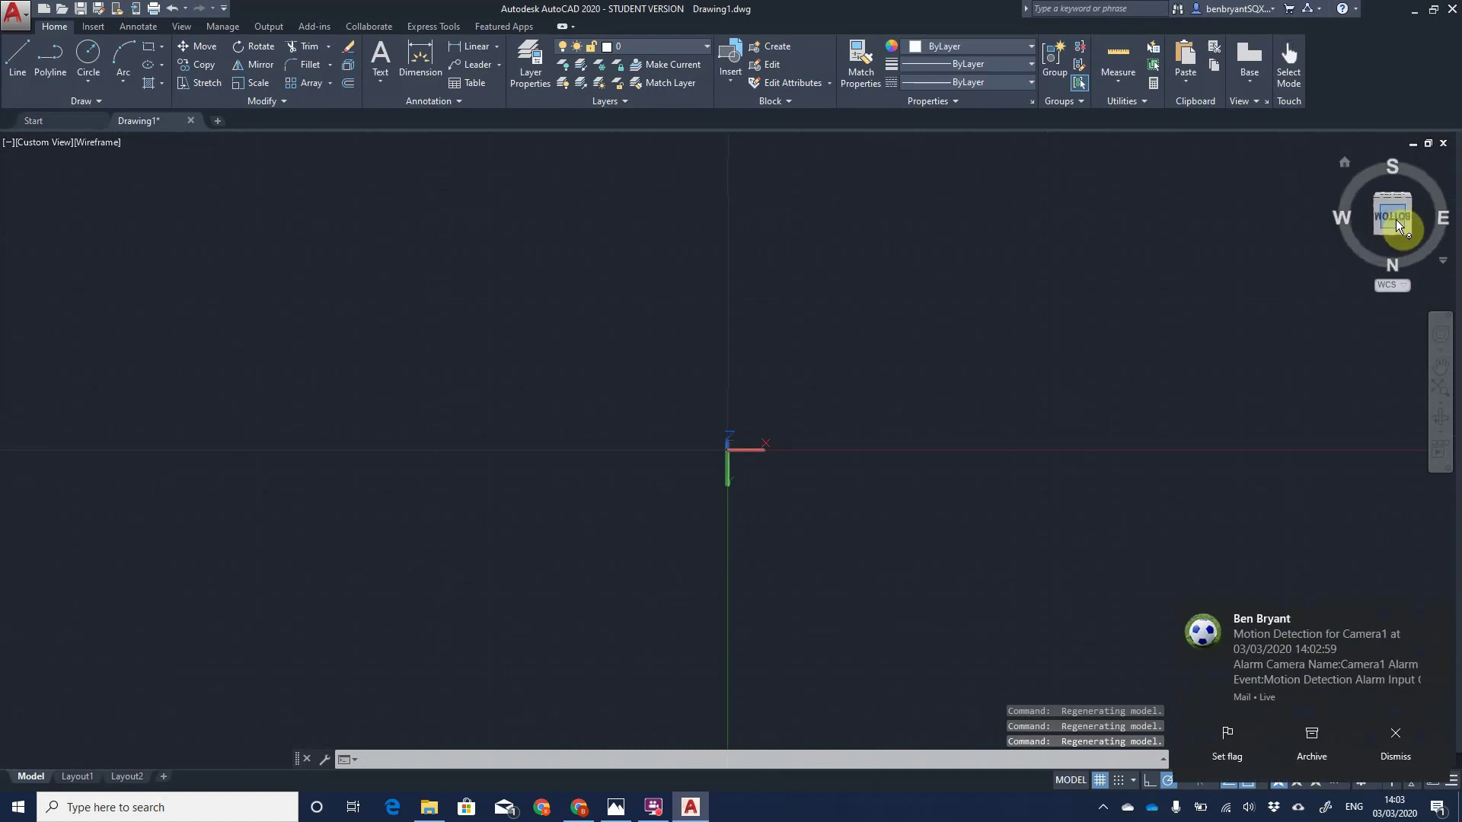
pyautogui.click(1396, 227)
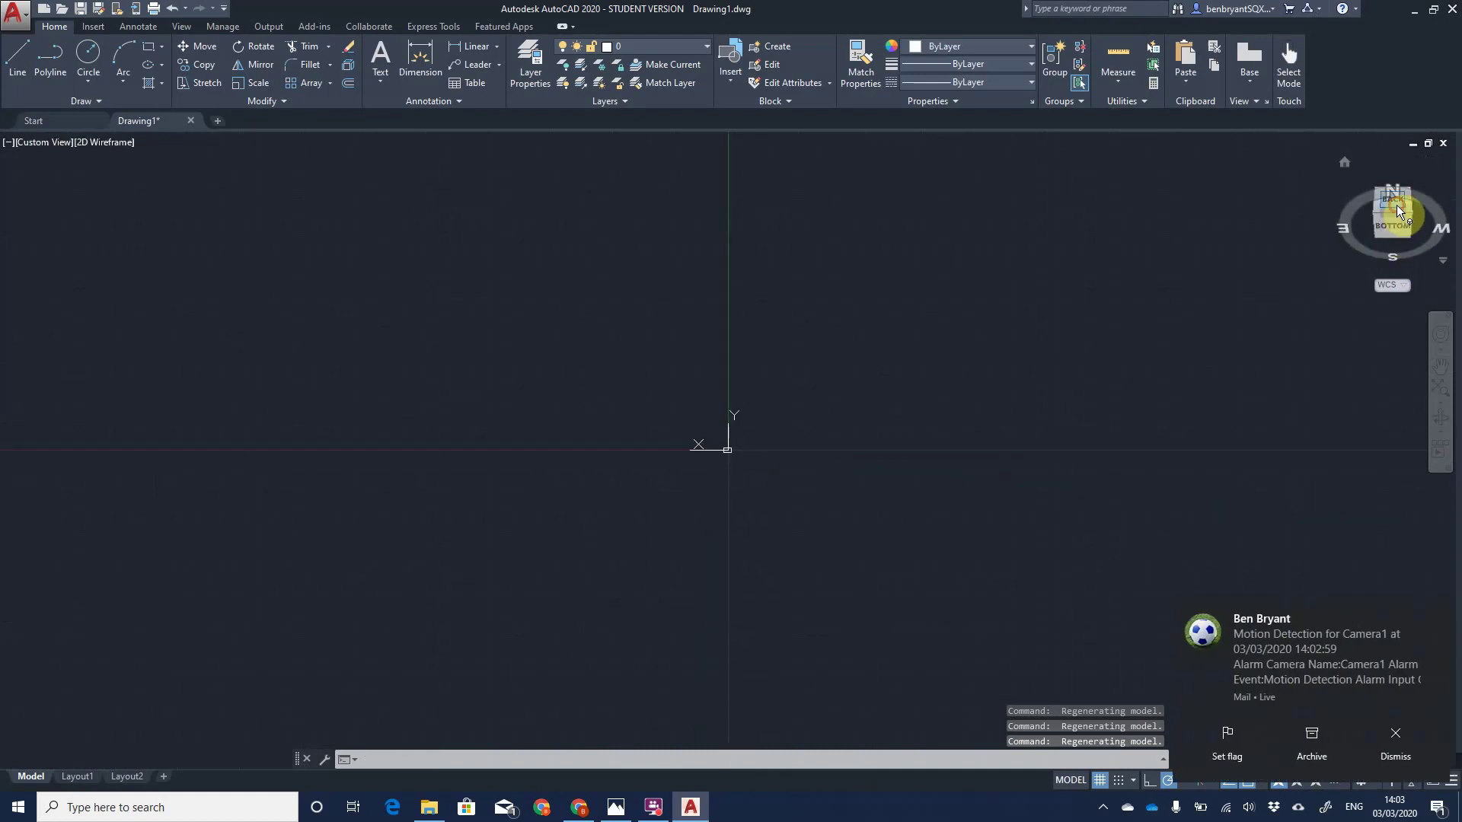
pyautogui.click(1398, 210)
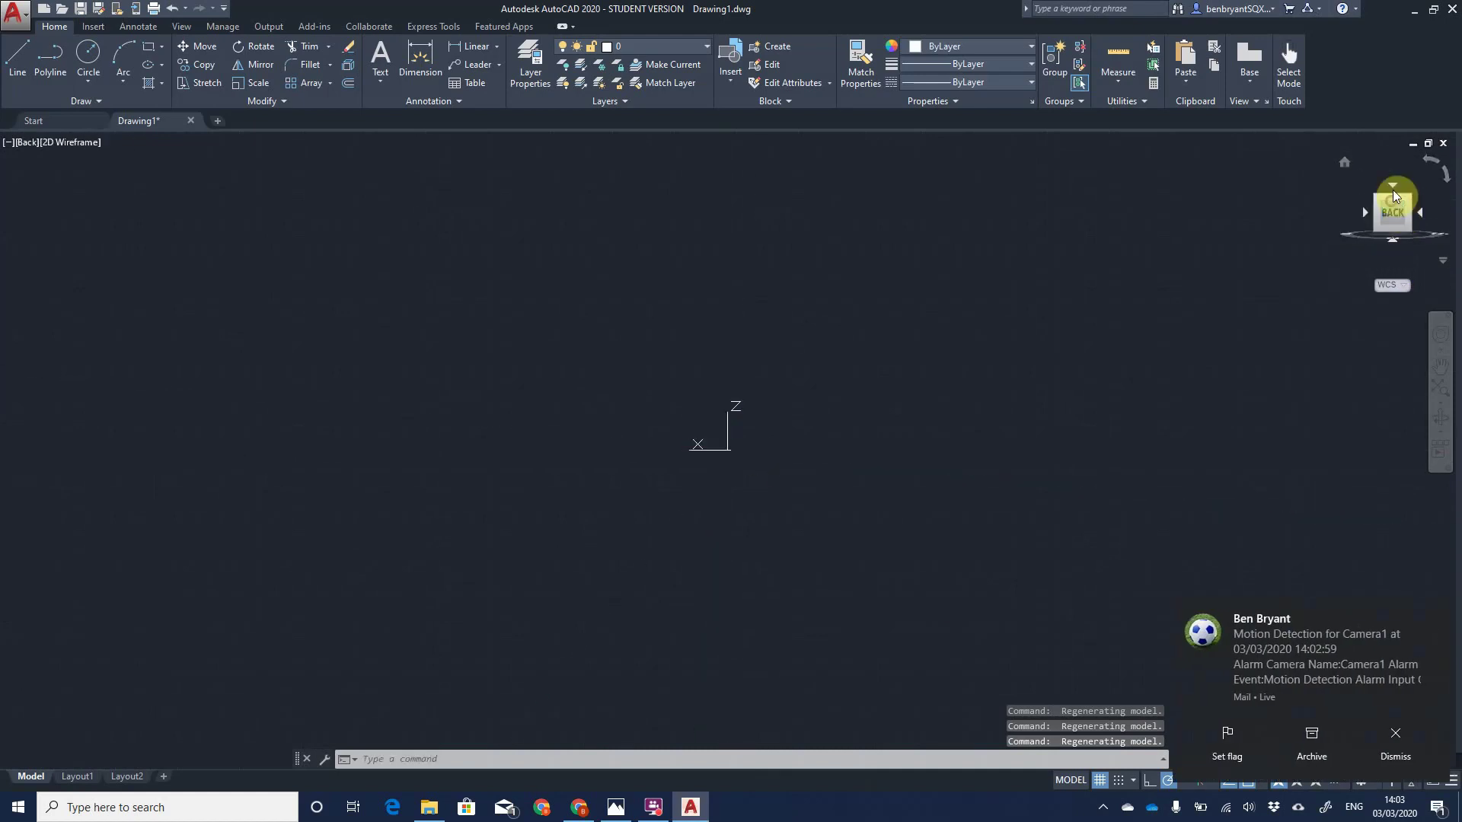
pyautogui.click(1393, 196)
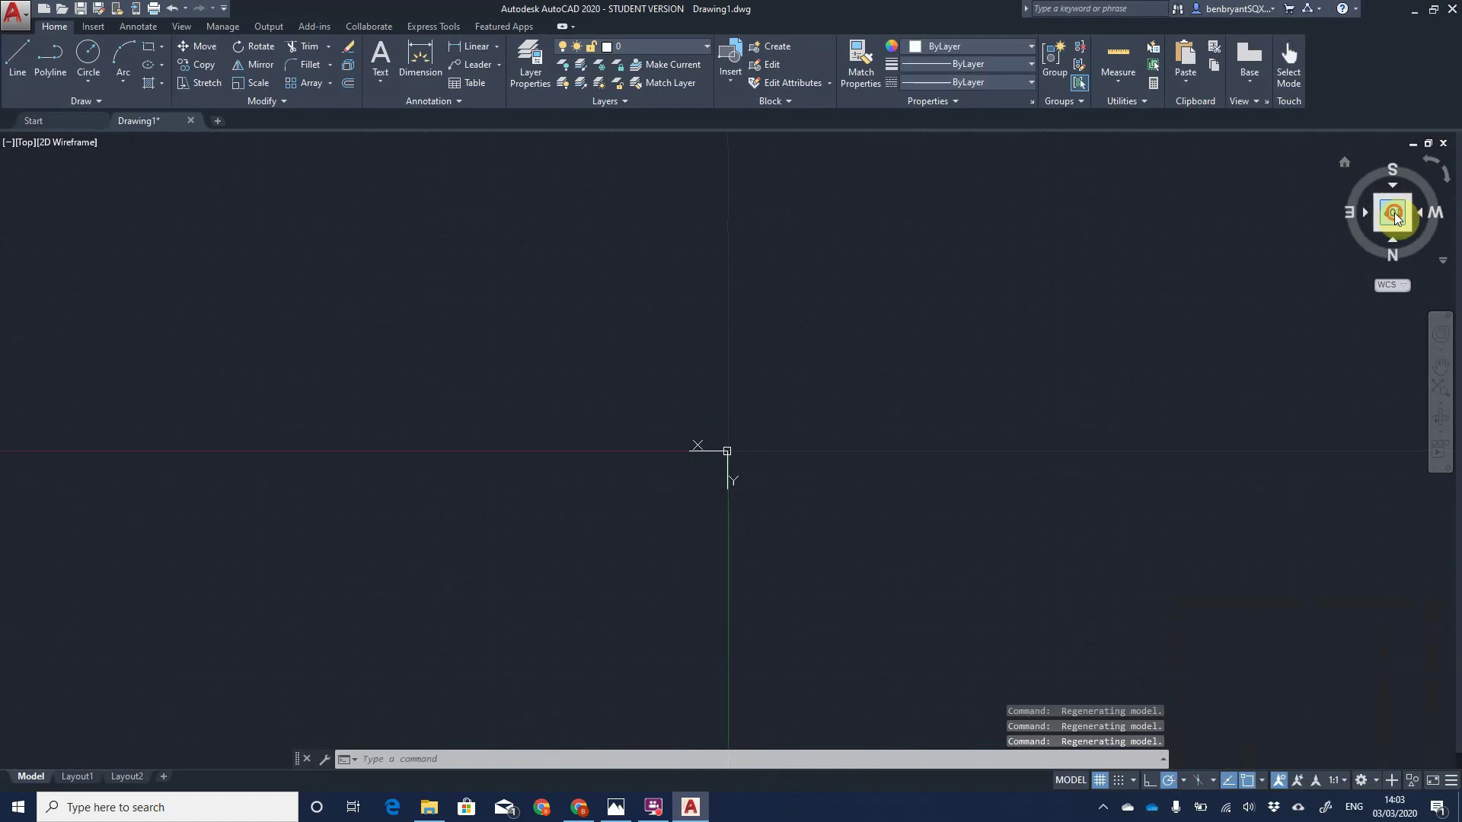
# Step: Rotate the top view until north points up, and compare the home isometric view with the top view
pyautogui.click(1444, 183)
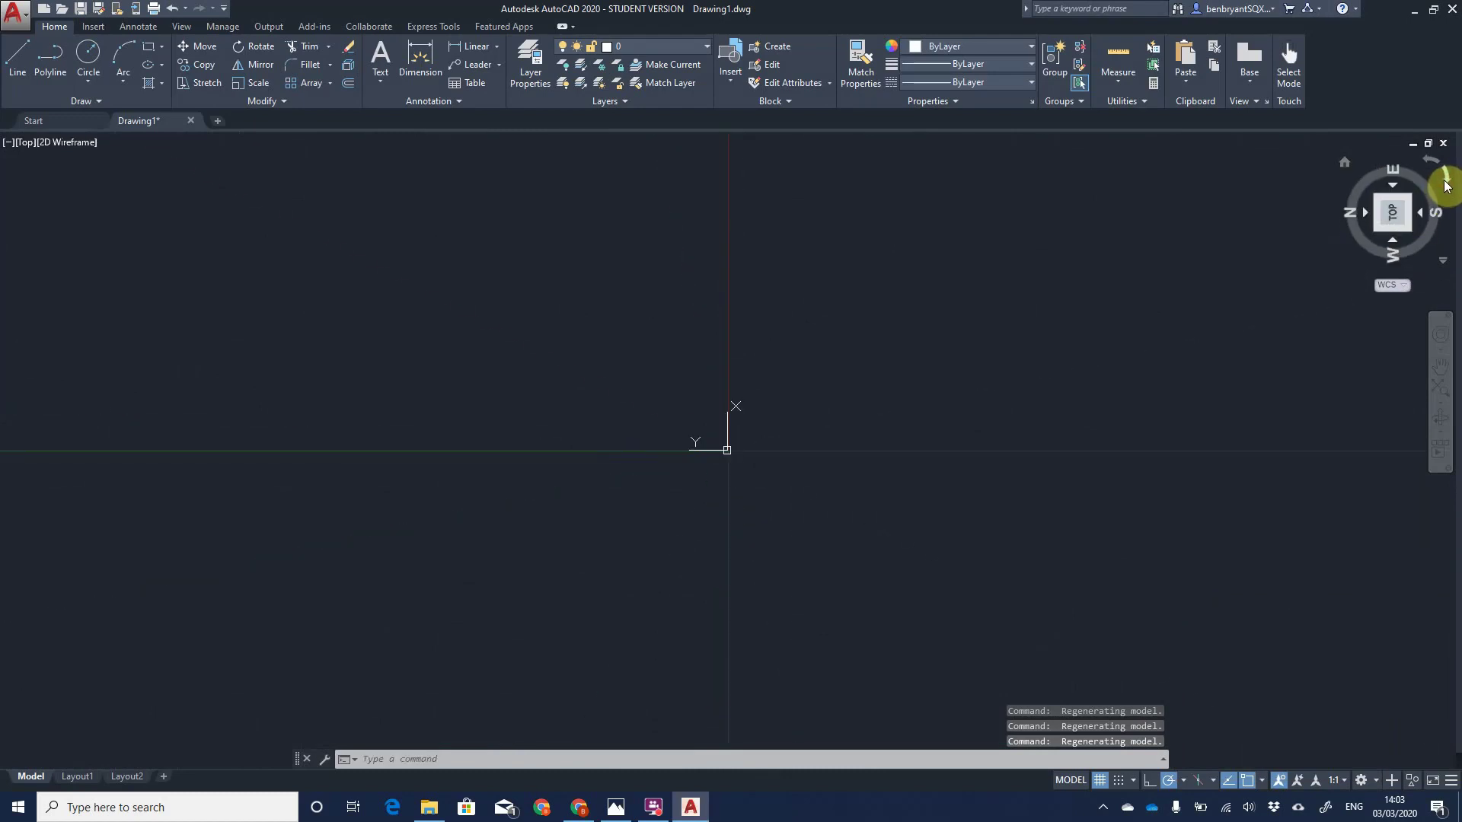
pyautogui.click(1445, 183)
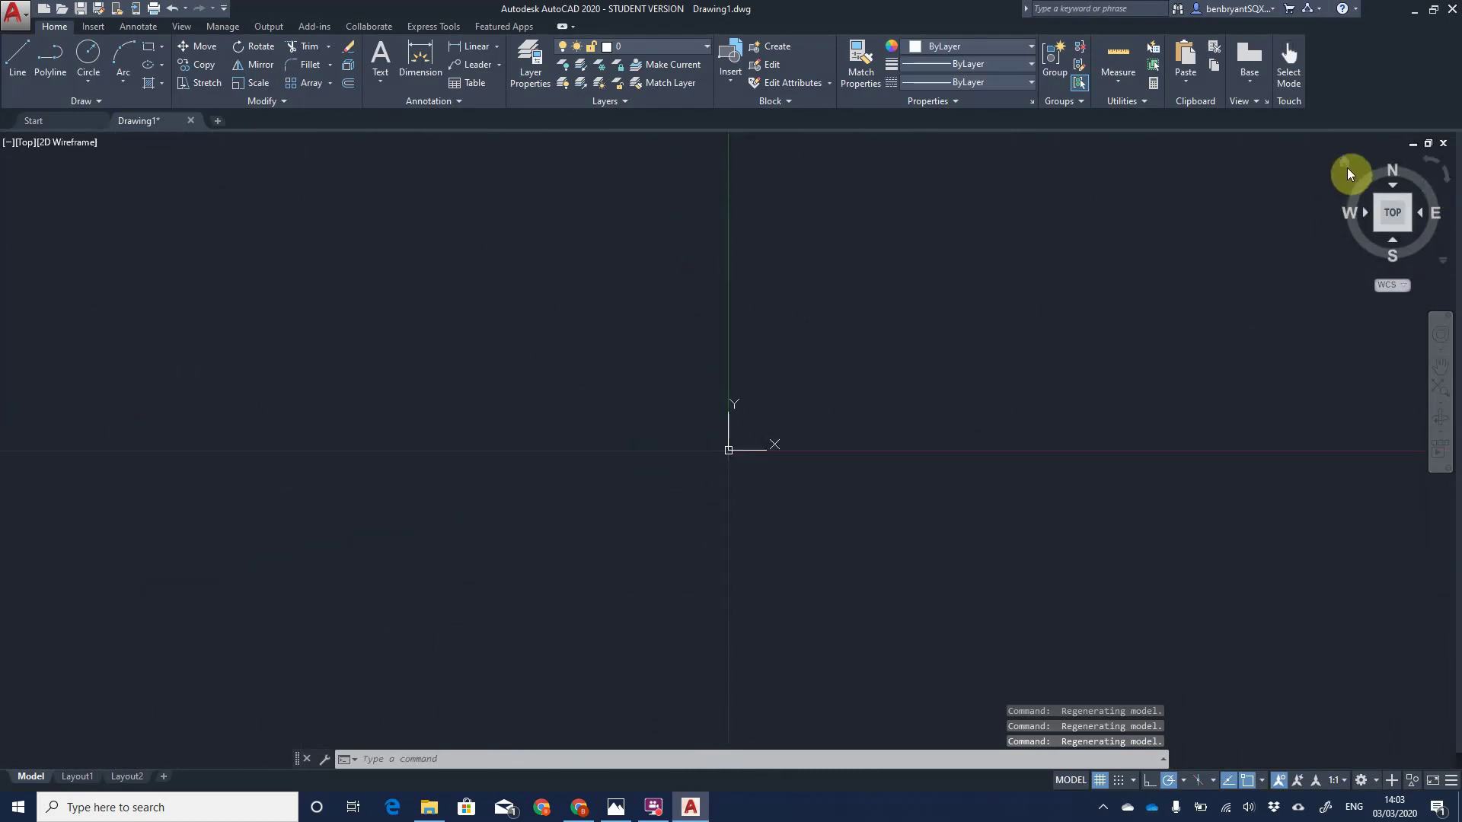
pyautogui.click(1345, 165)
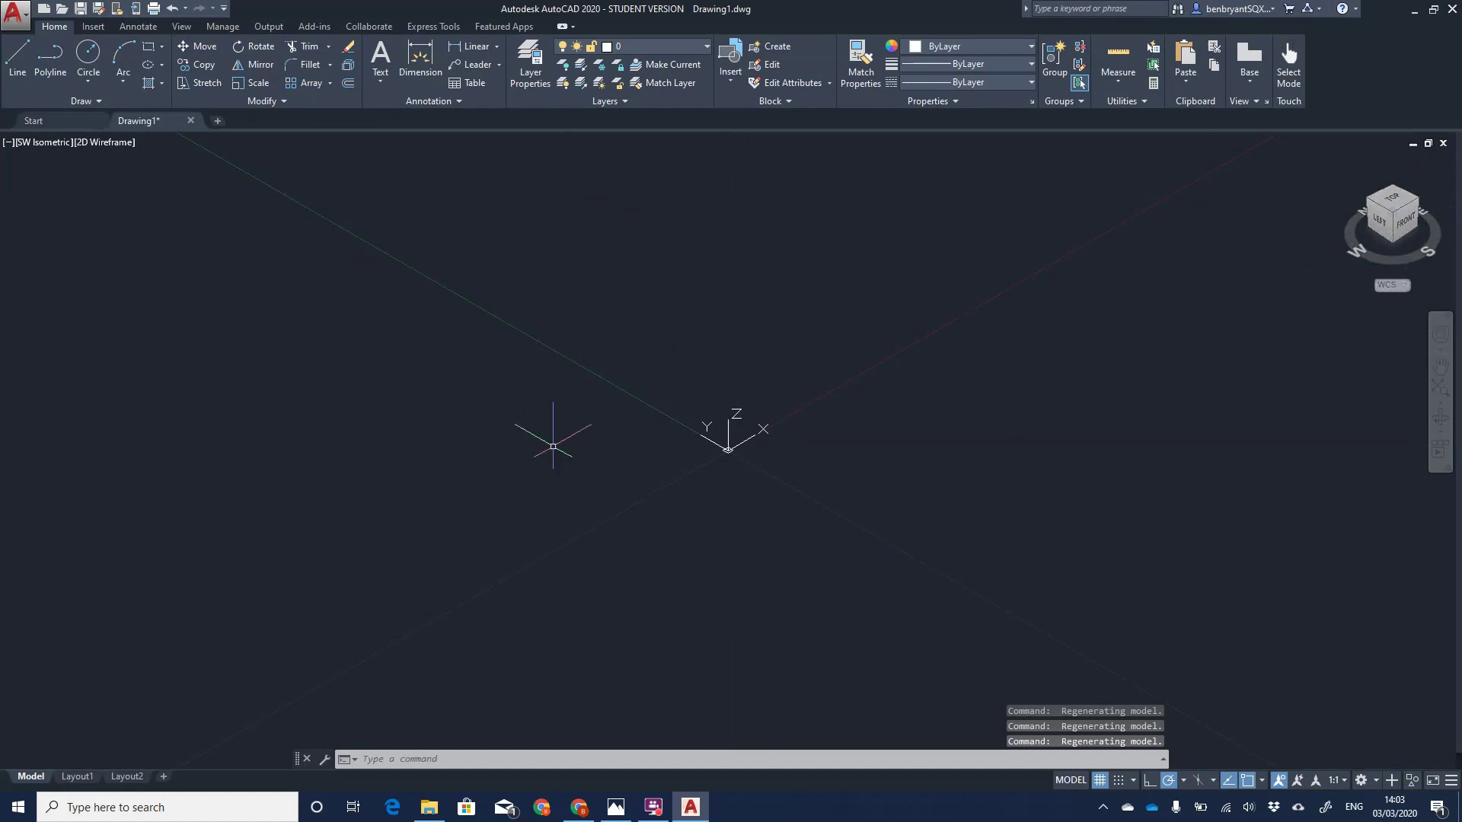
pyautogui.moveTo(1346, 165)
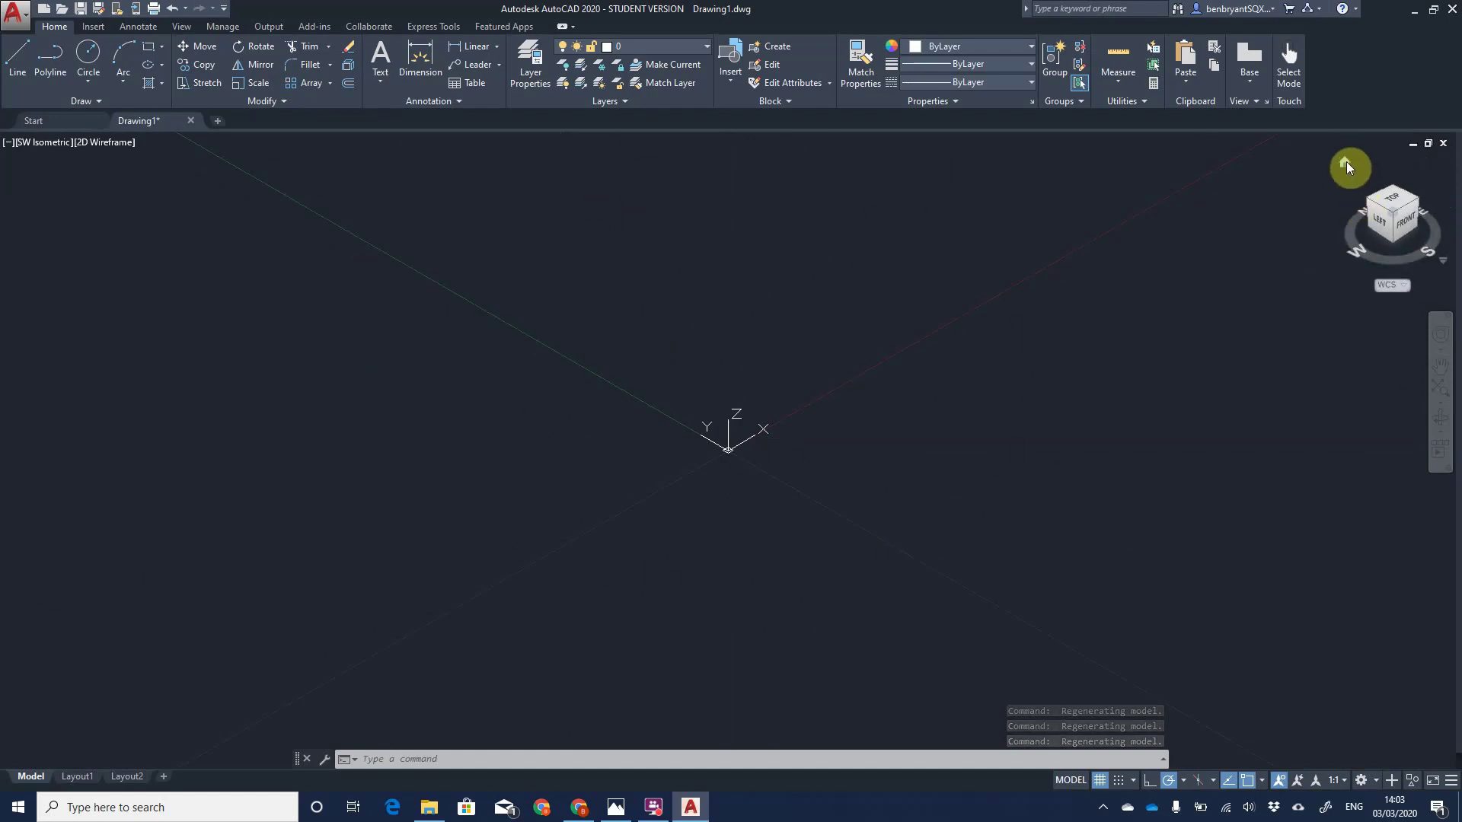
pyautogui.click(1395, 200)
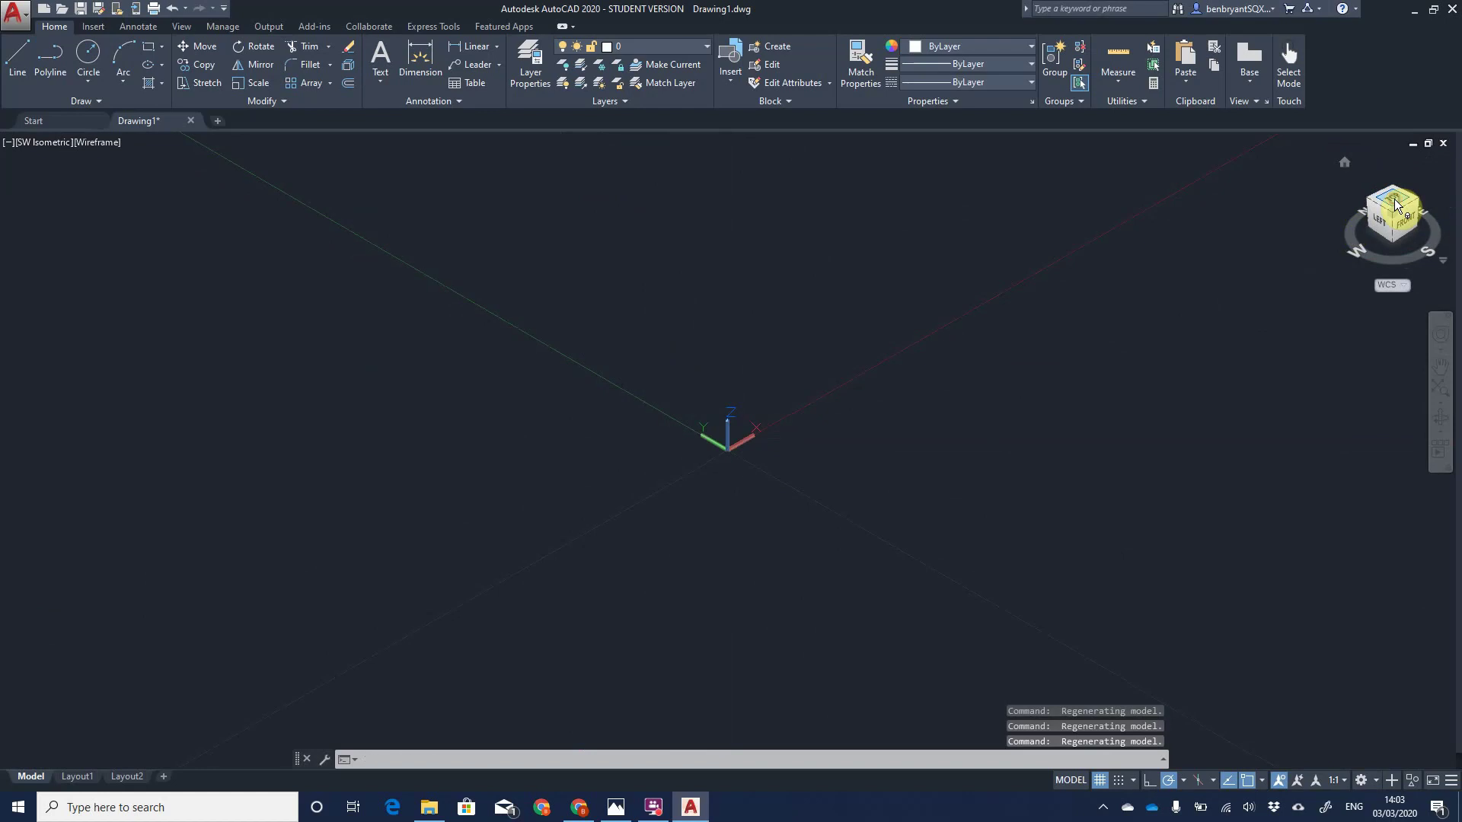
# Step: Choose WCS as the coordinate system and check the available navigation wheel types without switching wheels
pyautogui.click(1404, 286)
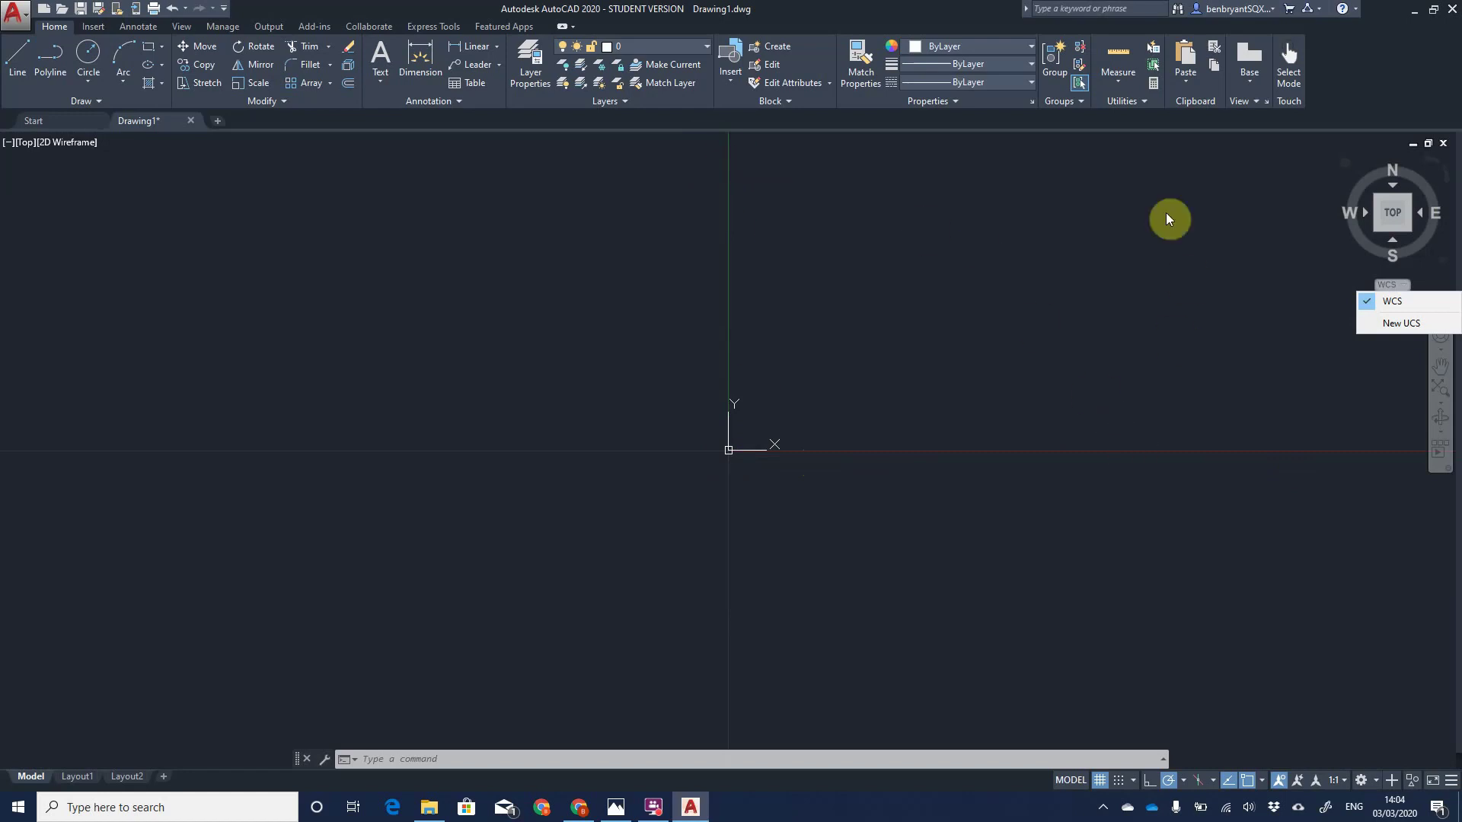
pyautogui.click(1406, 302)
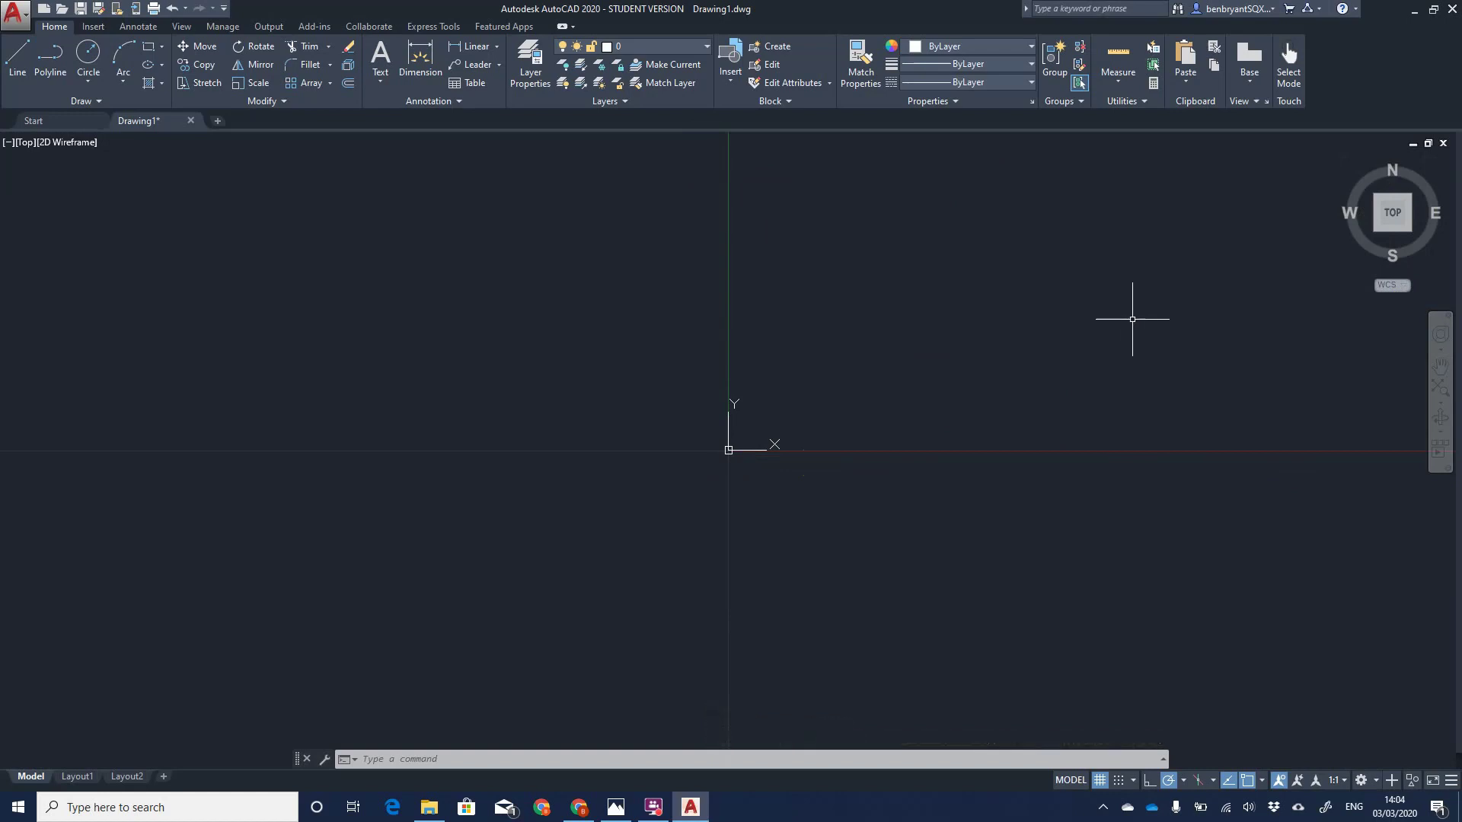
pyautogui.click(1442, 348)
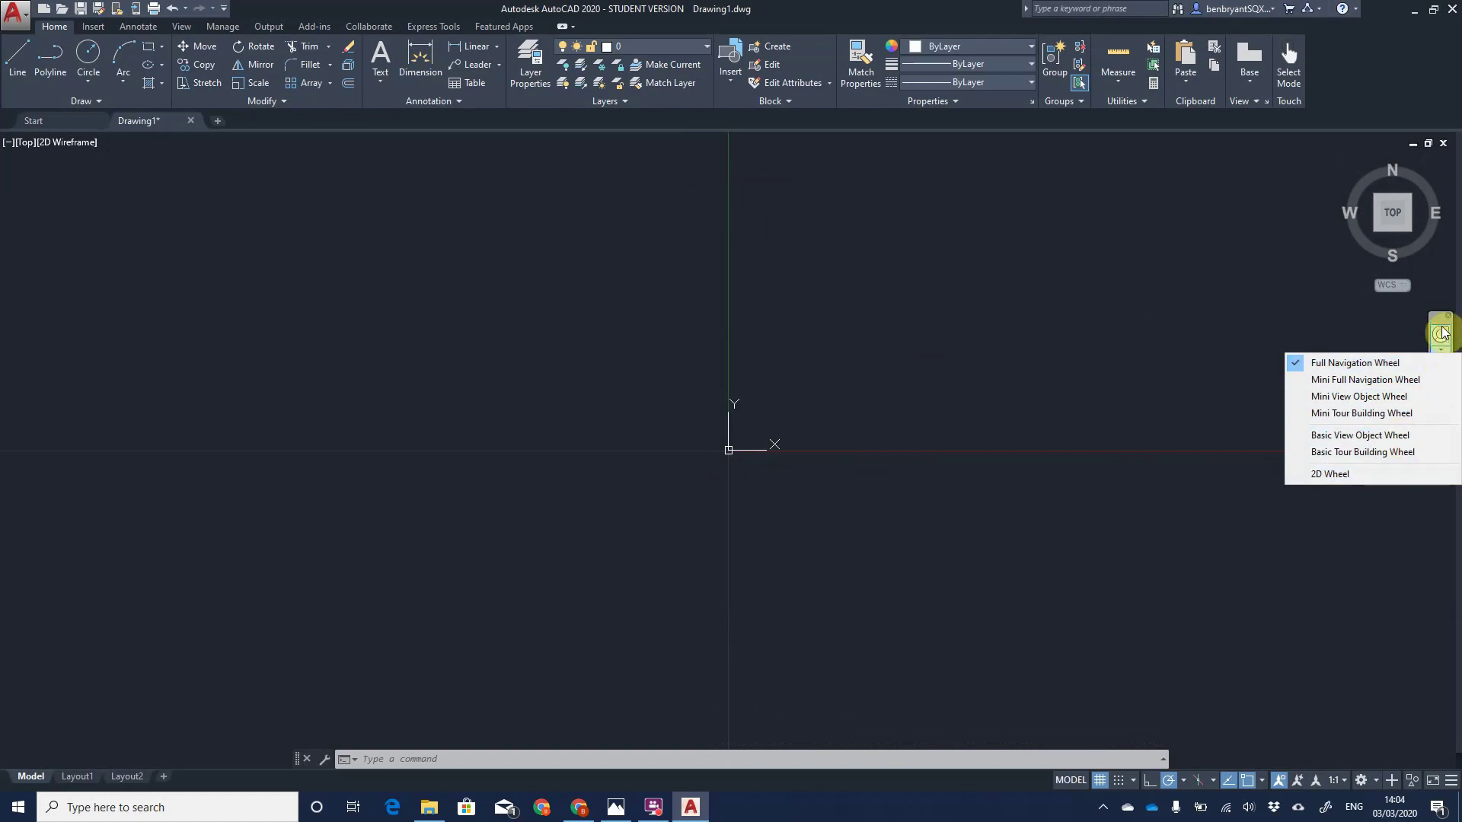
pyautogui.click(1402, 333)
pyautogui.press('Escape')
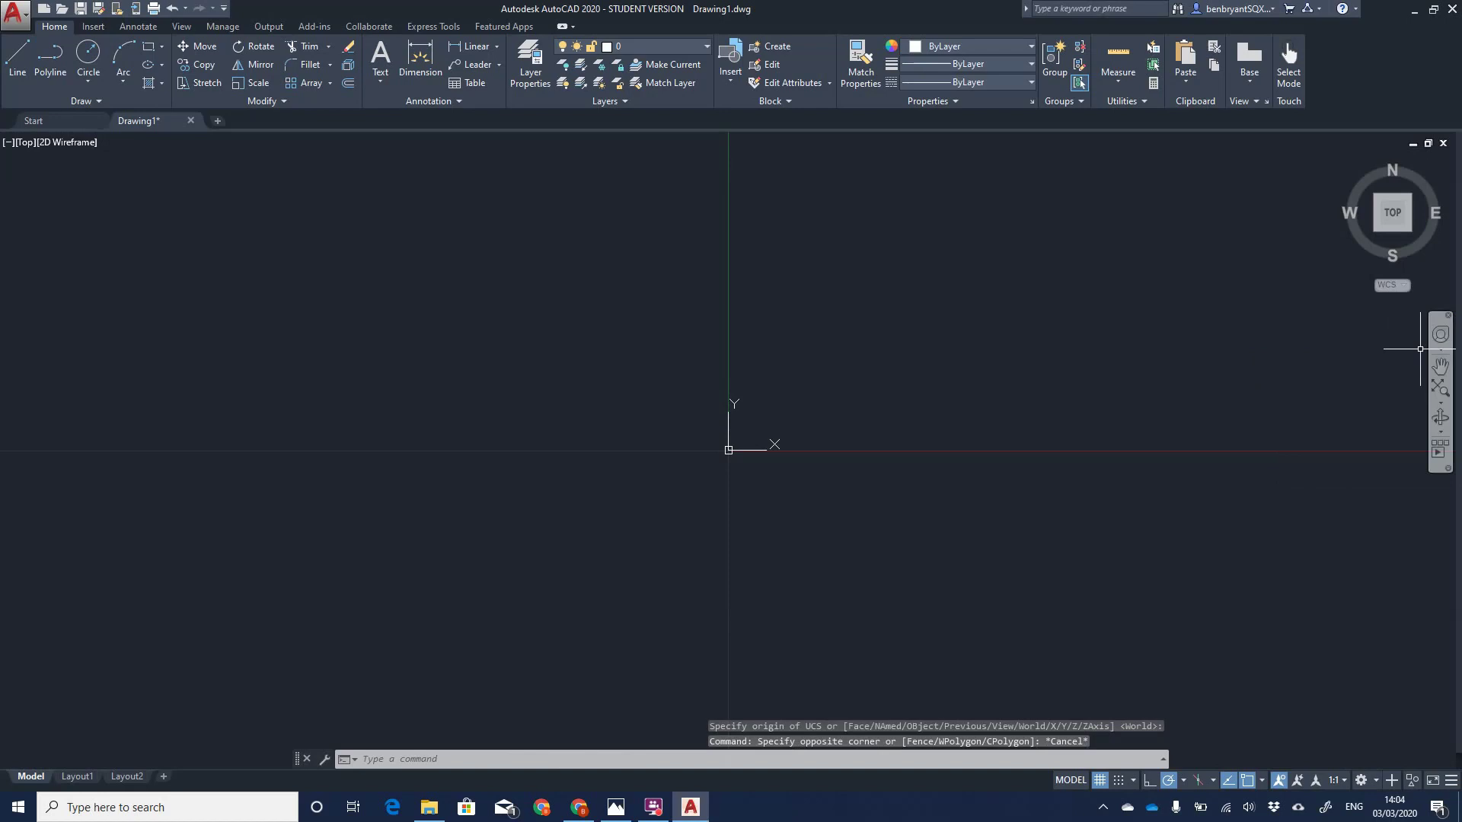
# Step: Pan the top view to shift the origin toward the lower-left part of the drawing area
pyautogui.click(1441, 371)
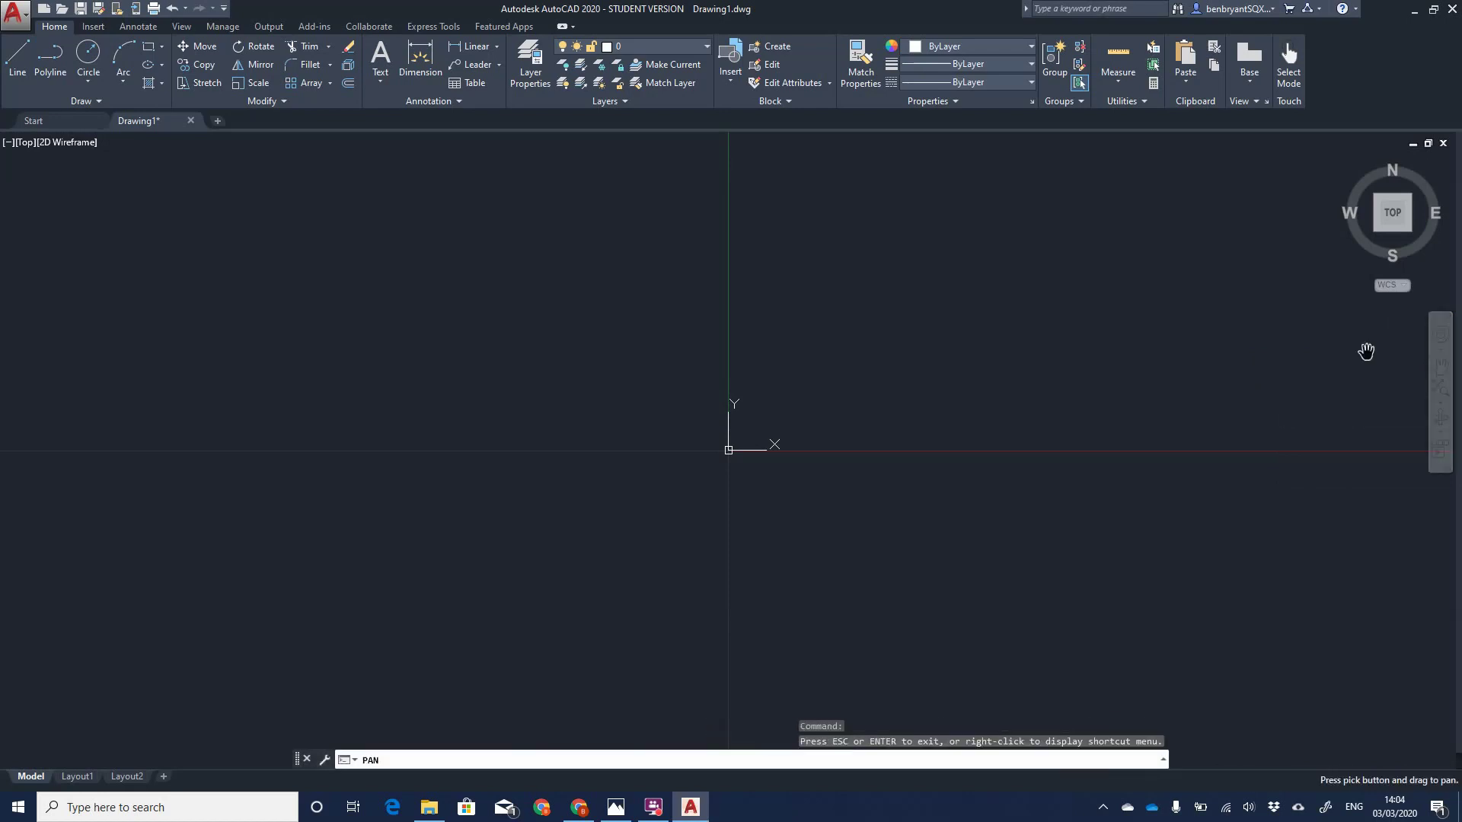
pyautogui.moveTo(1158, 326); pyautogui.dragTo(627, 460)
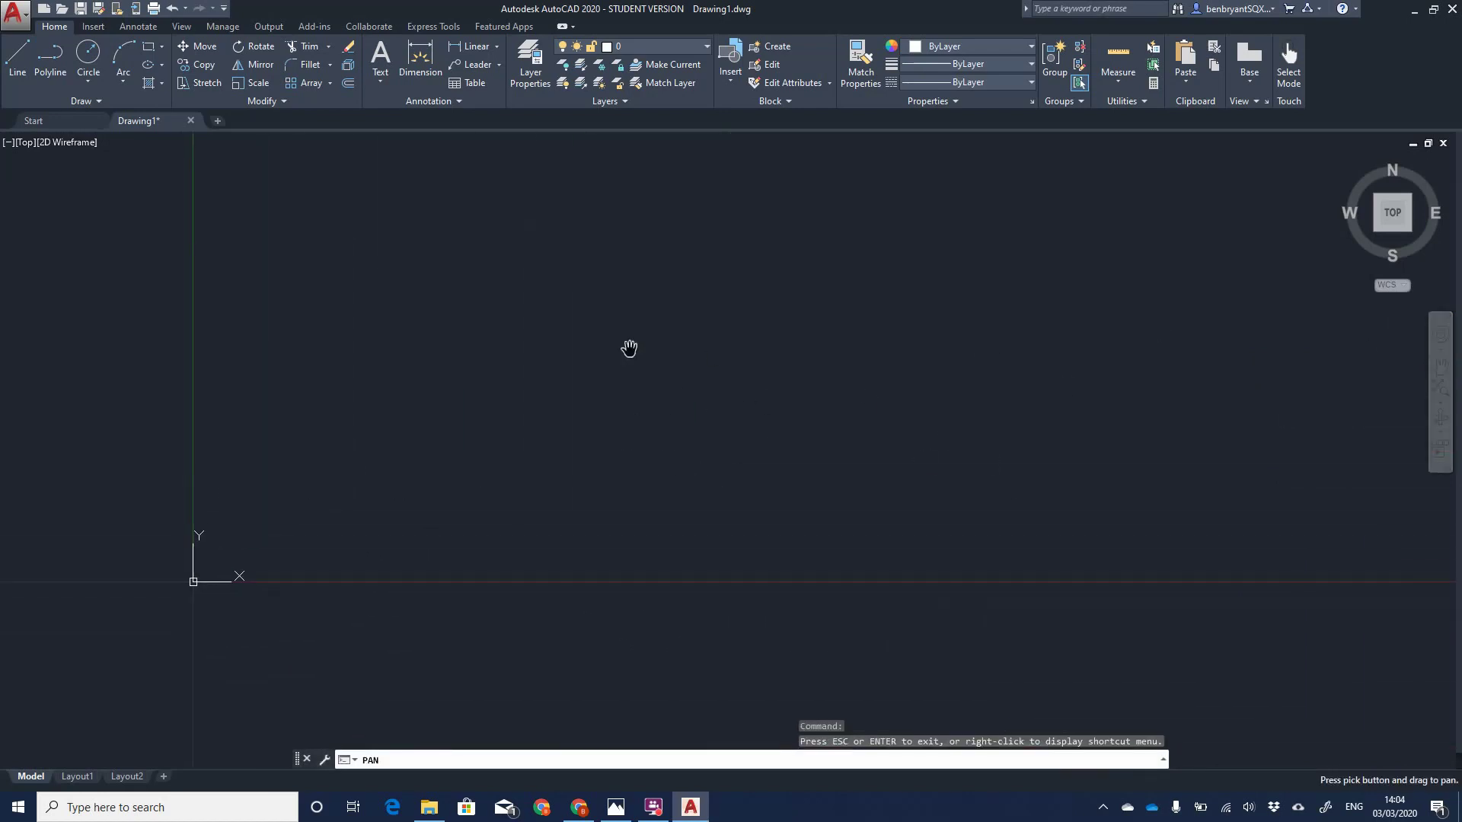
pyautogui.moveTo(617, 392); pyautogui.dragTo(630, 492)
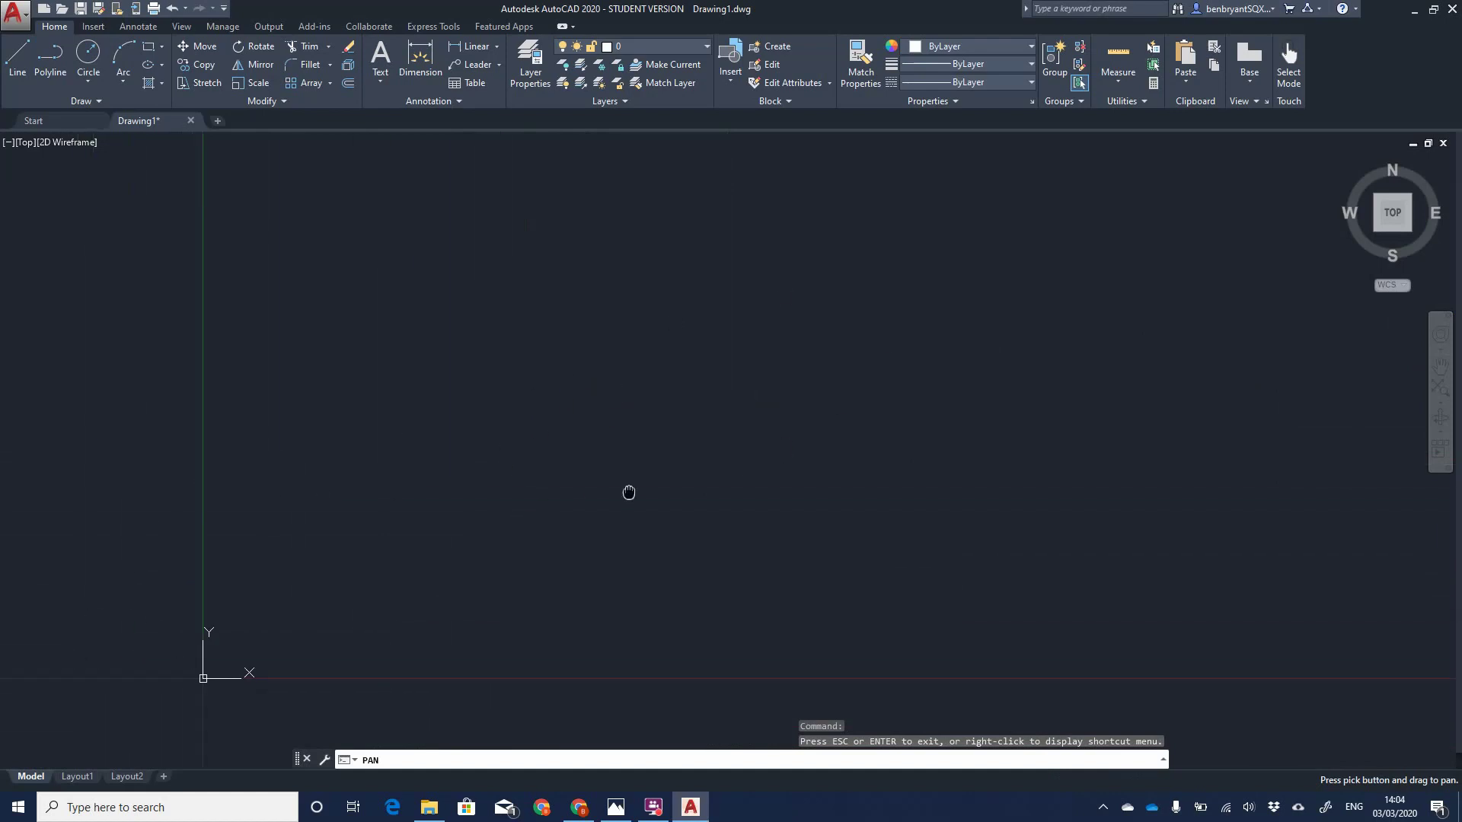
# Step: Zoom the empty drawing to its extents, and try zooming in and out around the origin
pyautogui.click(1441, 390)
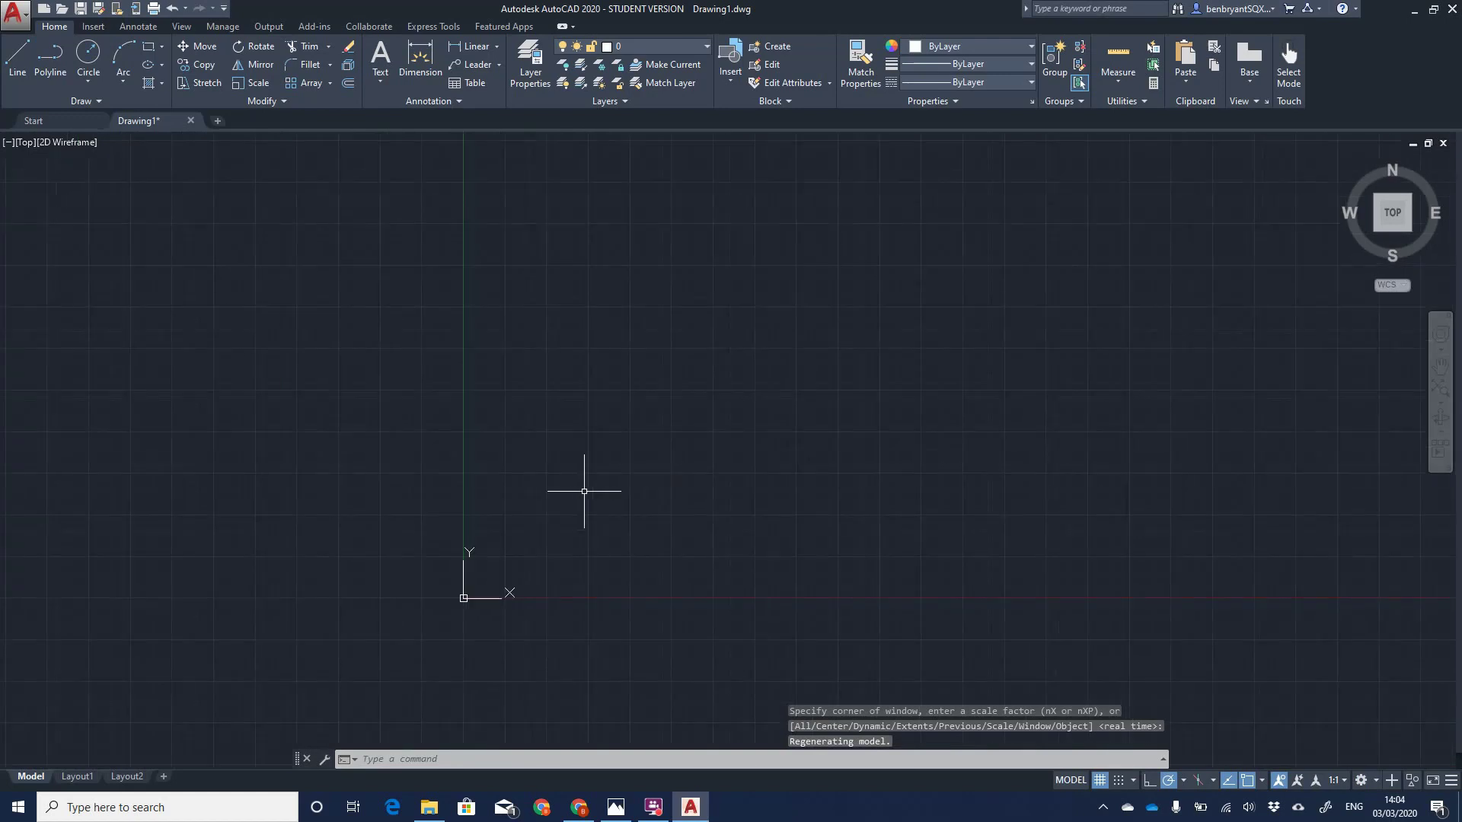
pyautogui.scroll(4, 601, 490)
pyautogui.scroll(-3, 602, 488)
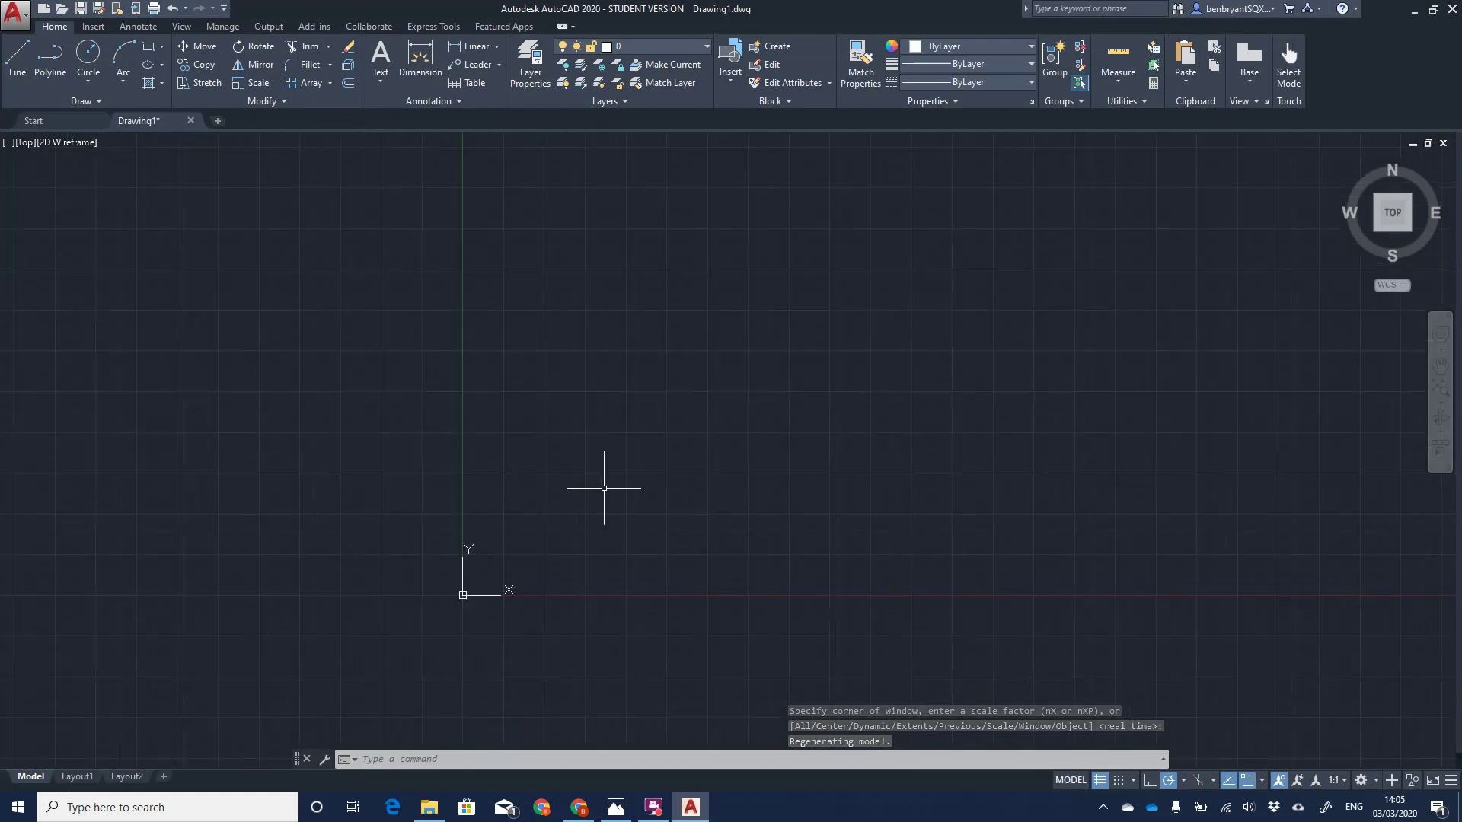
pyautogui.scroll(-2, 601, 488)
pyautogui.scroll(2, 602, 488)
pyautogui.scroll(-2, 616, 489)
pyautogui.scroll(-2, 672, 487)
pyautogui.scroll(2, 794, 476)
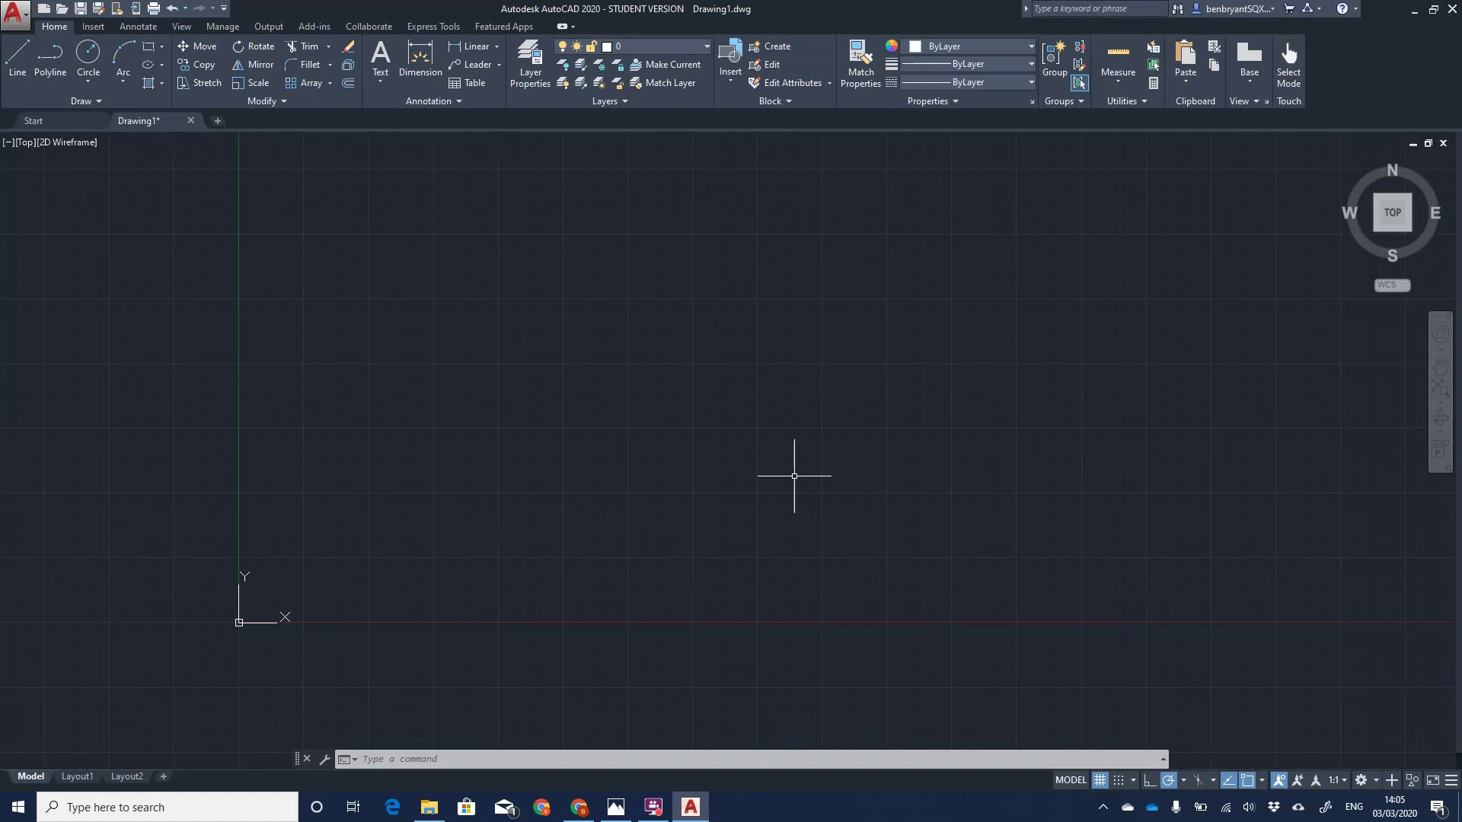
# Step: Orbit the empty model space in 3D and return it to the top view
pyautogui.click(1442, 426)
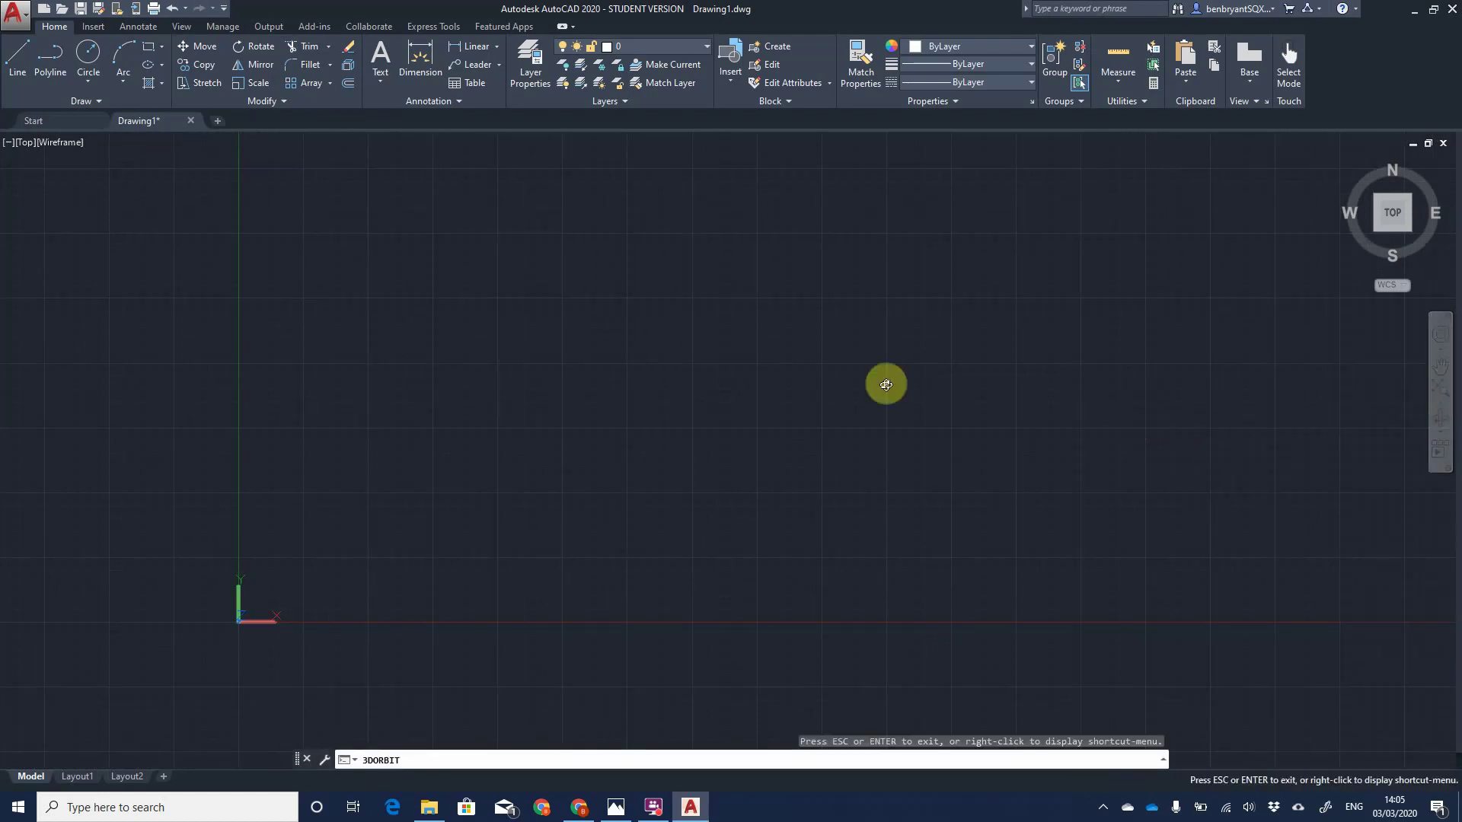
pyautogui.moveTo(908, 362); pyautogui.dragTo(1393, 202)
pyautogui.click(1395, 199)
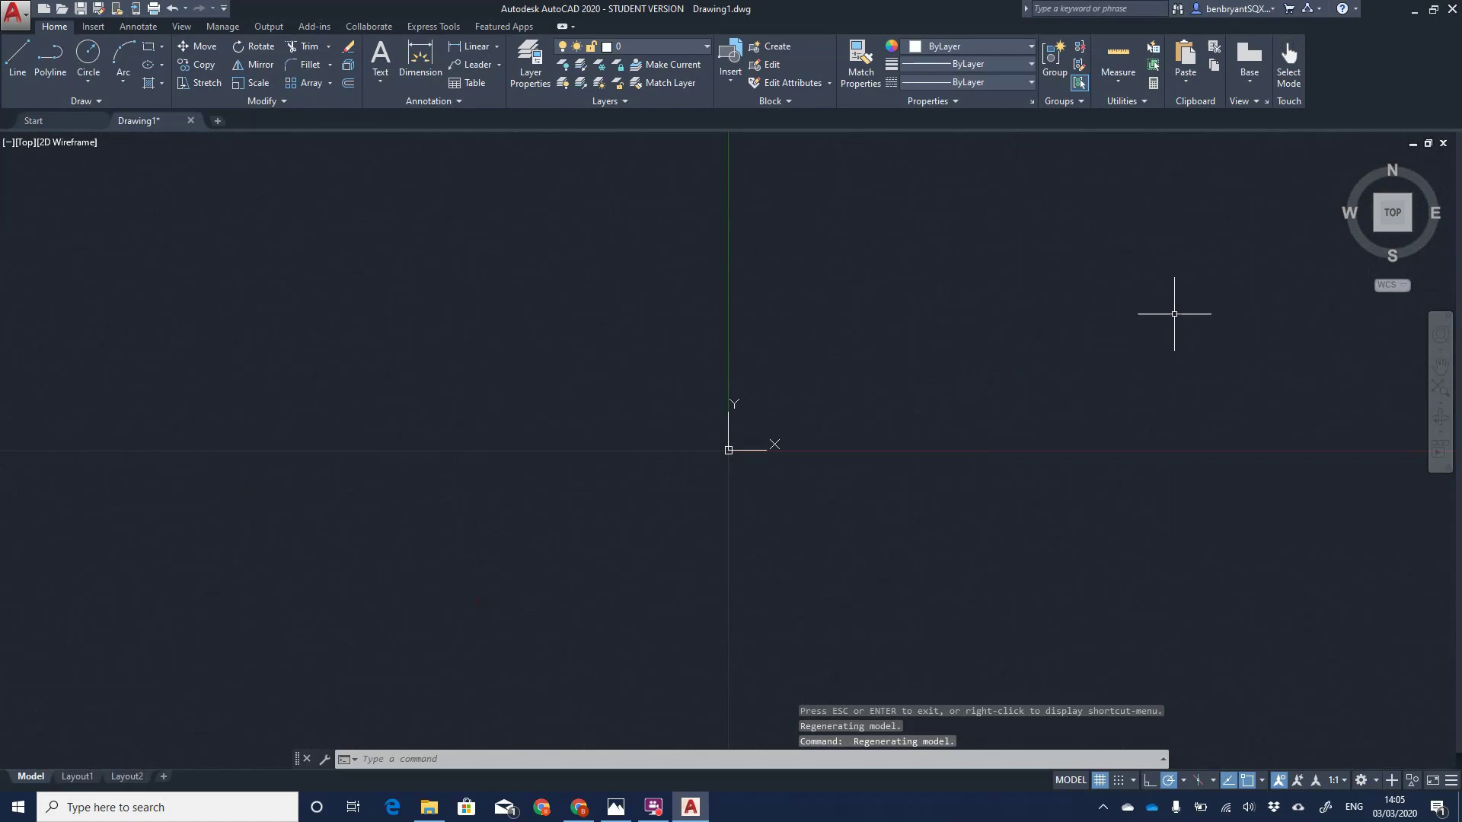
# Step: Pan the top view until the origin sits near the lower-left corner of the drawing area
pyautogui.moveTo(1175, 317); pyautogui.dragTo(1144, 321)
pyautogui.moveTo(1161, 324)
pyautogui.mouseDown(button='middle')
pyautogui.moveTo(901, 375)
pyautogui.moveTo(754, 441)
pyautogui.moveTo(731, 490)
pyautogui.moveTo(708, 498)
pyautogui.mouseUp(button='middle')
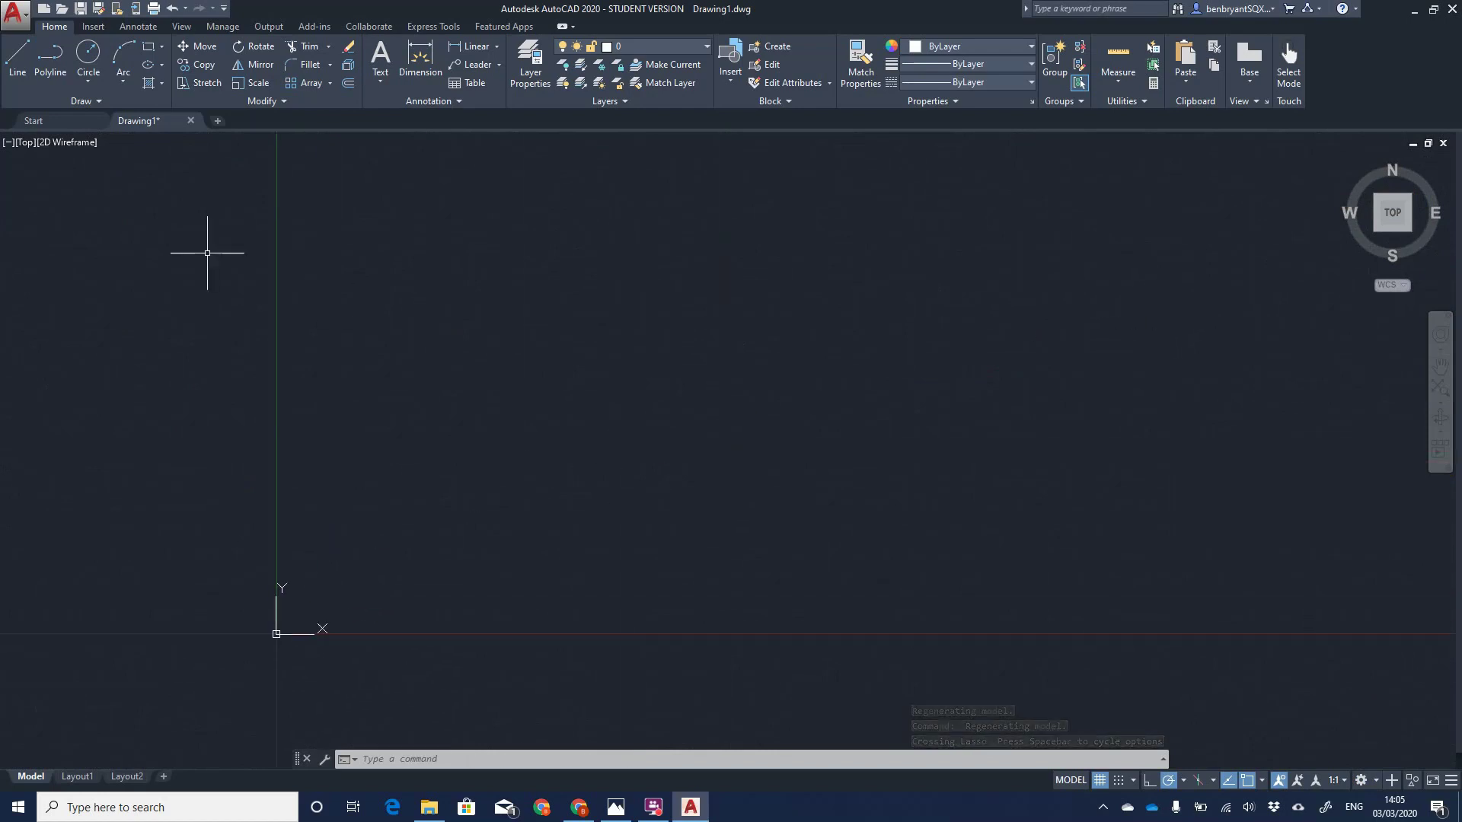
pyautogui.click(135, 72)
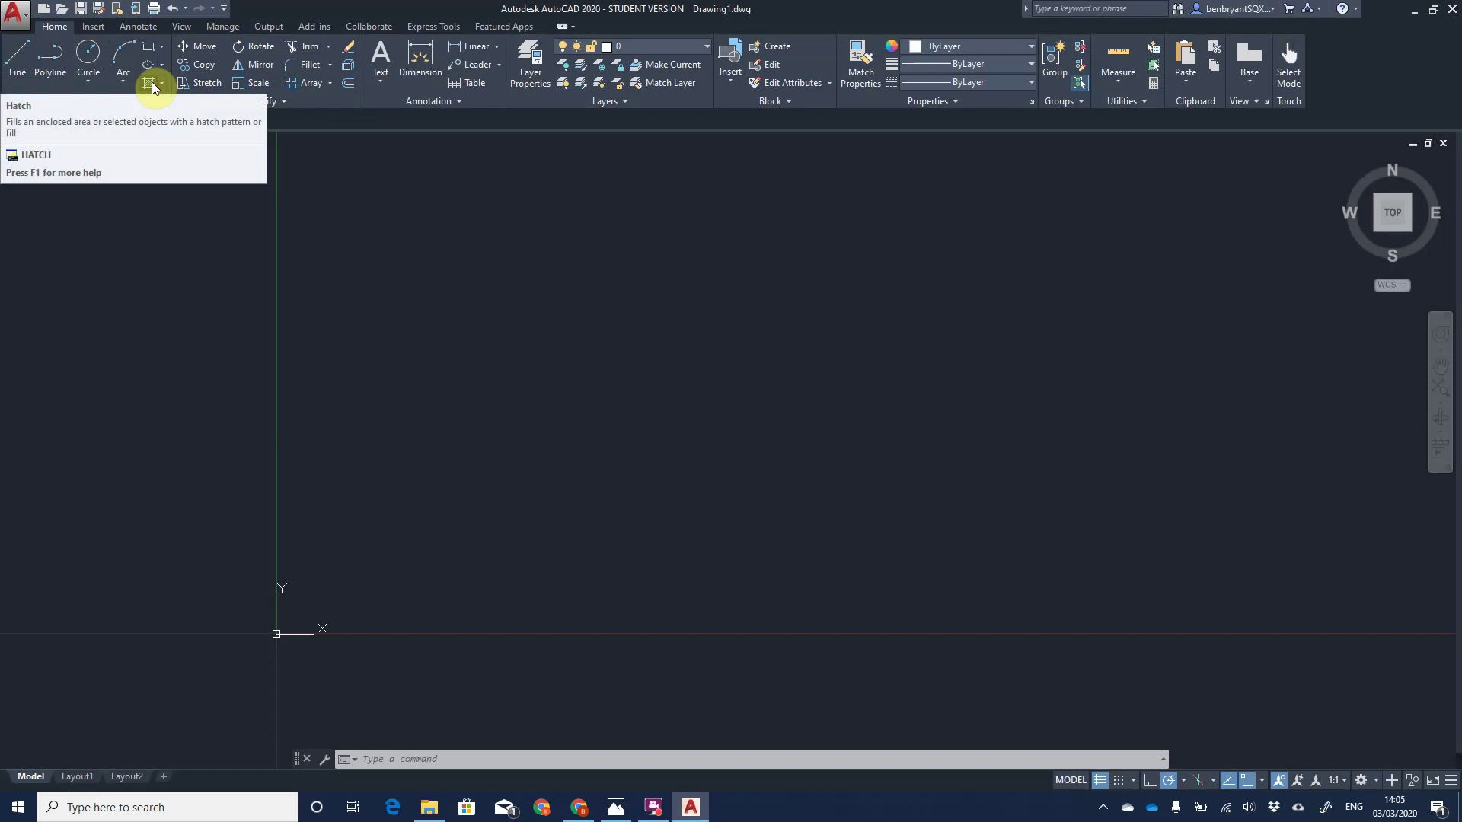
# Step: Examine the available variants of the Circle, Arc, Rectangle, Ellipse and Hatch drawing tools
pyautogui.click(90, 83)
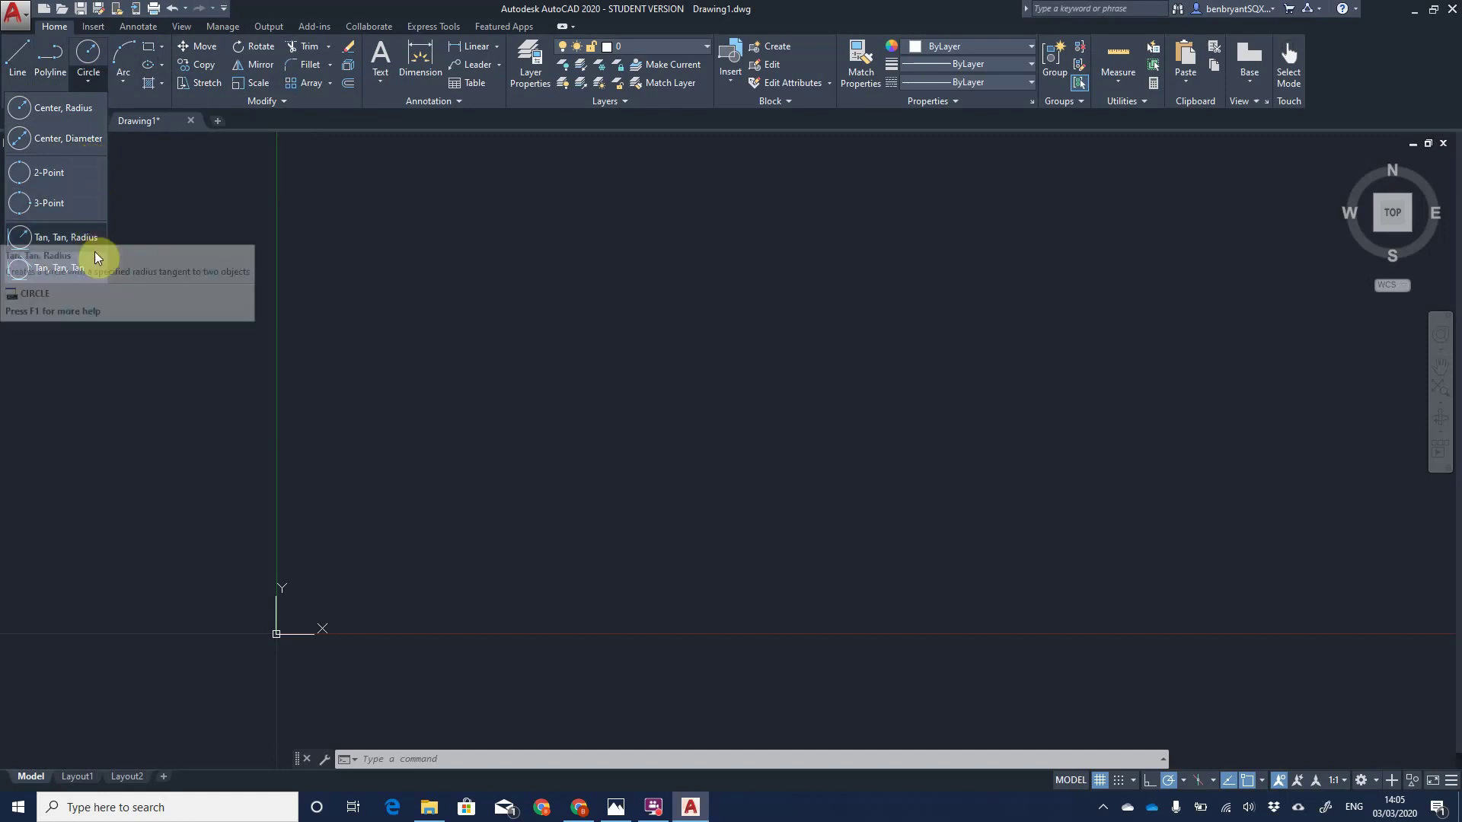
pyautogui.click(122, 81)
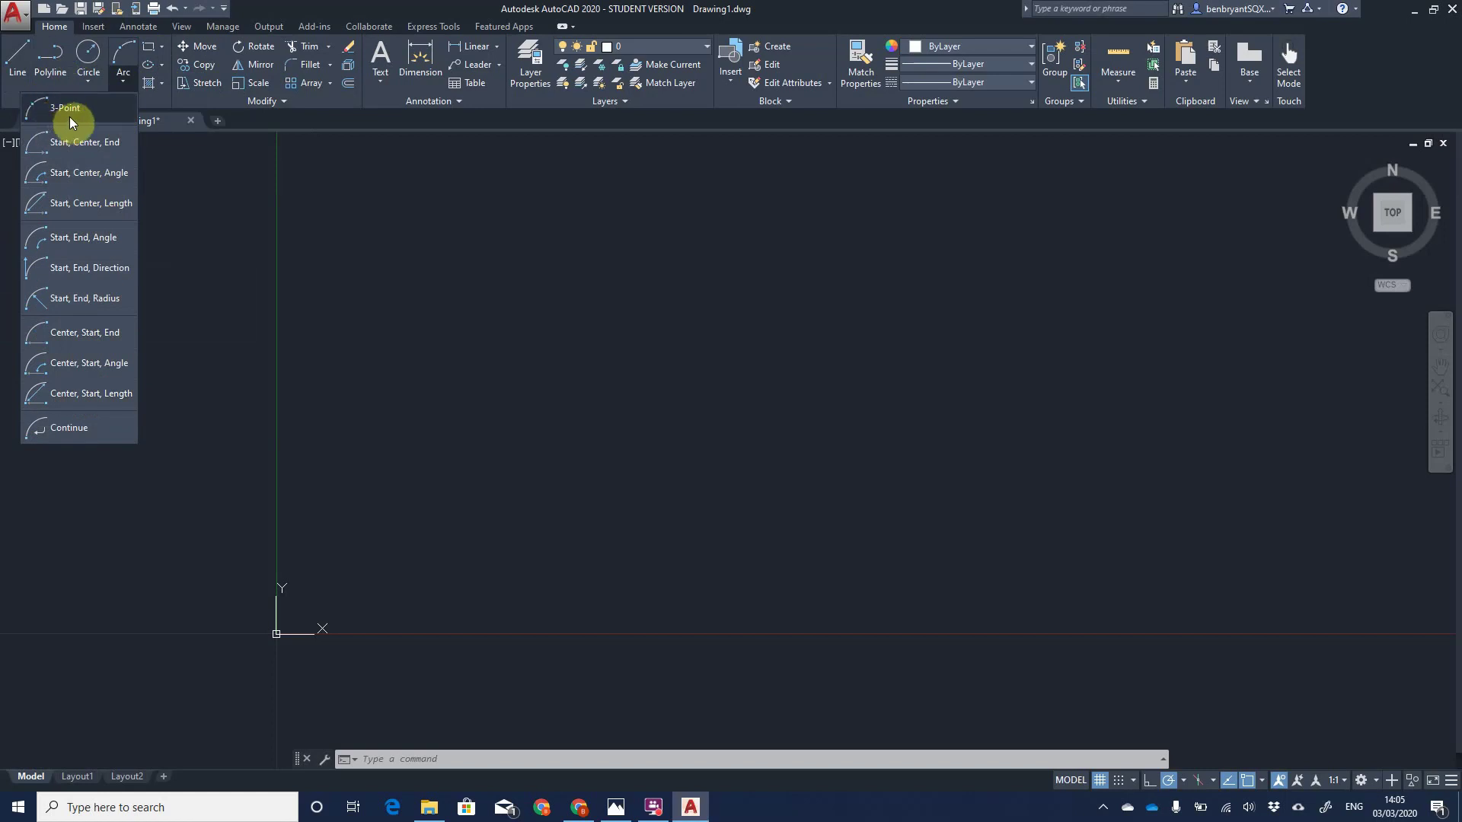
pyautogui.click(162, 48)
pyautogui.click(163, 50)
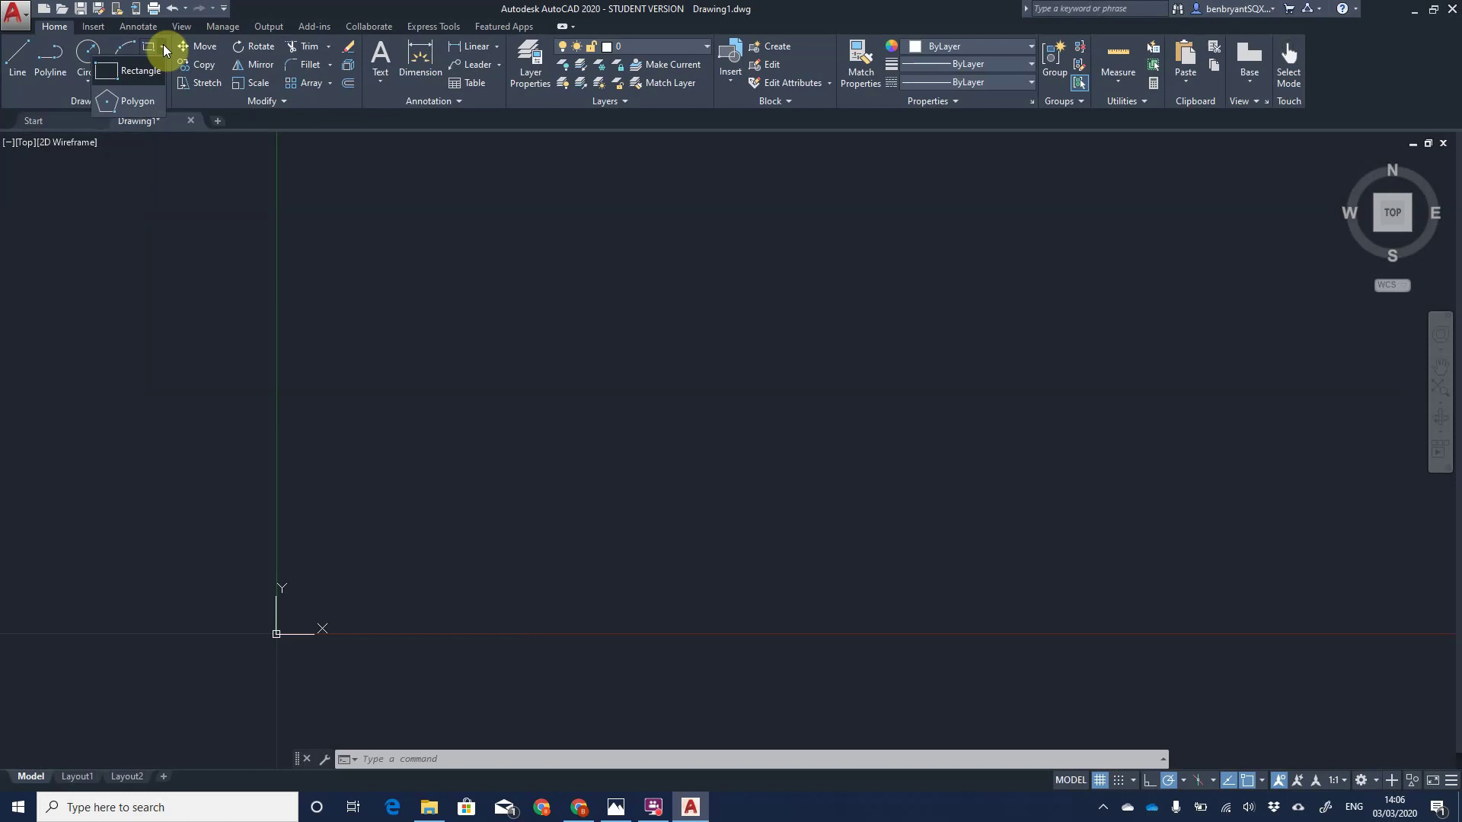
pyautogui.click(163, 49)
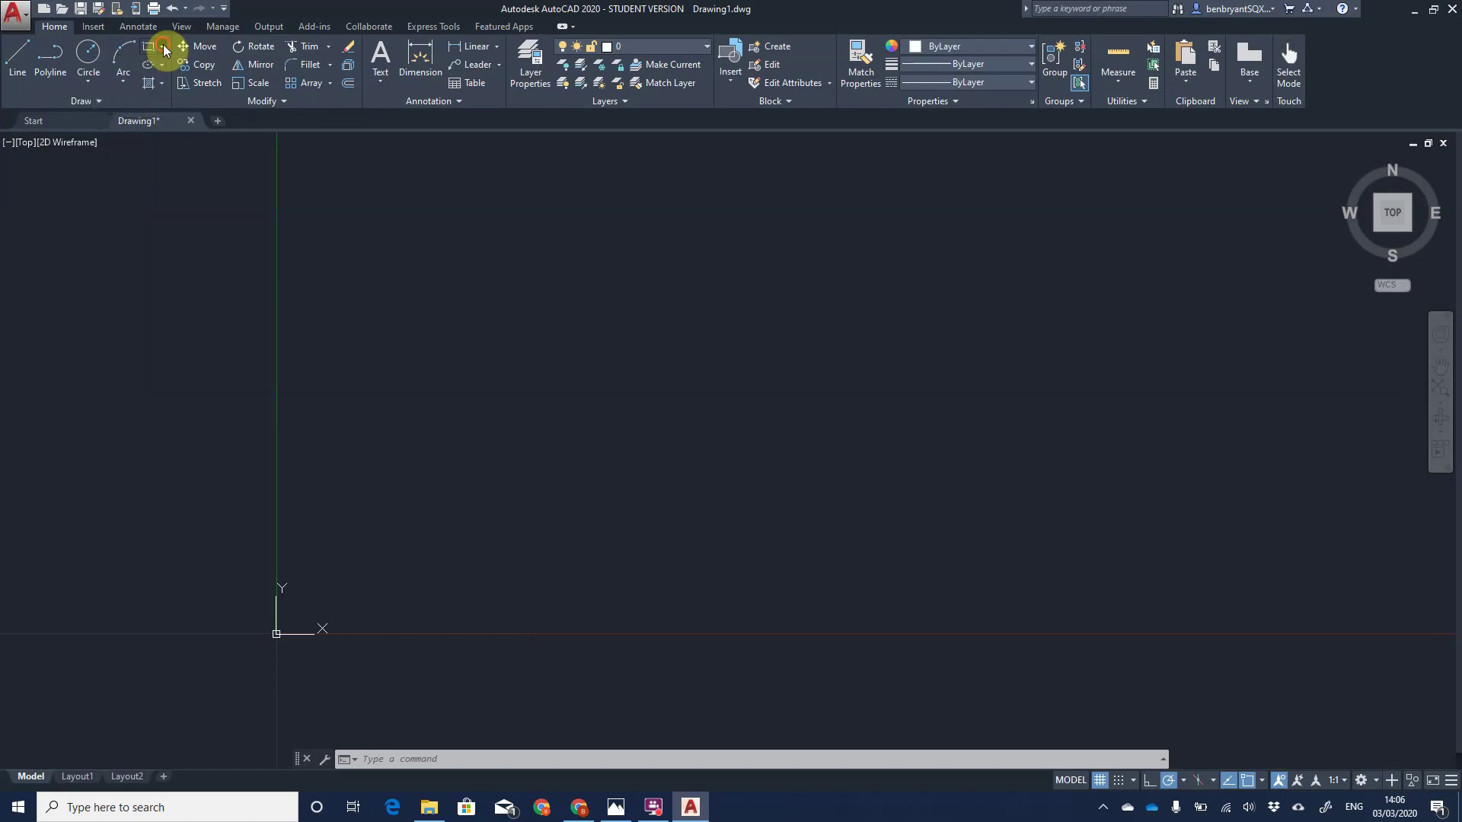
pyautogui.click(164, 66)
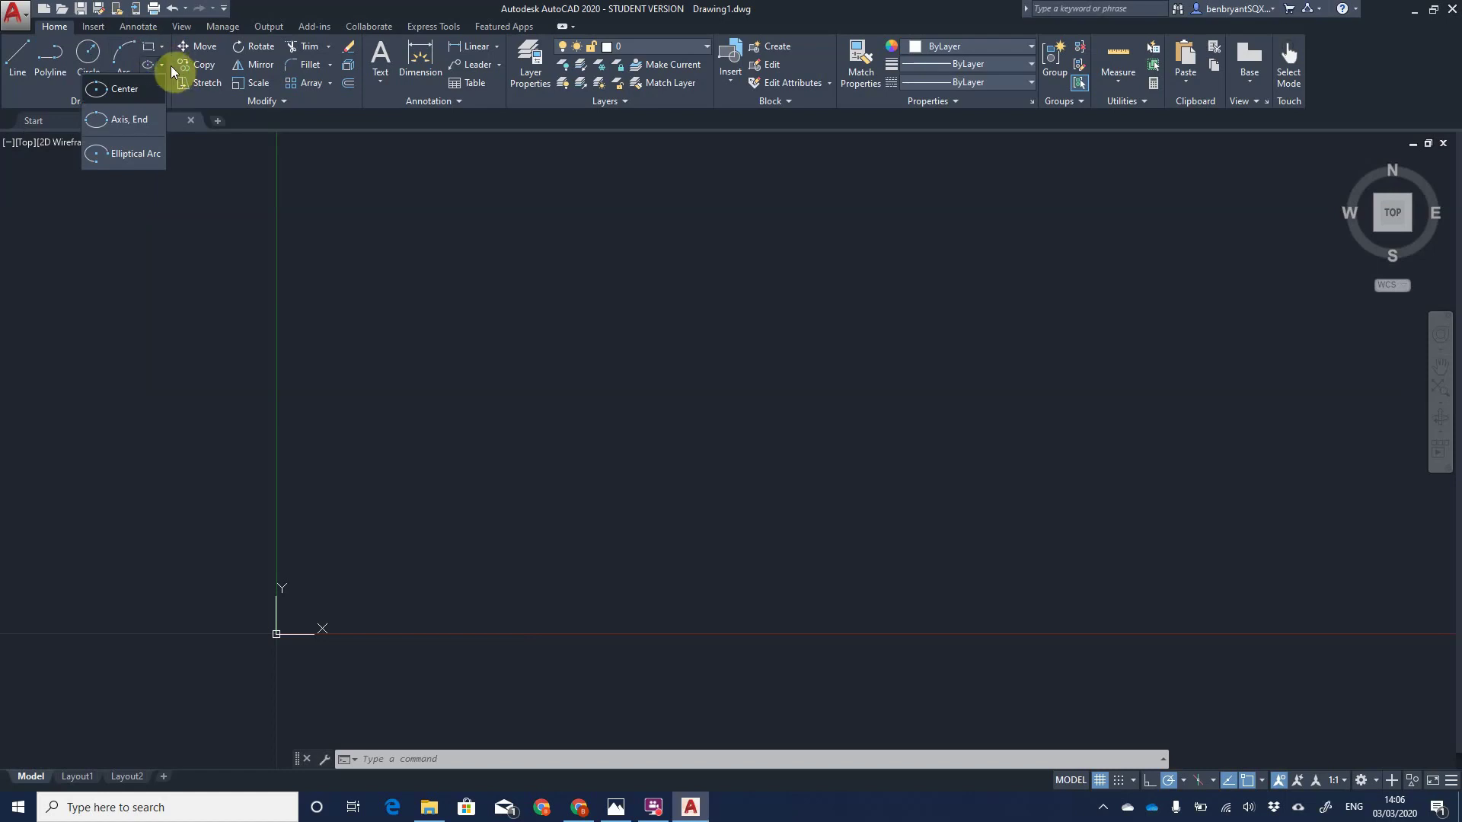
pyautogui.click(165, 66)
pyautogui.click(164, 87)
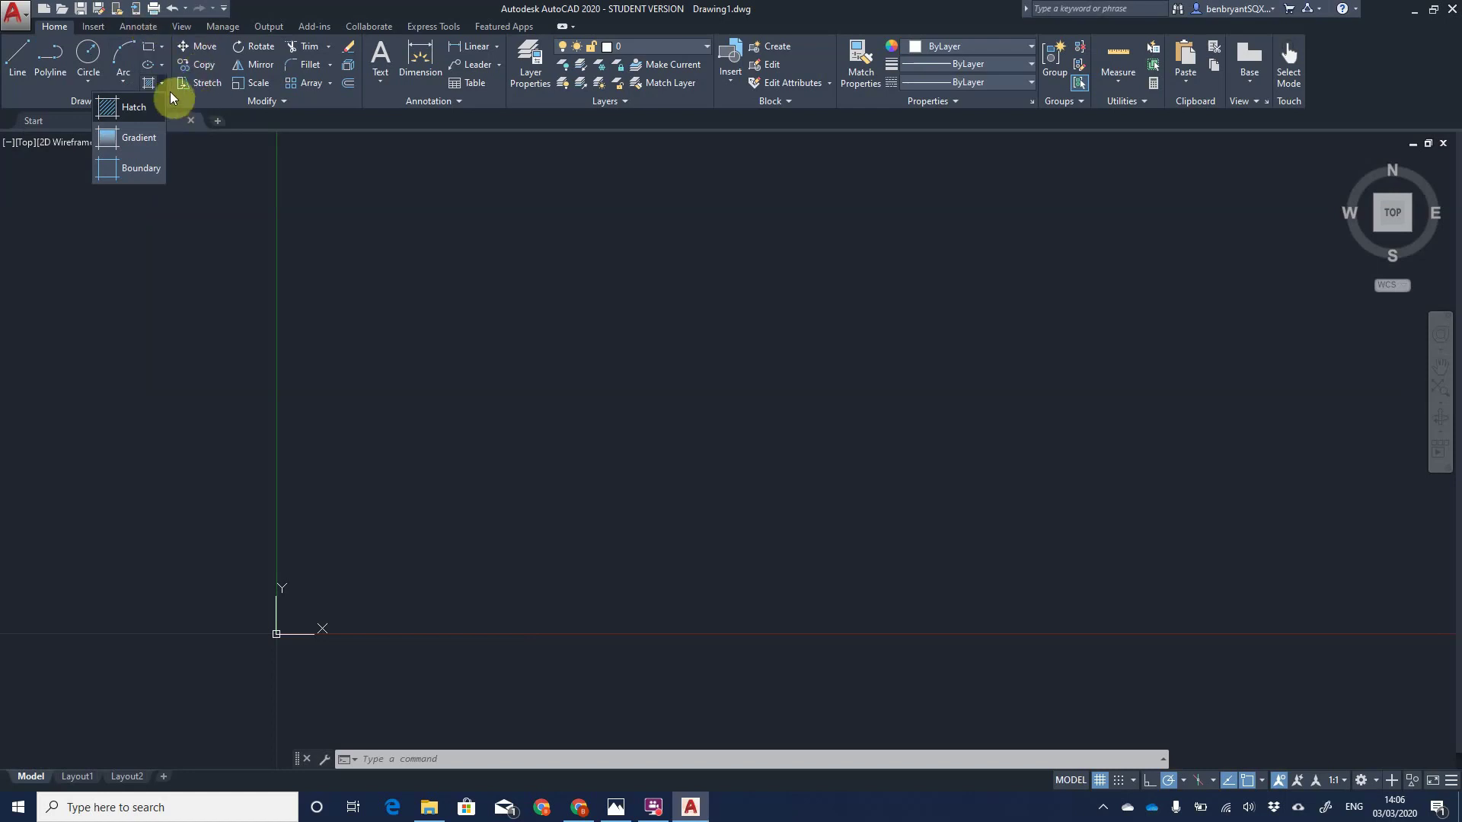
pyautogui.click(162, 83)
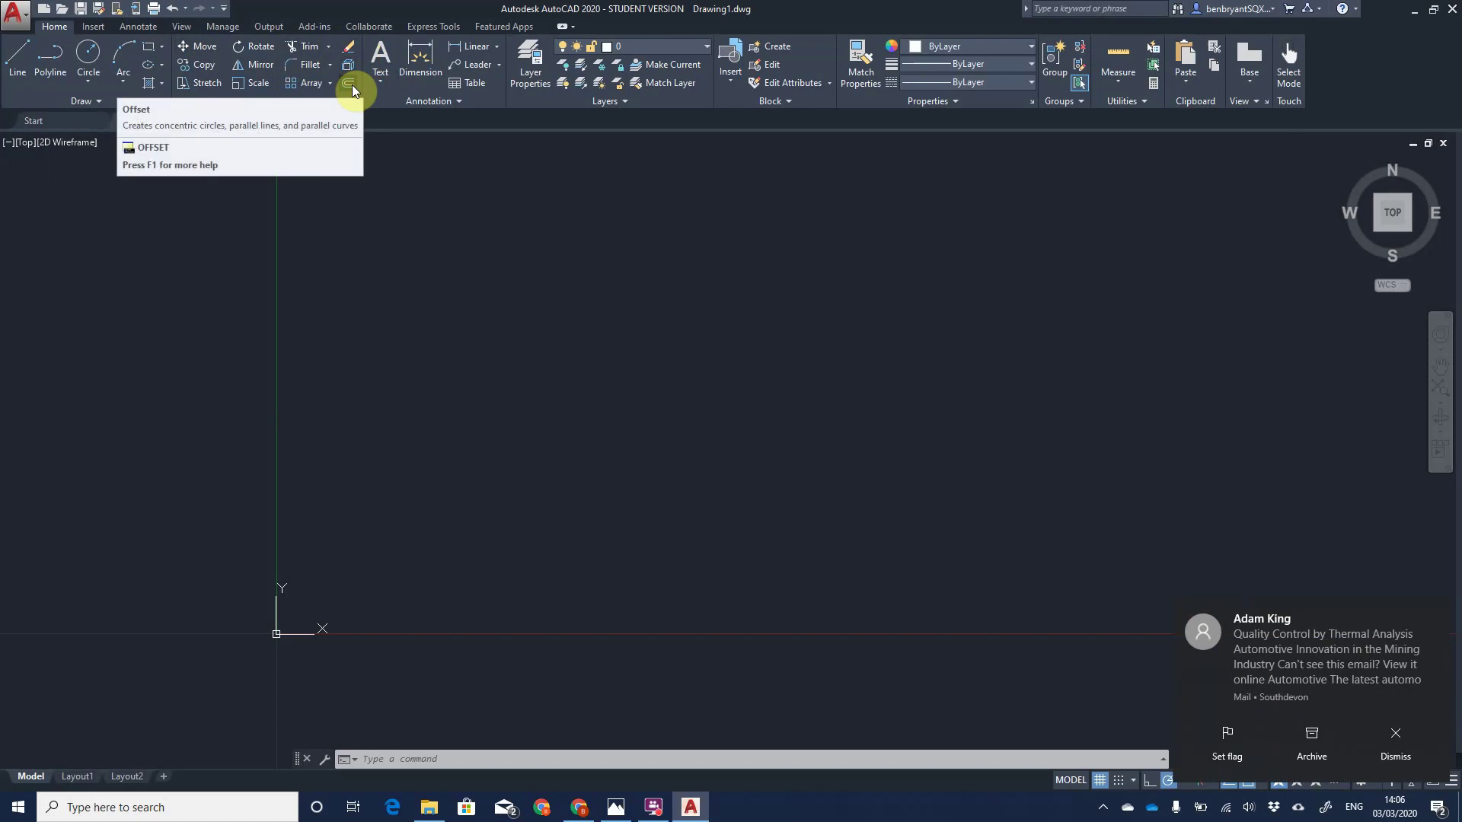
pyautogui.click(1428, 618)
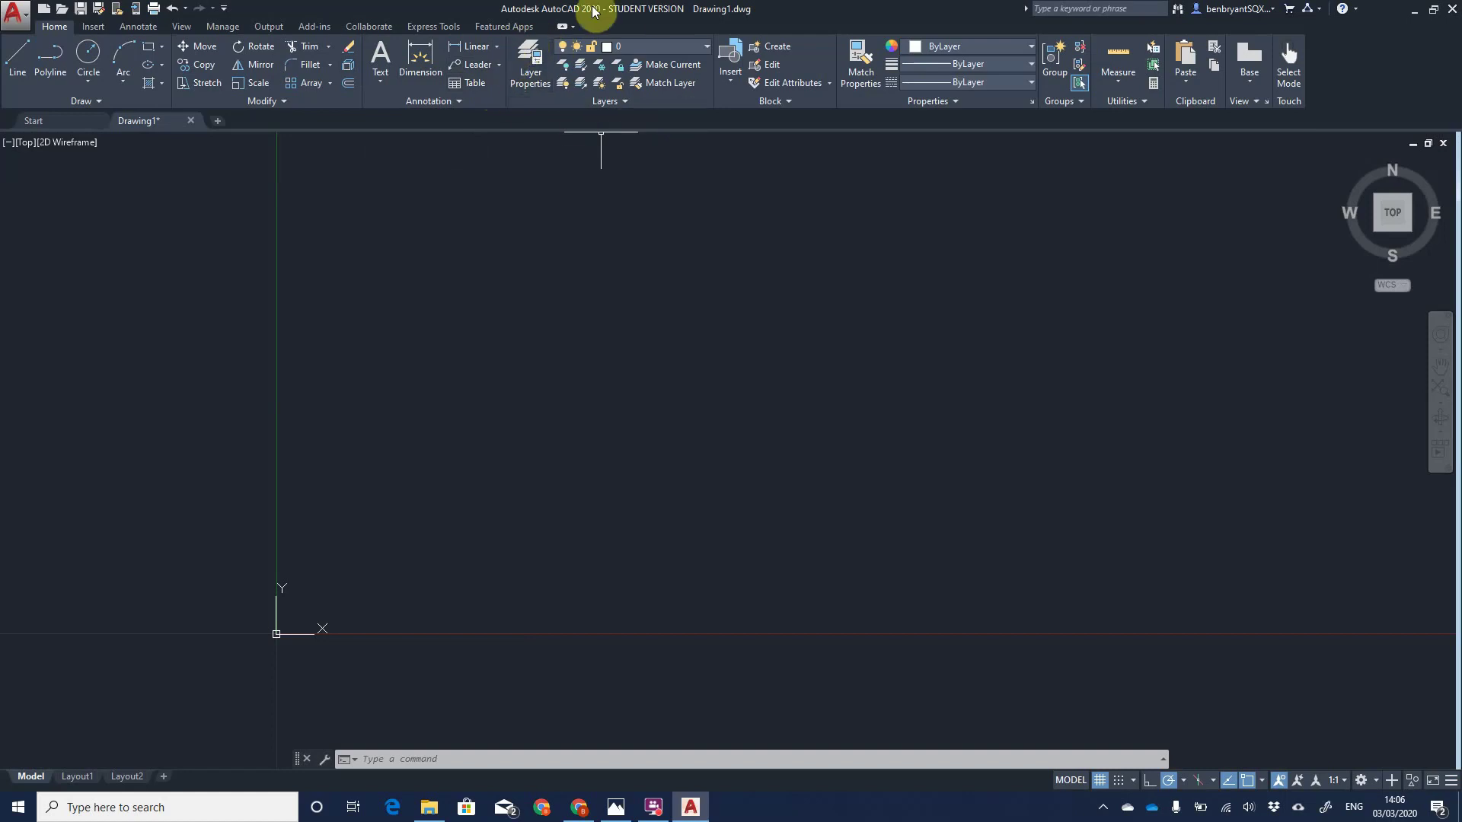
# Step: Open the layer properties and create a new layer named Drawing
pyautogui.click(676, 46)
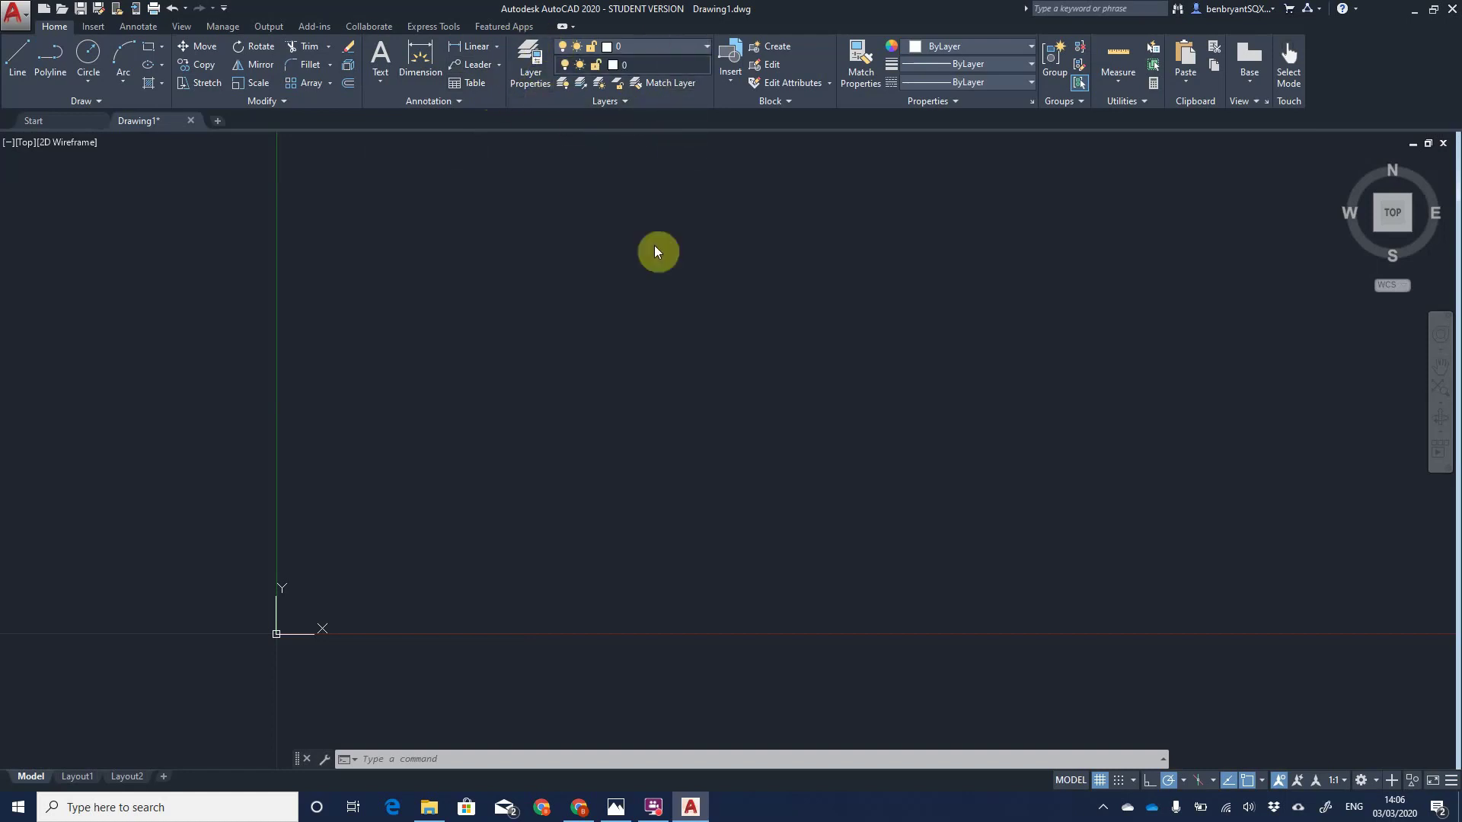
pyautogui.click(543, 70)
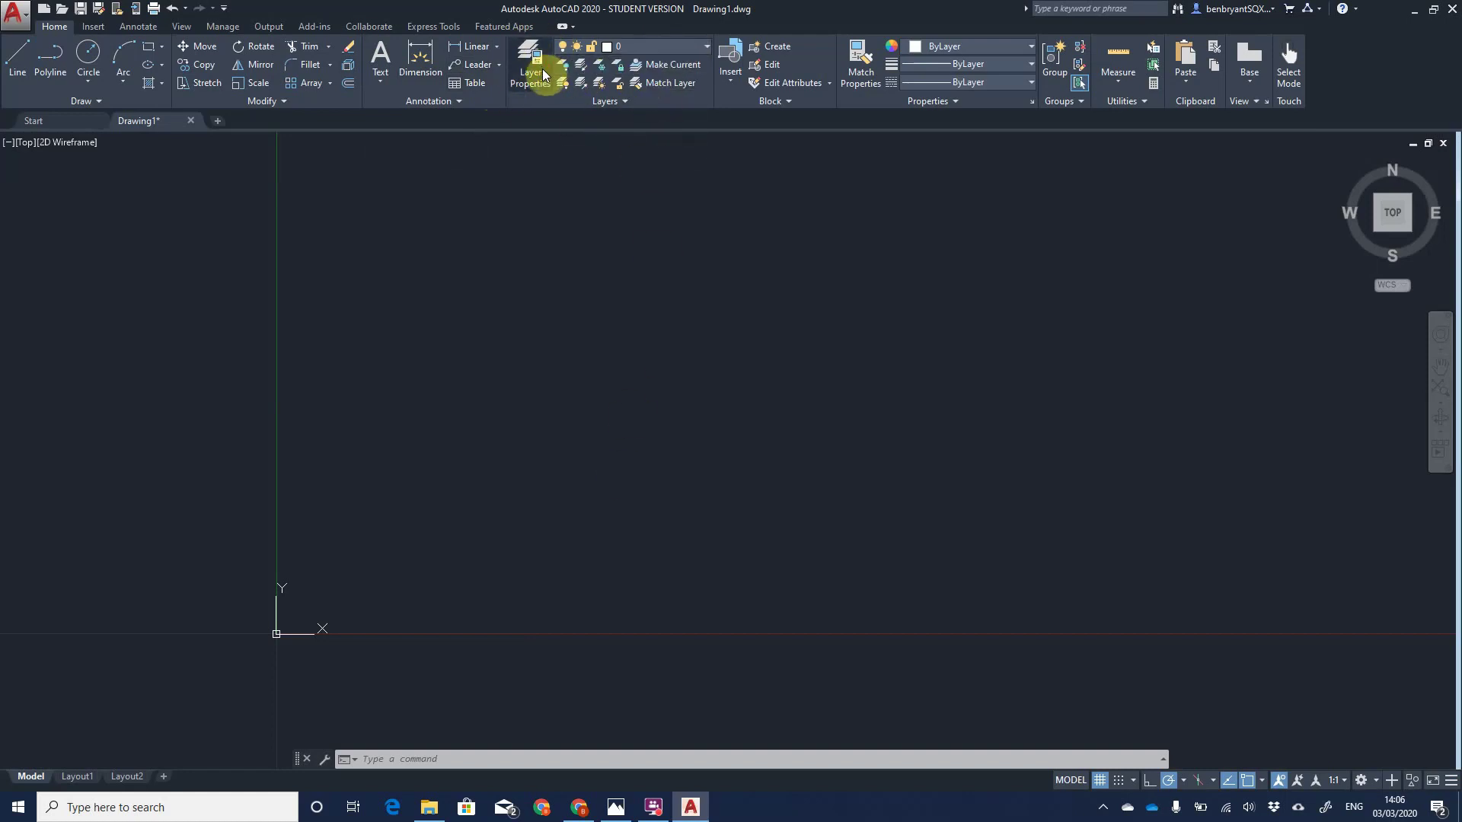
pyautogui.click(541, 70)
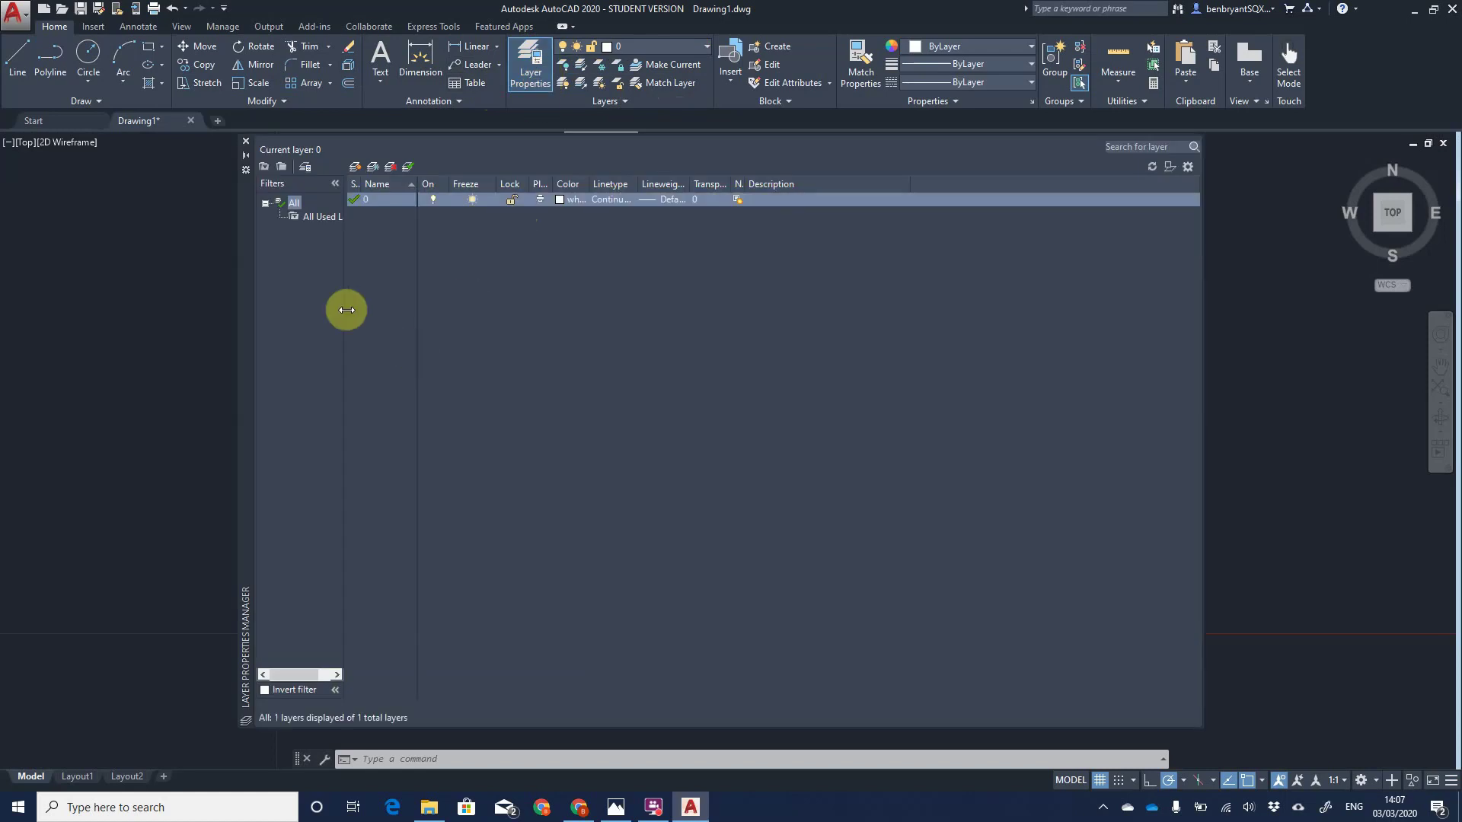
pyautogui.click(356, 166)
pyautogui.write('Drawing')
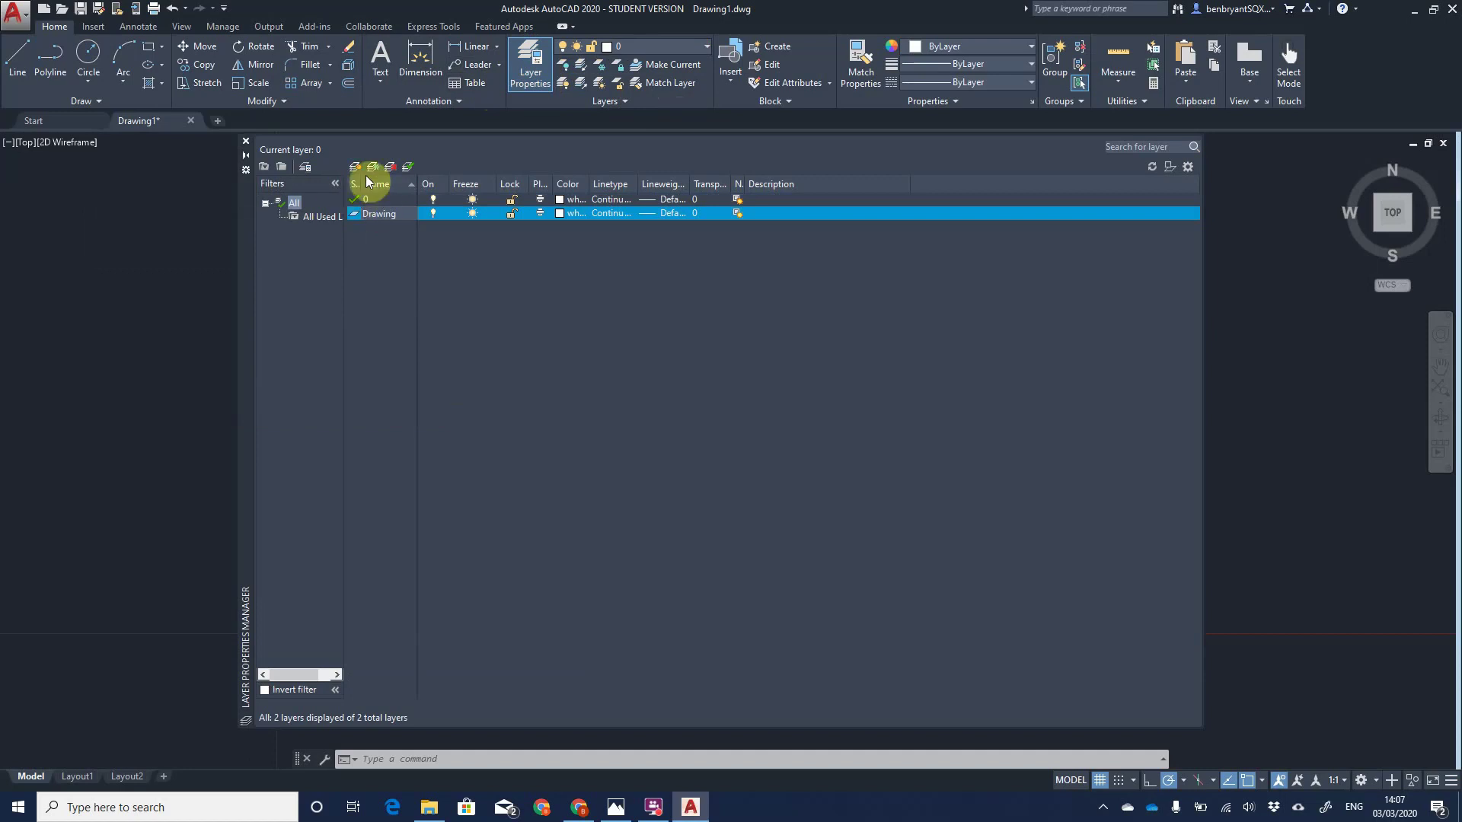
# Step: Add two more layers named Construction and Dims
pyautogui.click(354, 164)
pyautogui.write('Conn')
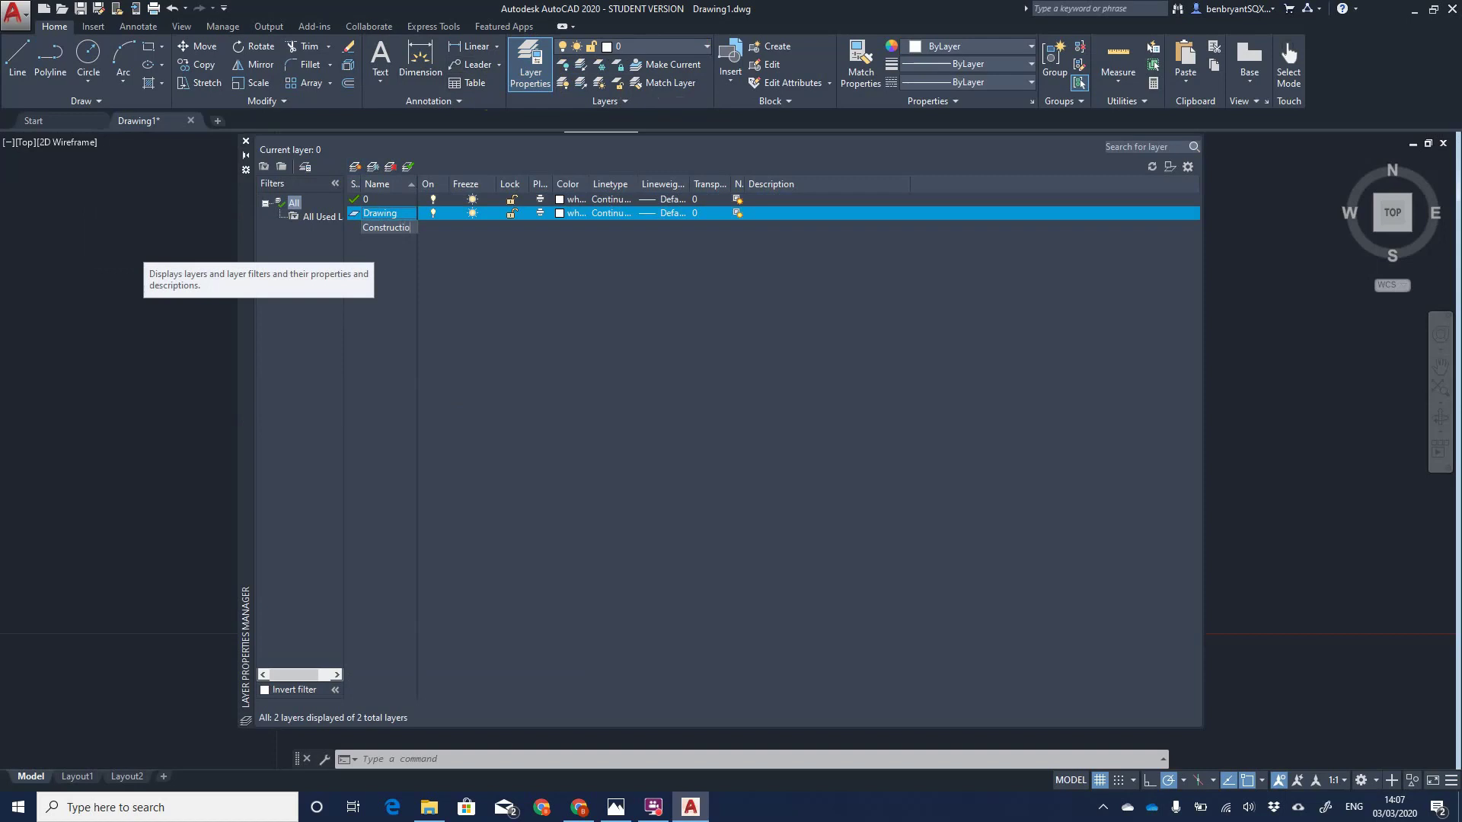
pyautogui.press('Return')
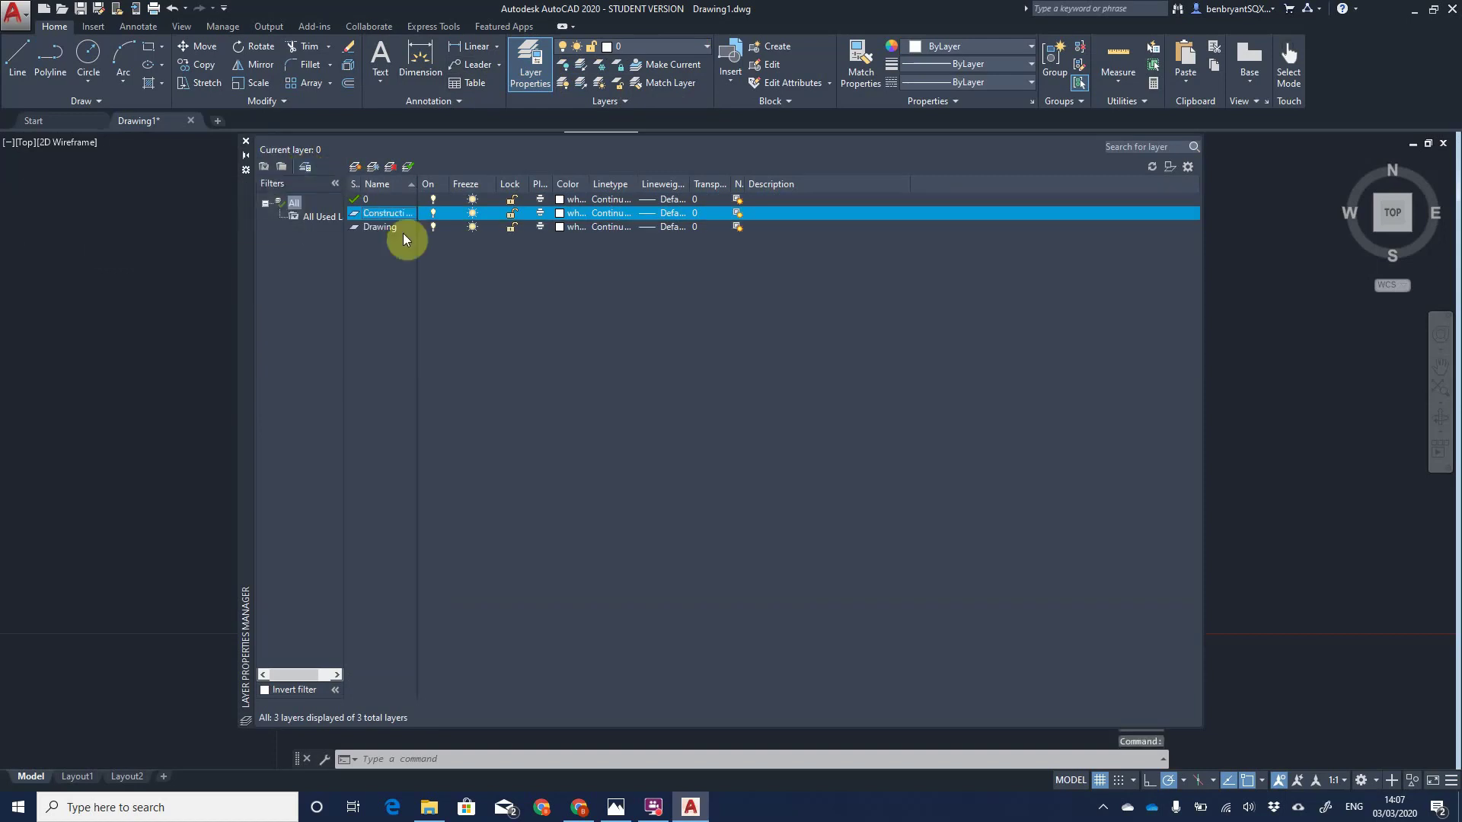
pyautogui.click(354, 167)
pyautogui.write('Dims')
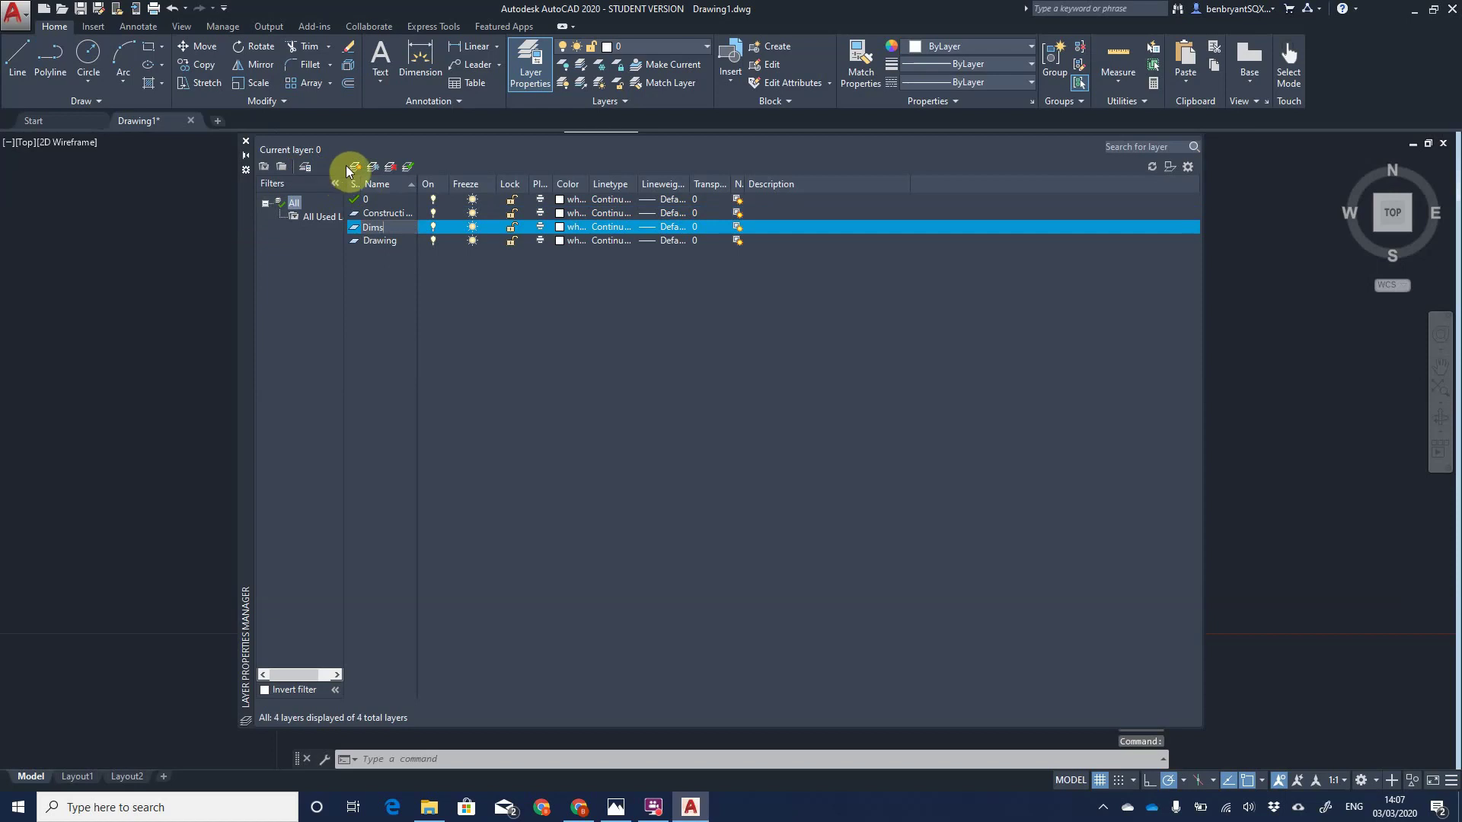
pyautogui.press('Return')
# Step: Add another new layer, make it the current layer and rename it Centre
pyautogui.click(354, 167)
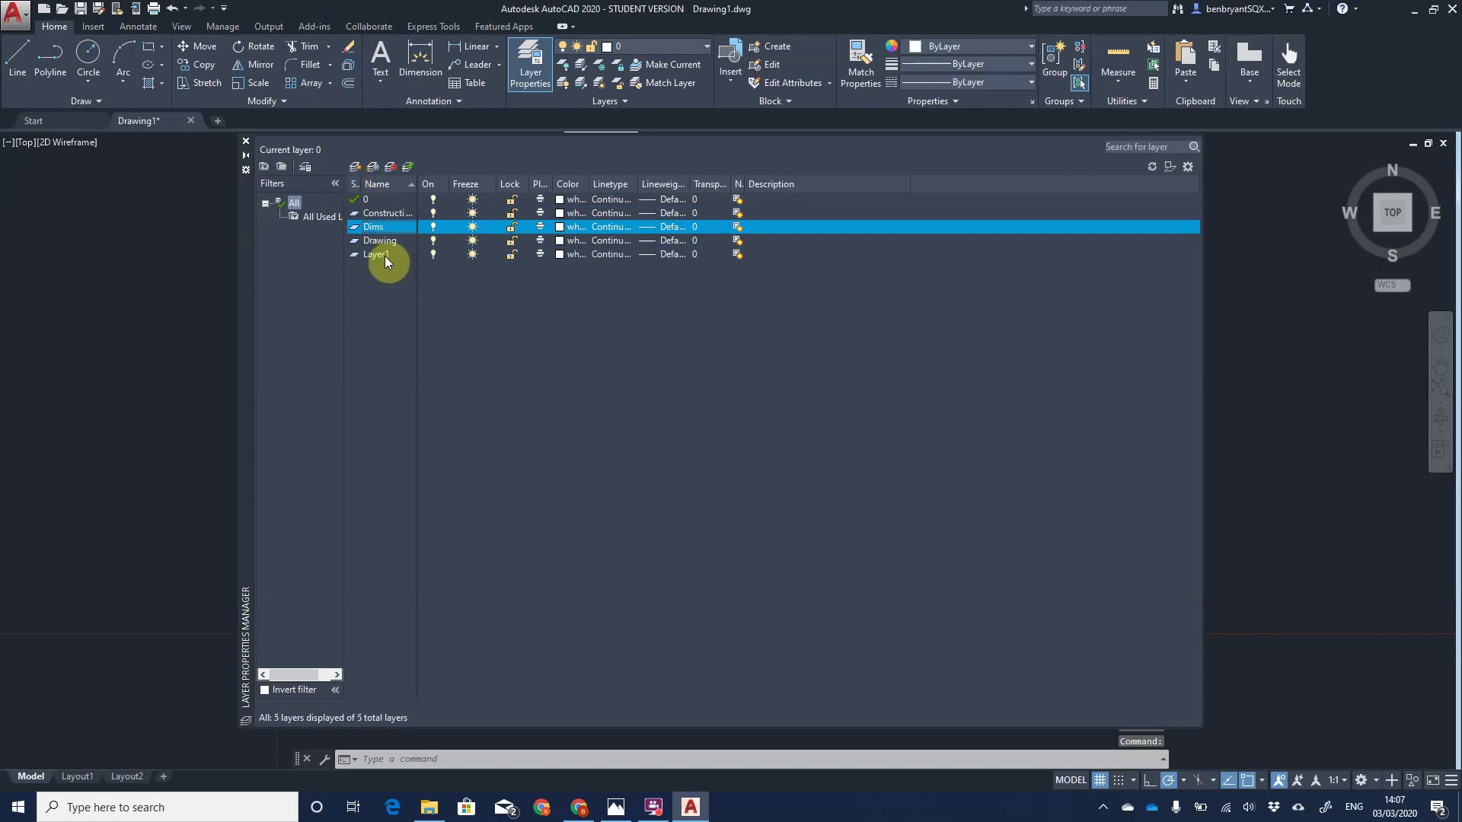
pyautogui.click(383, 256)
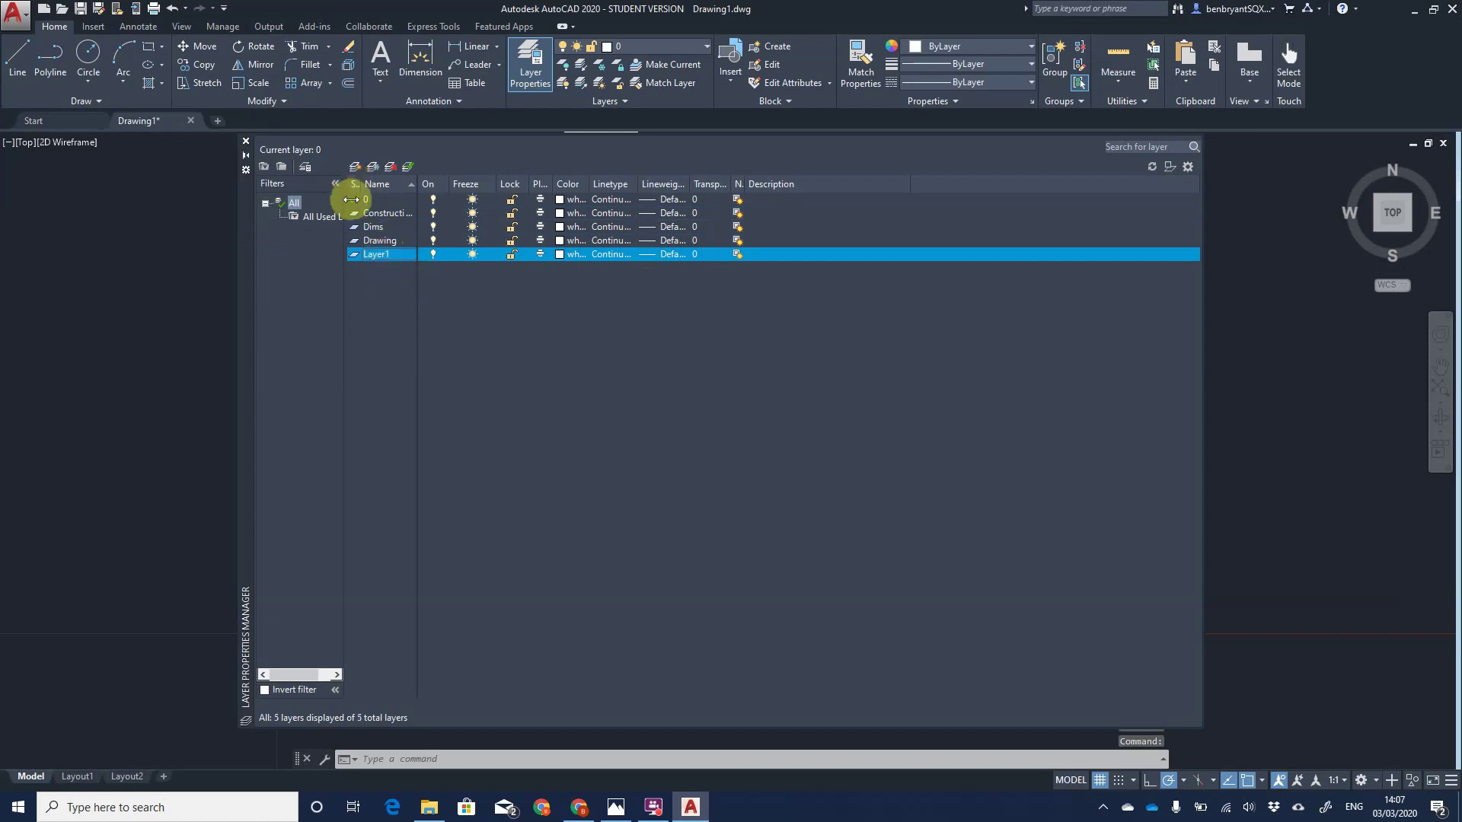
pyautogui.doubleClick(382, 254)
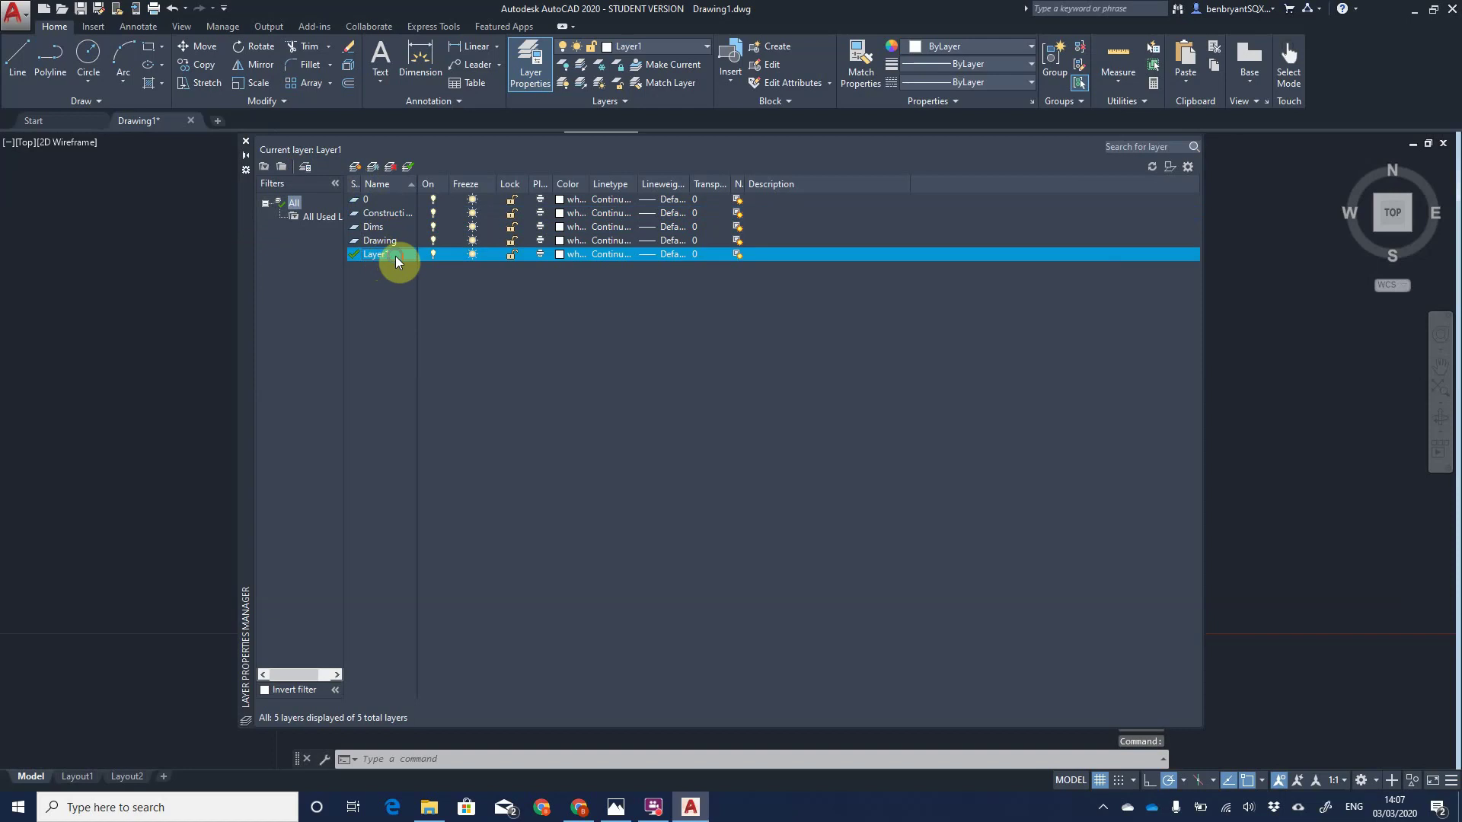
pyautogui.rightClick(395, 255)
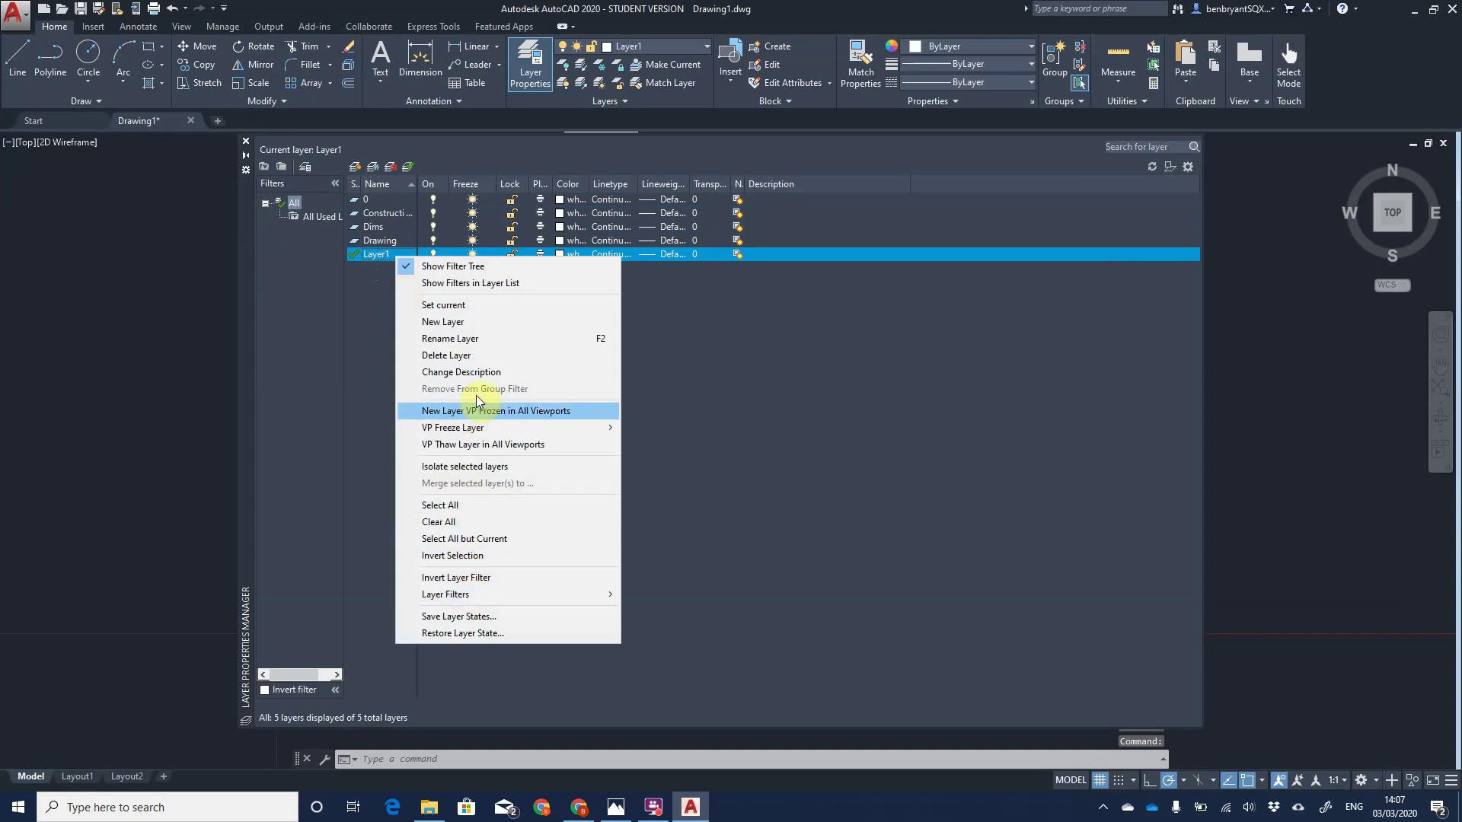
pyautogui.click(457, 339)
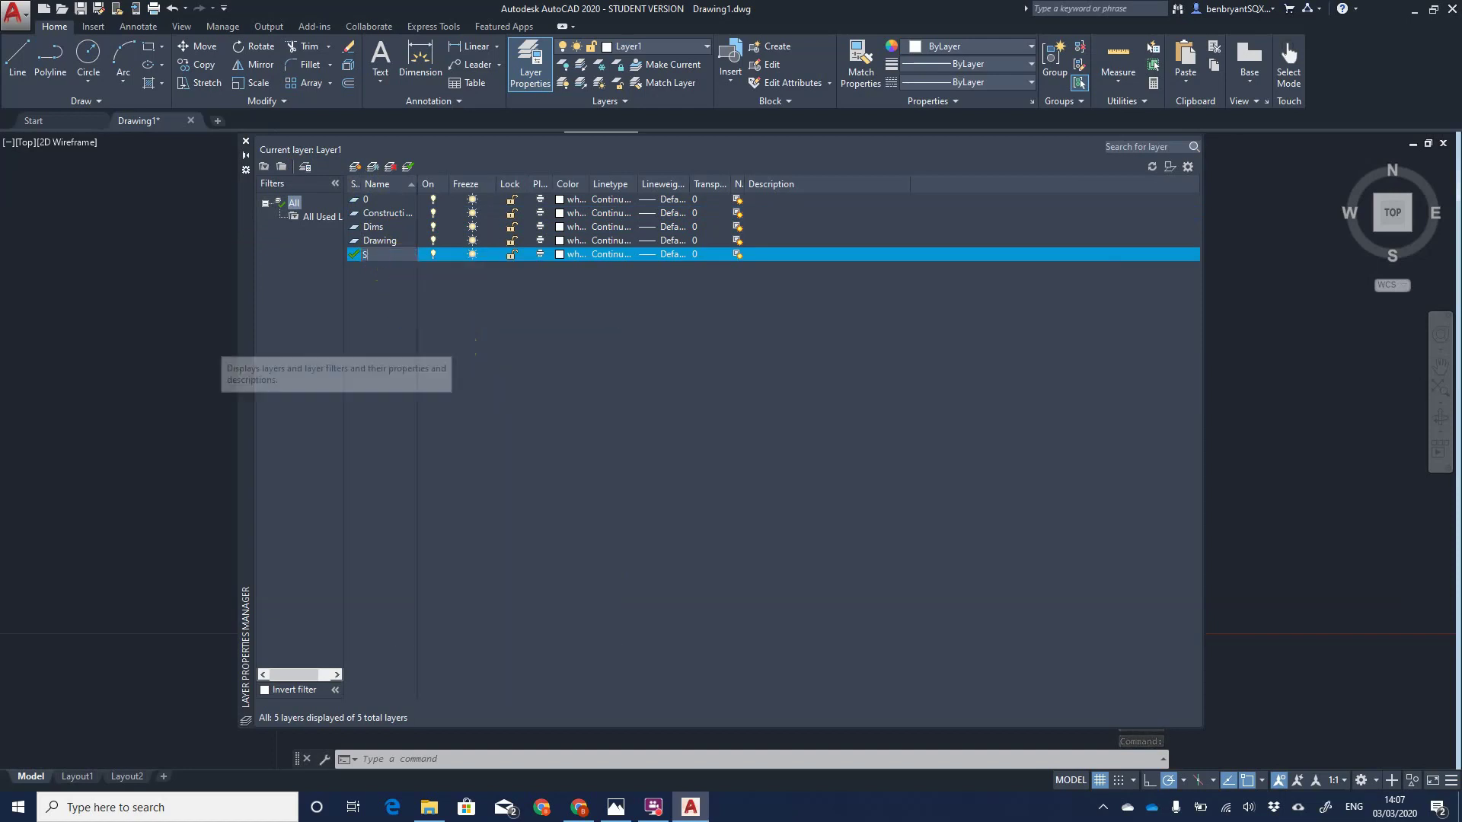
pyautogui.write('Centre')
# Step: Create one more layer and rename it Hidden
pyautogui.click(355, 167)
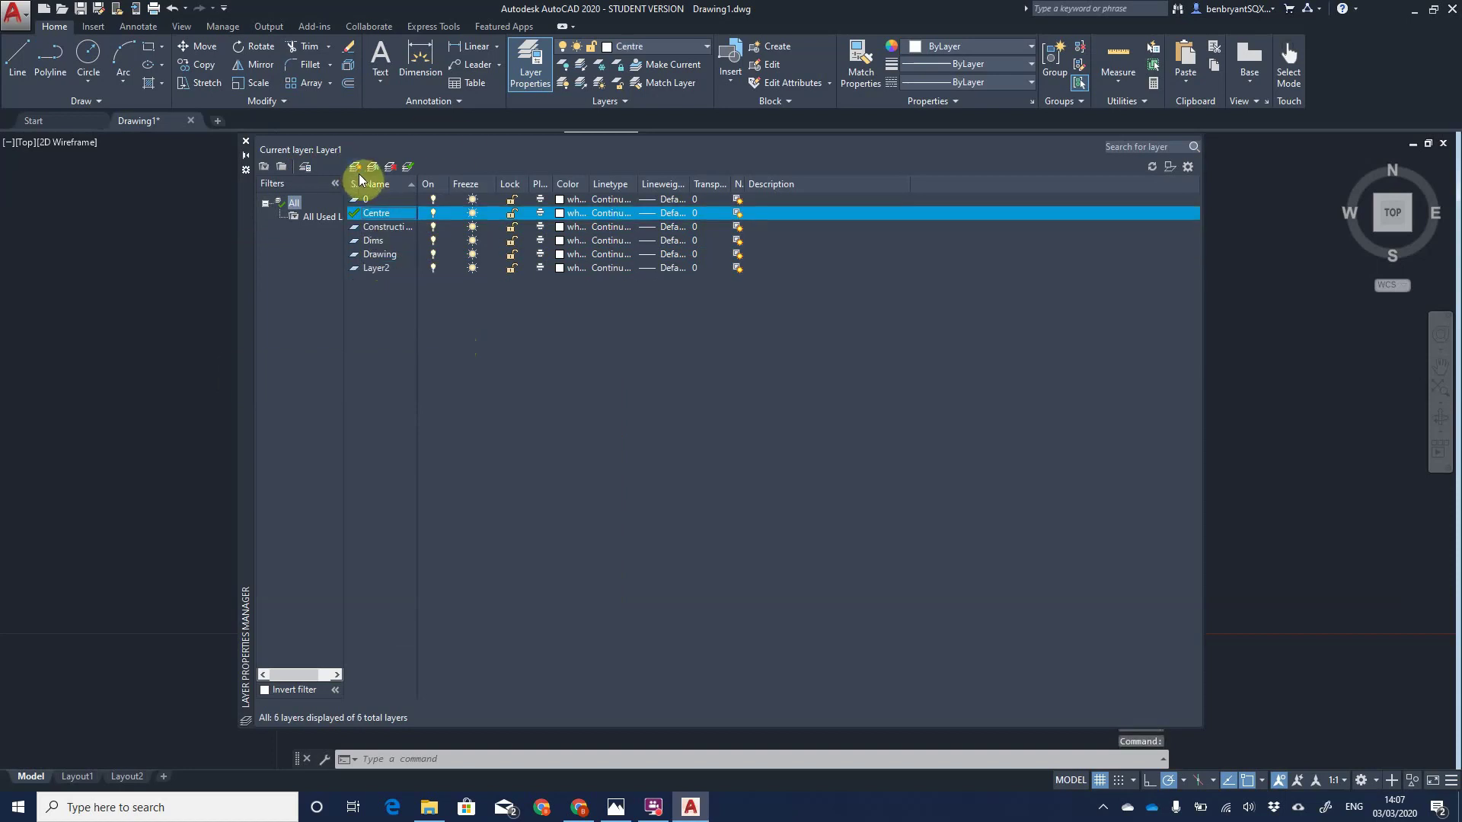
pyautogui.click(377, 270)
pyautogui.rightClick(377, 271)
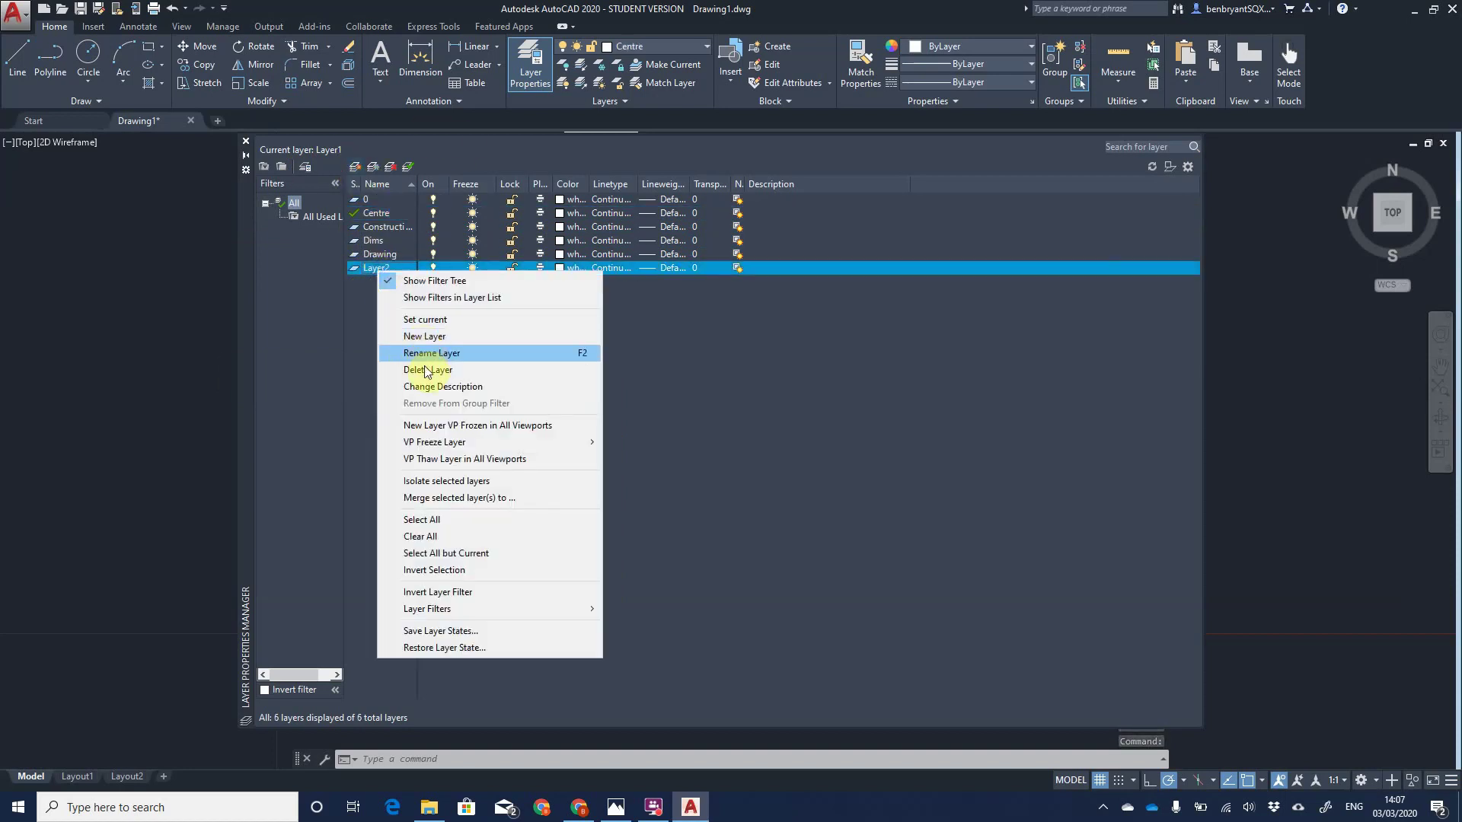
pyautogui.click(415, 352)
pyautogui.write('Hidden')
pyautogui.press('Return')
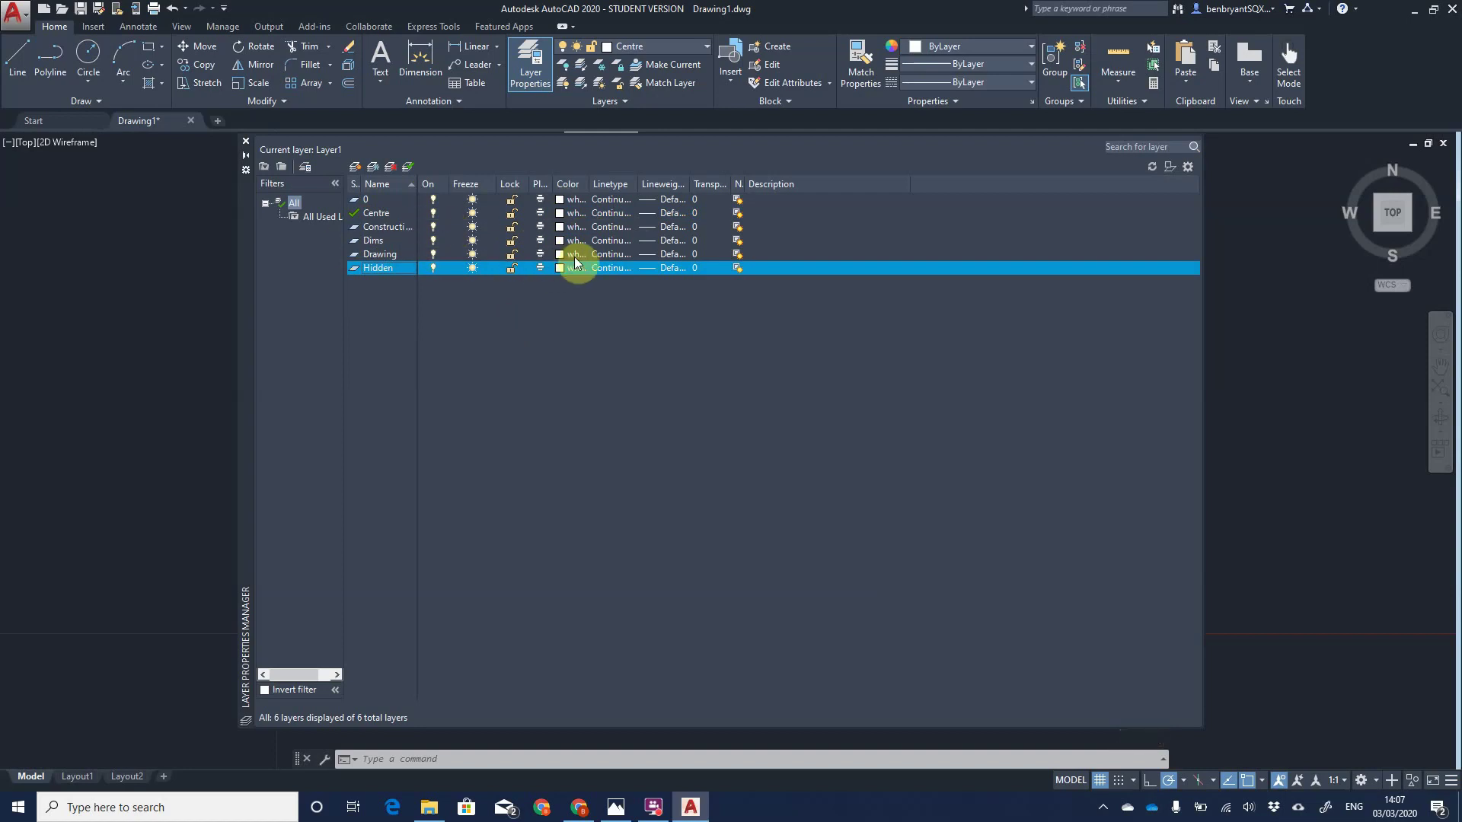
# Step: Load the CENTER linetype from acadiso.lin and assign it to the Centre layer
pyautogui.click(610, 214)
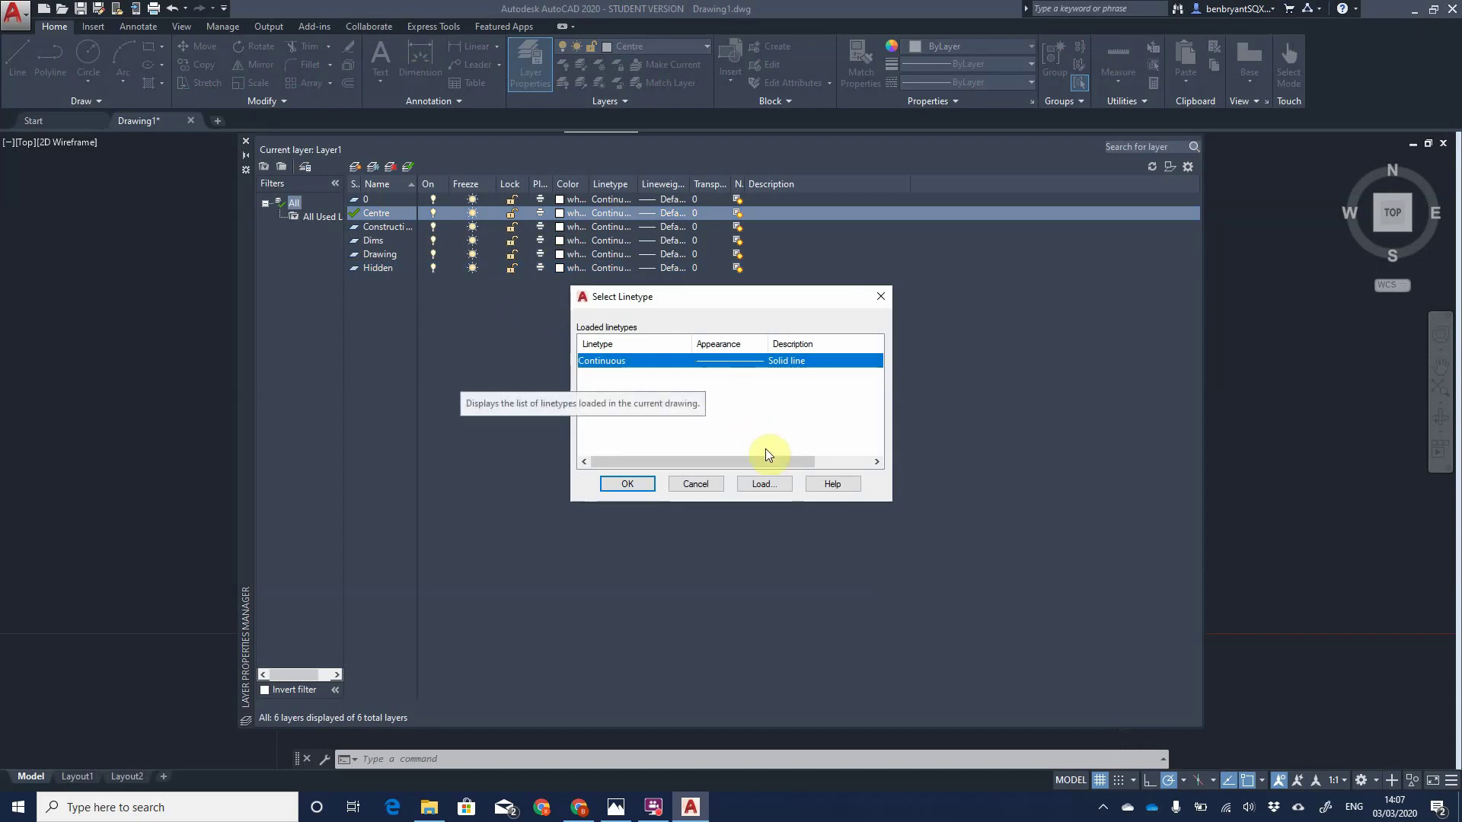
pyautogui.click(763, 484)
pyautogui.scroll(-5, 686, 418)
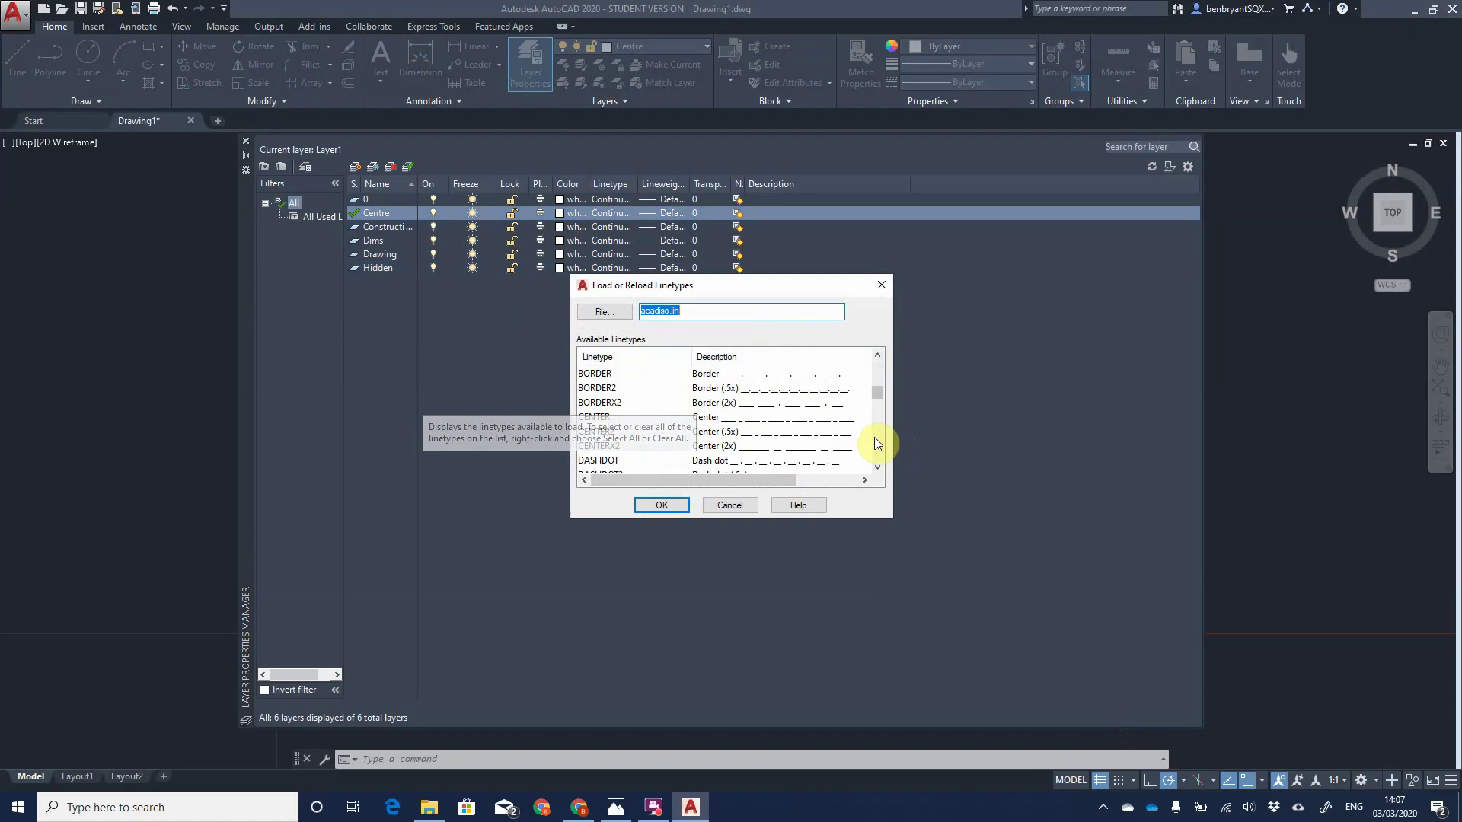
pyautogui.click(592, 418)
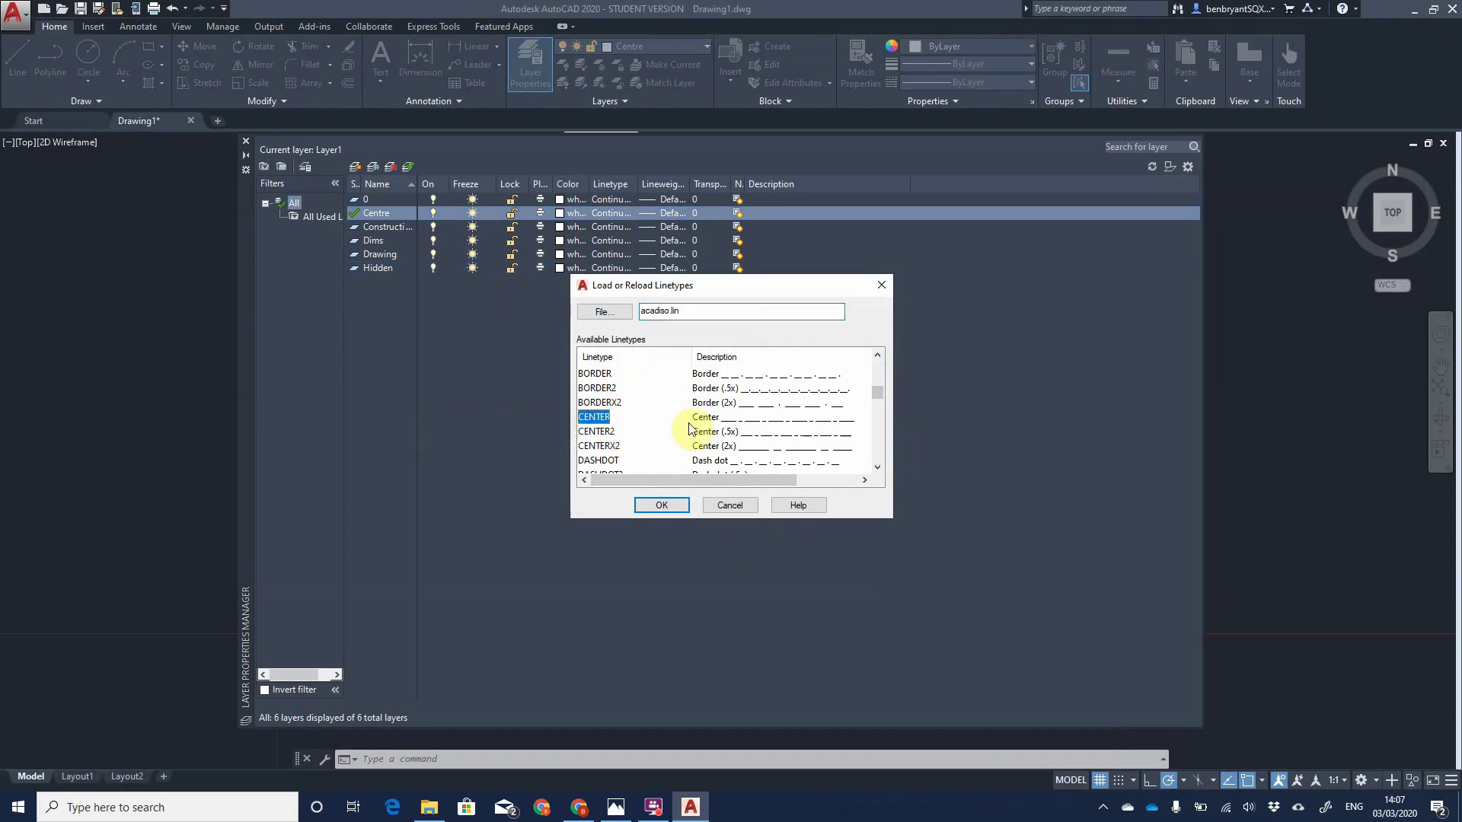
pyautogui.click(597, 432)
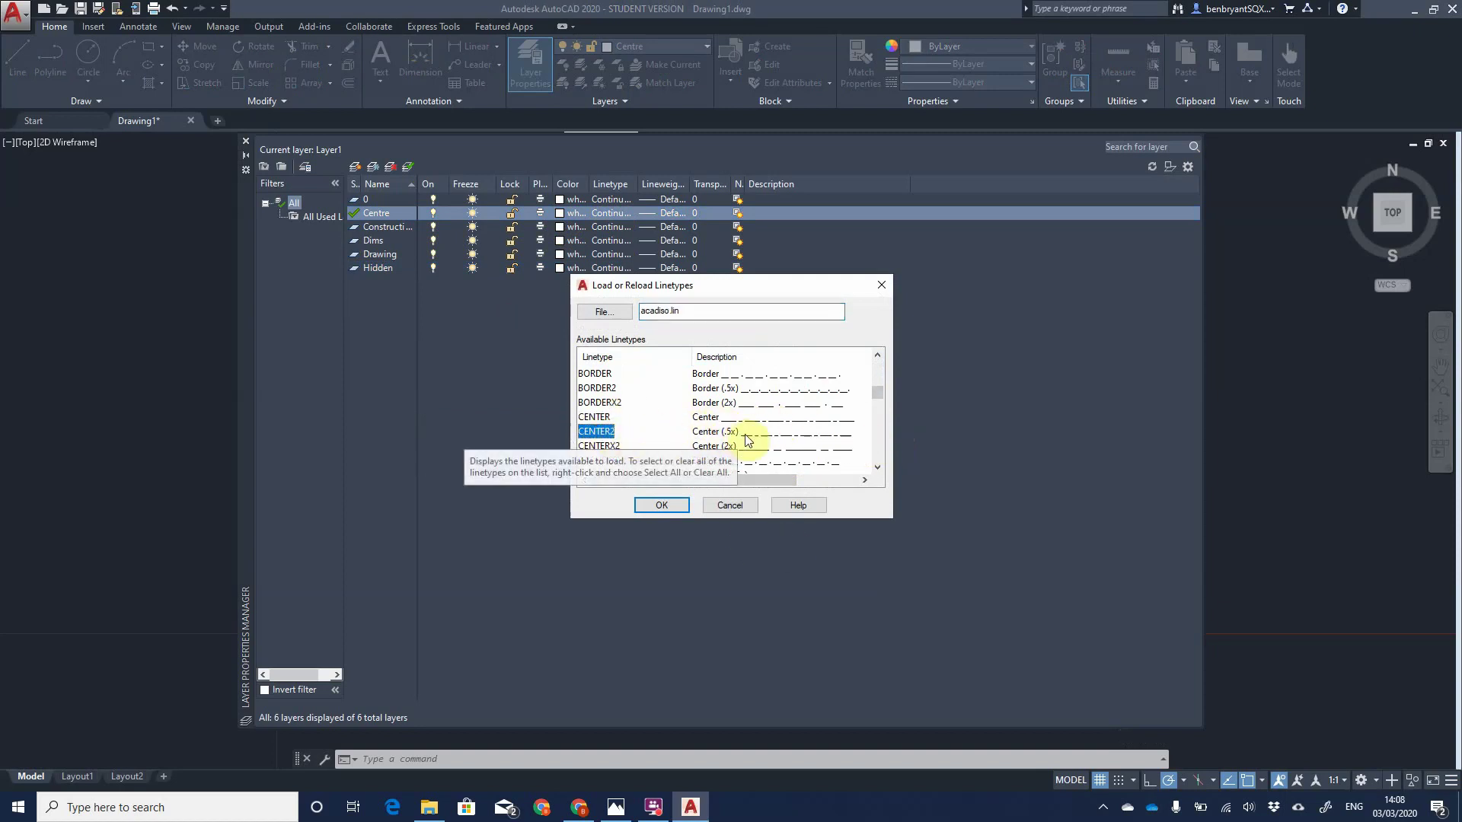
pyautogui.click(697, 446)
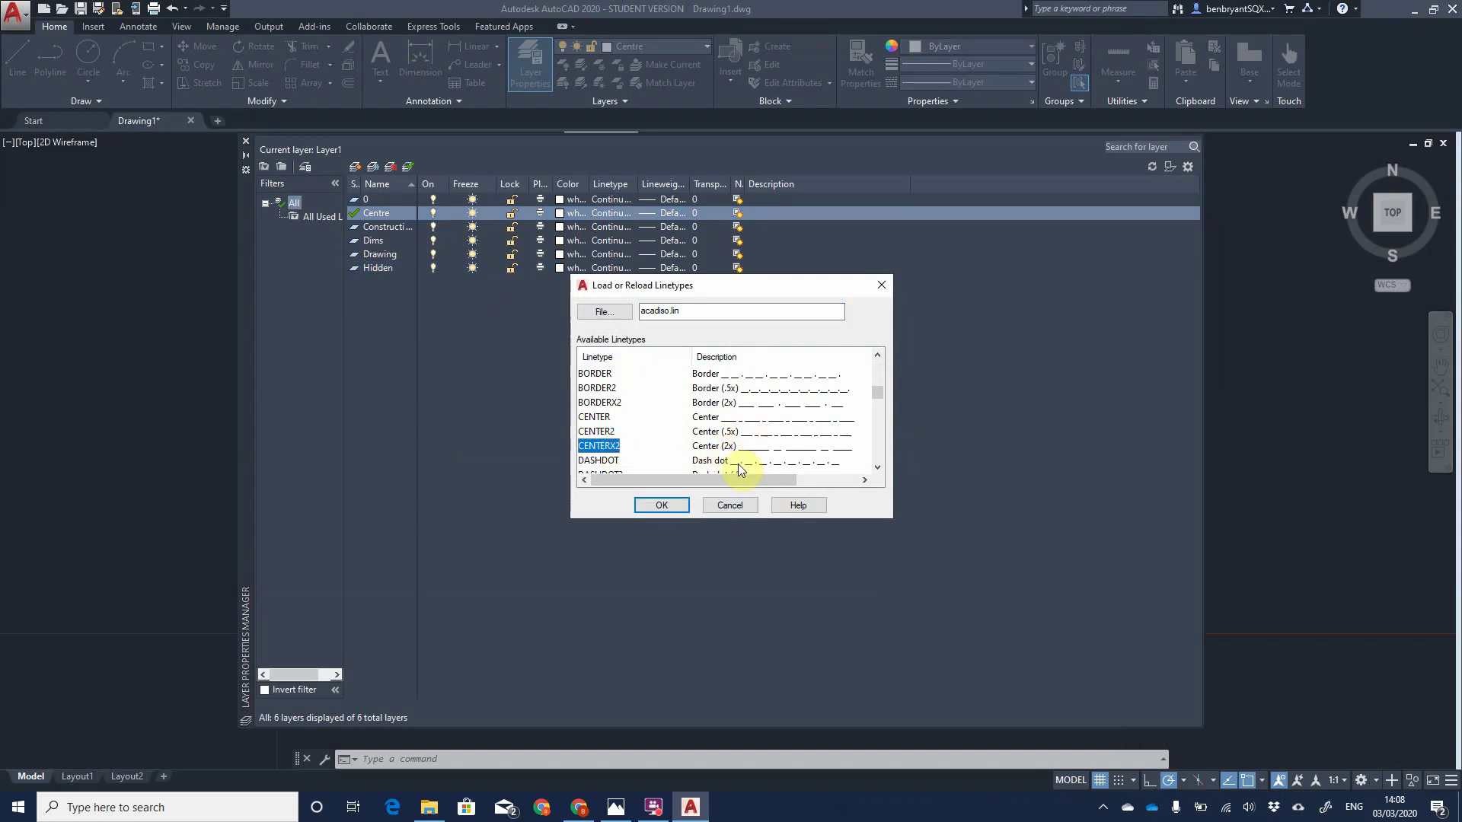
pyautogui.click(624, 418)
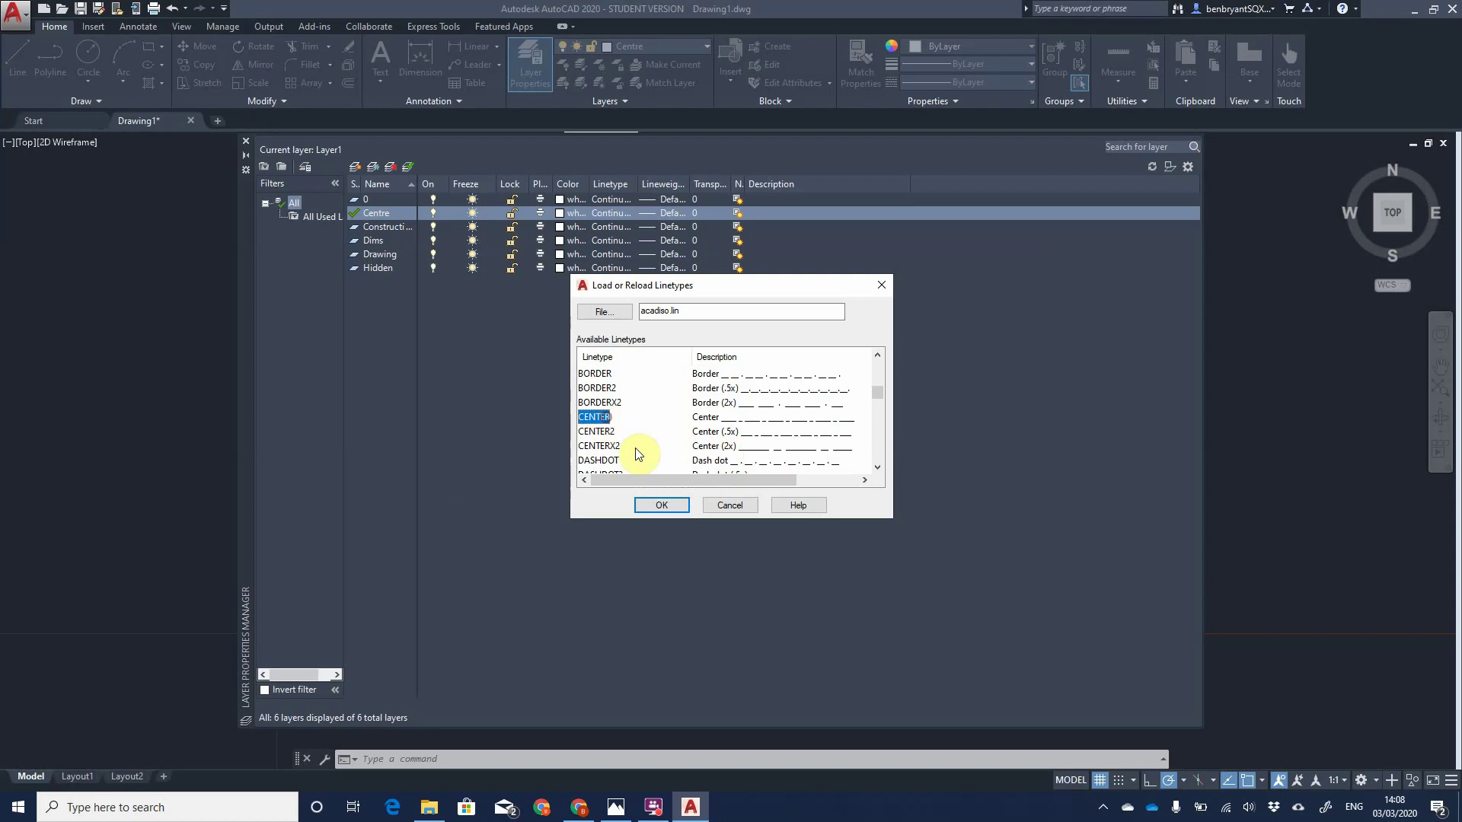
pyautogui.click(674, 505)
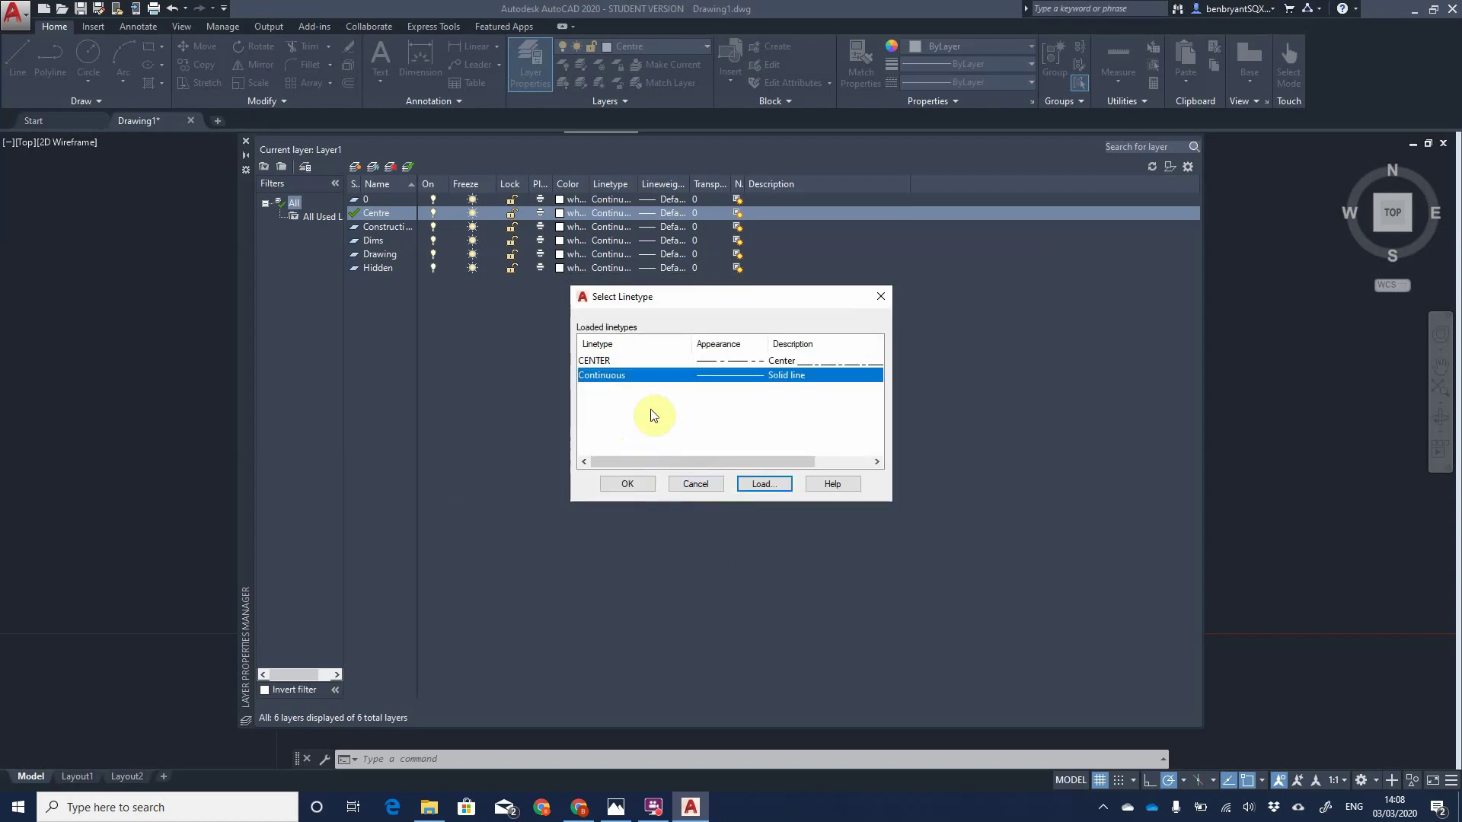
pyautogui.click(617, 361)
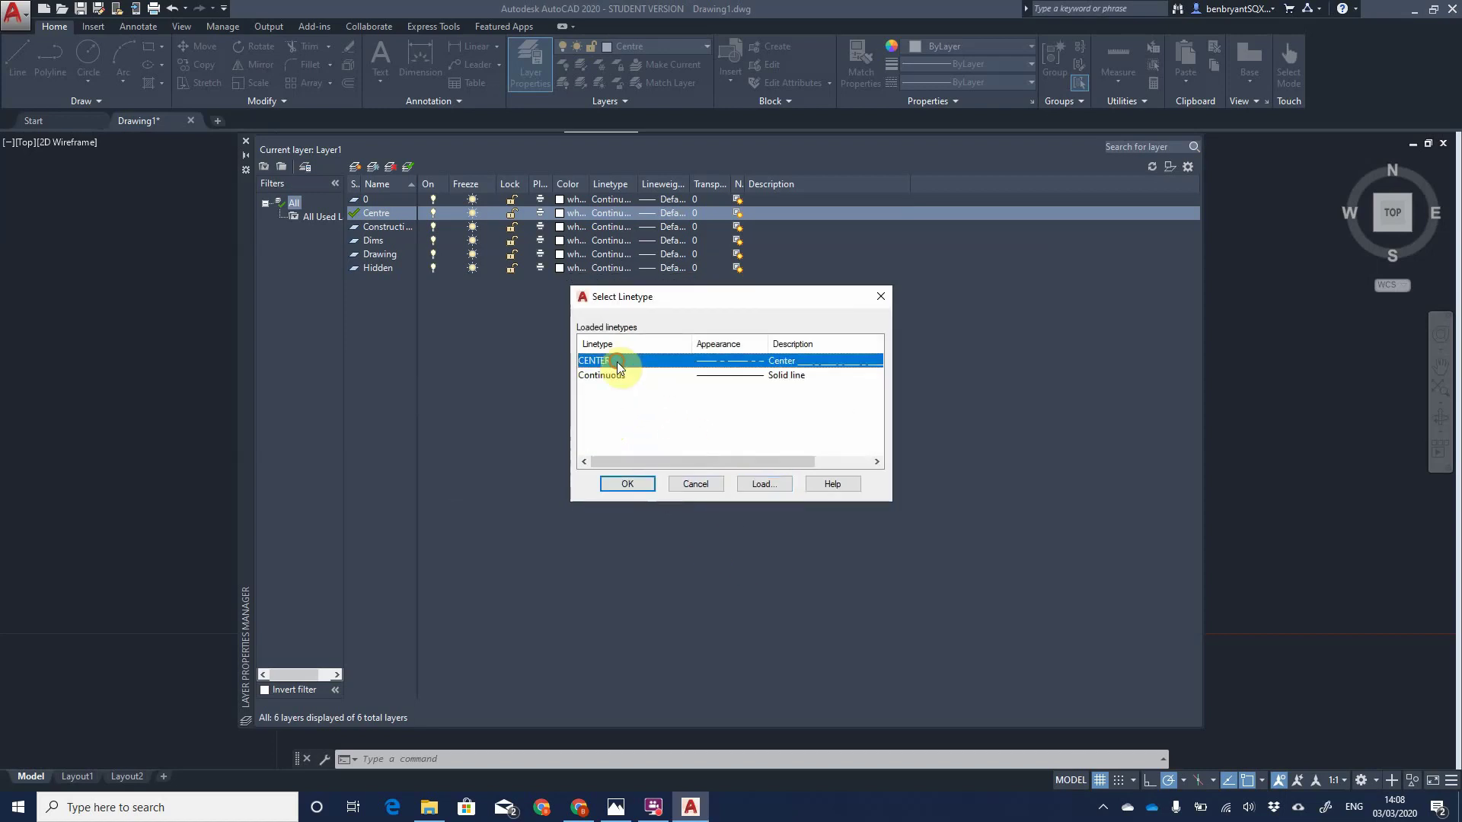
pyautogui.click(633, 486)
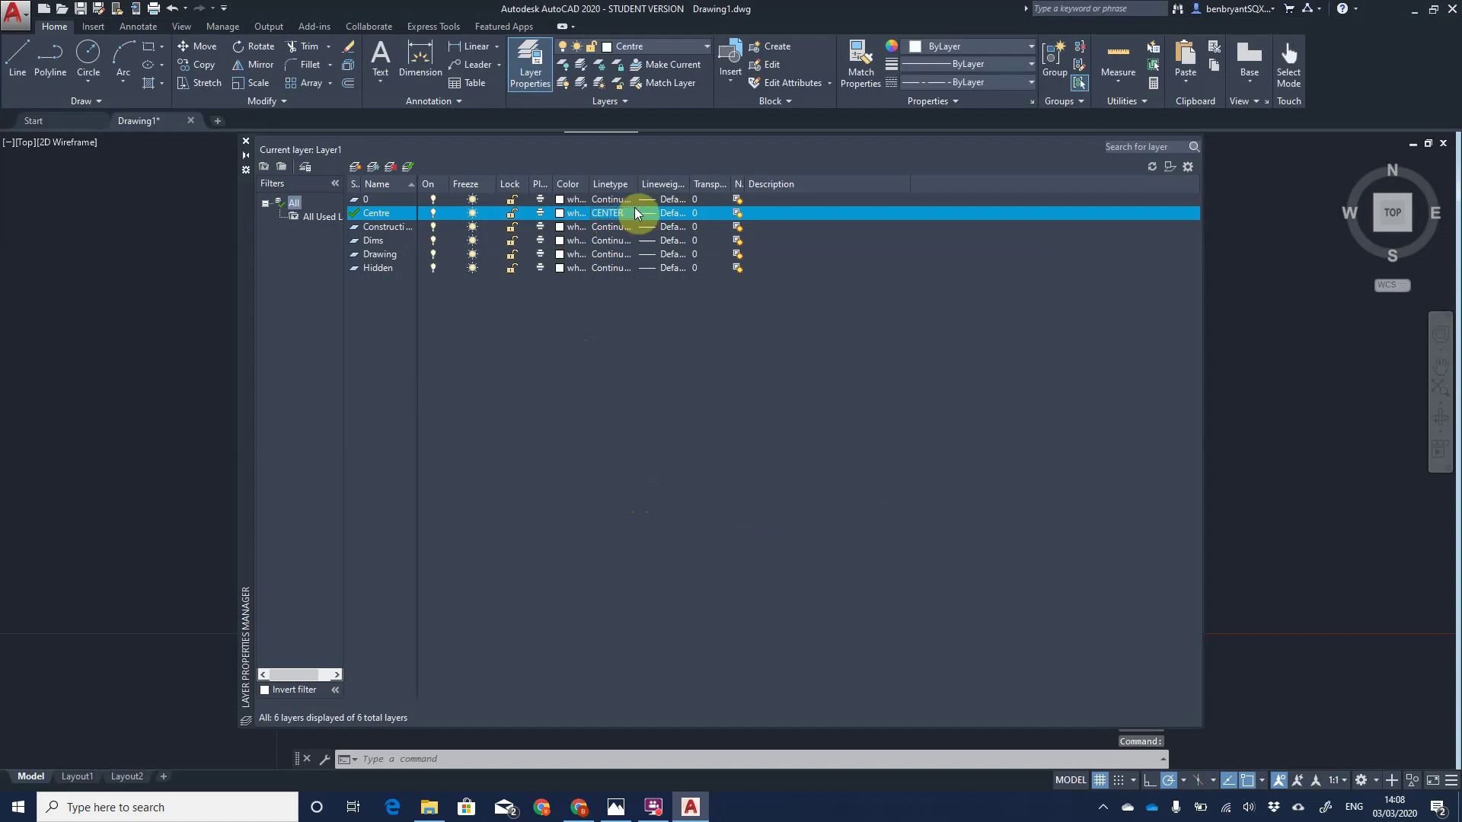
# Step: Set the Centre layer's colour to yellow (index color 2)
pyautogui.click(561, 213)
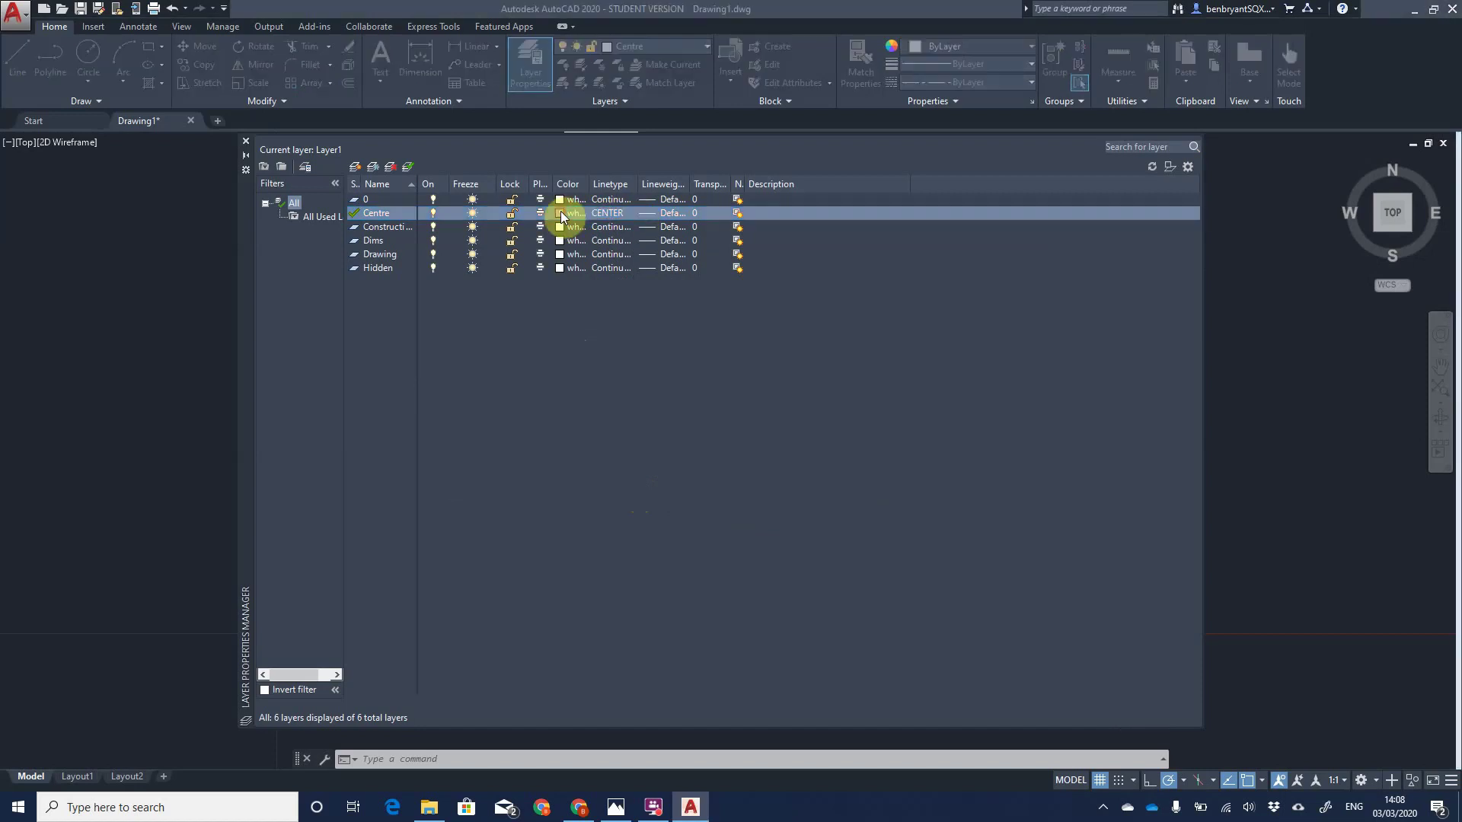
pyautogui.click(625, 435)
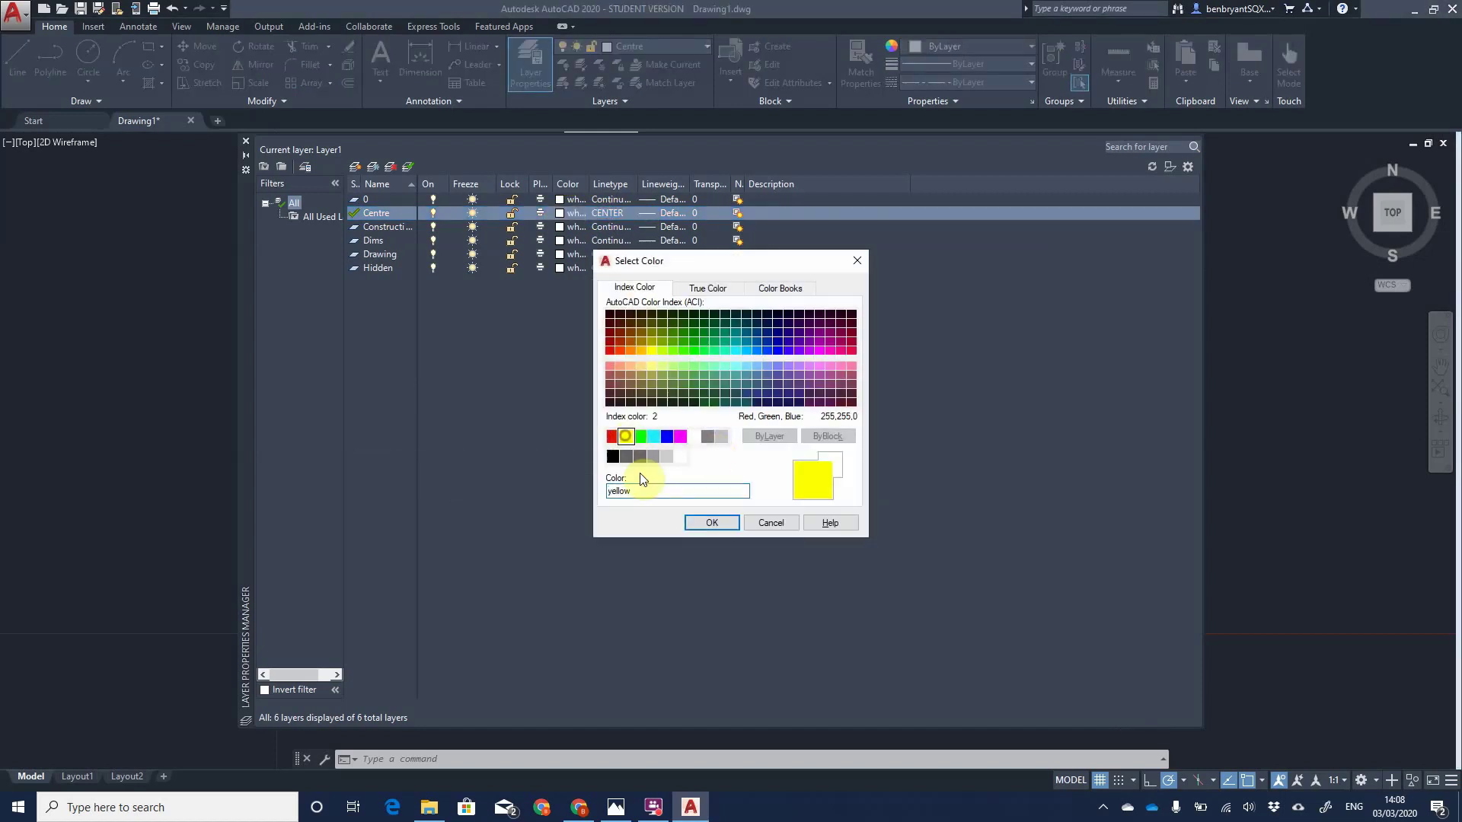
pyautogui.click(699, 522)
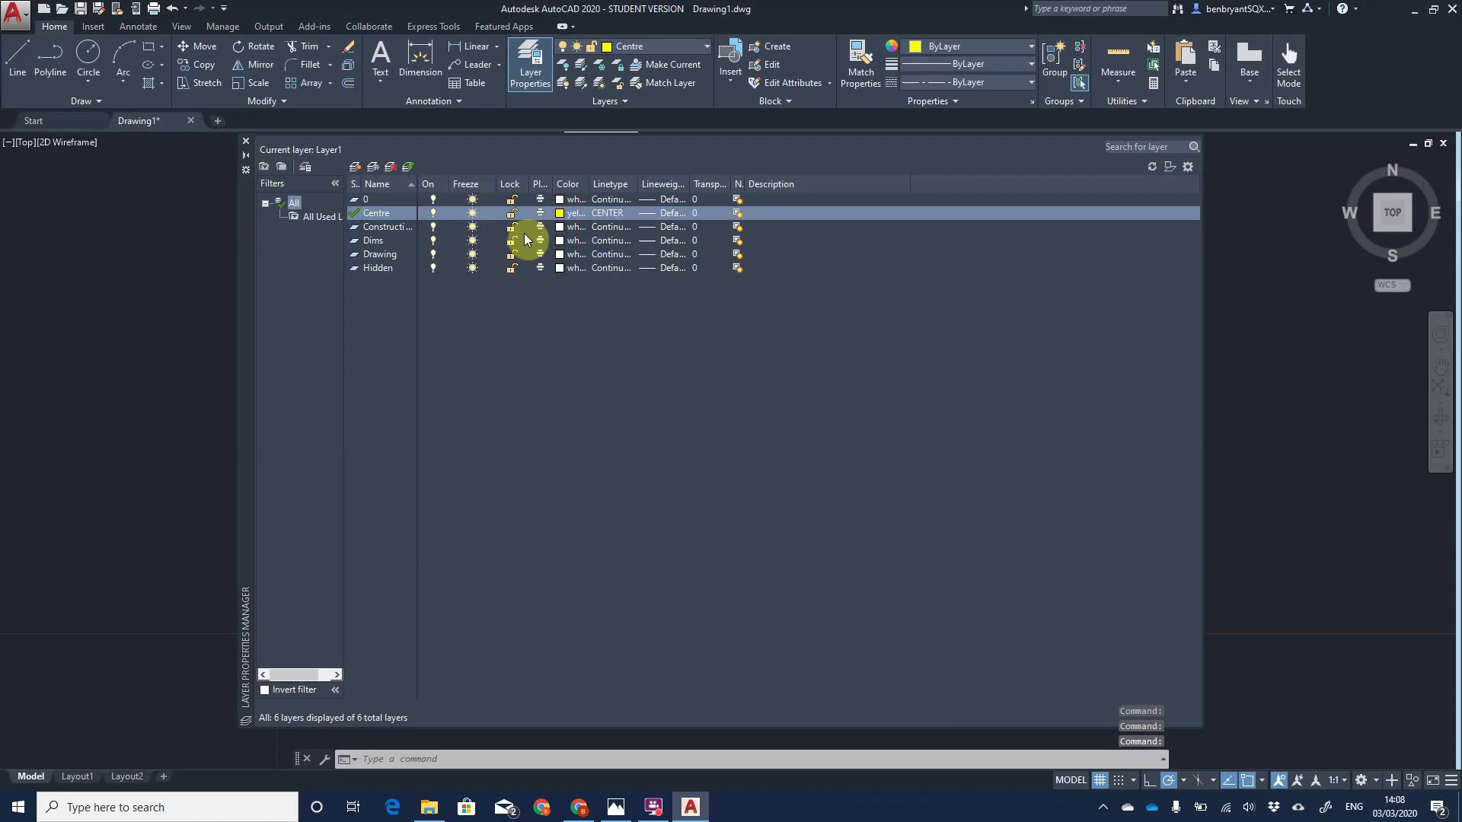
# Step: Keep the Continuous linetype for the Construction layer and set its colour to red
pyautogui.click(606, 227)
pyautogui.click(624, 483)
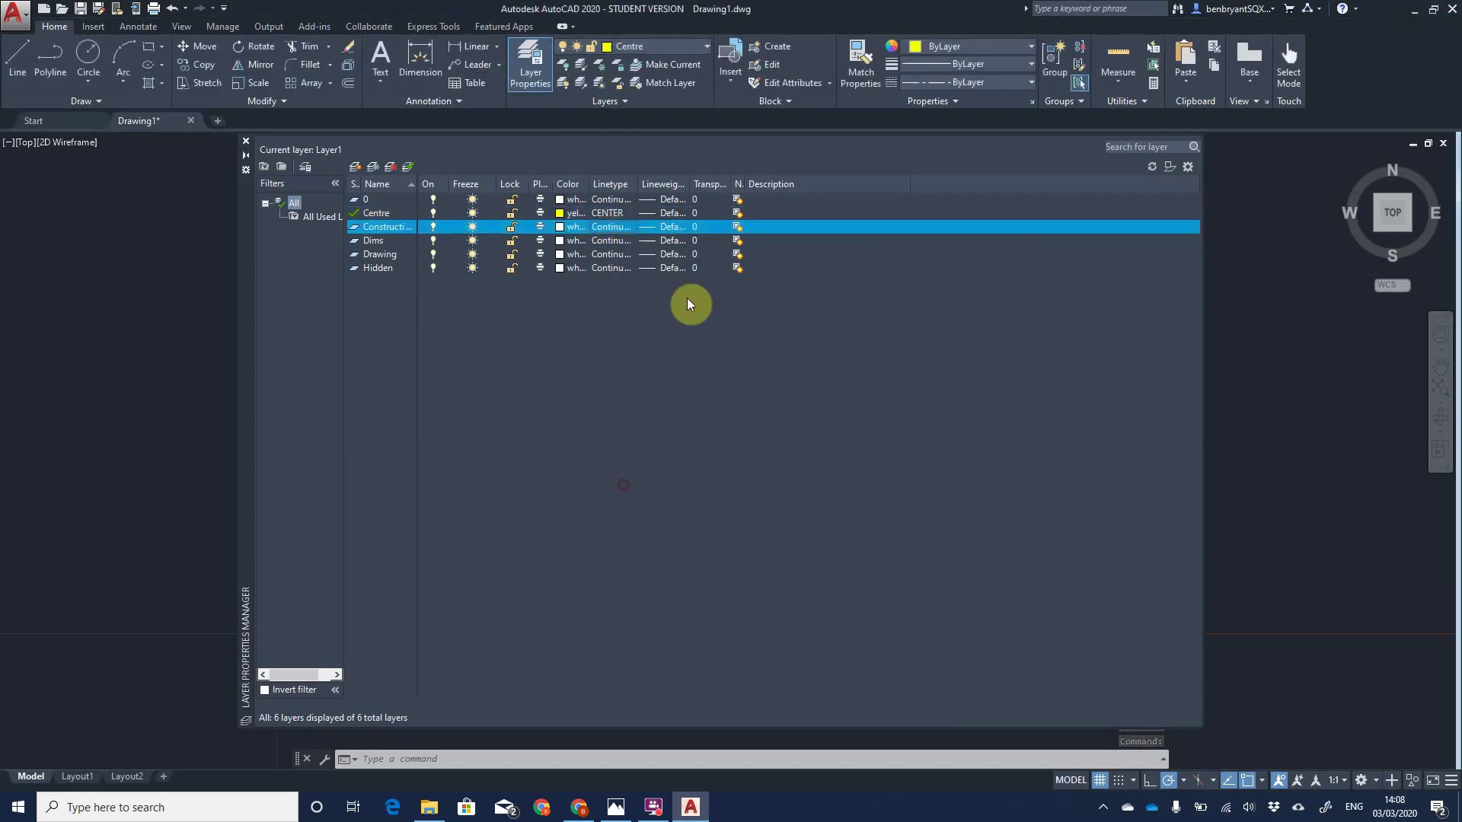
pyautogui.click(564, 228)
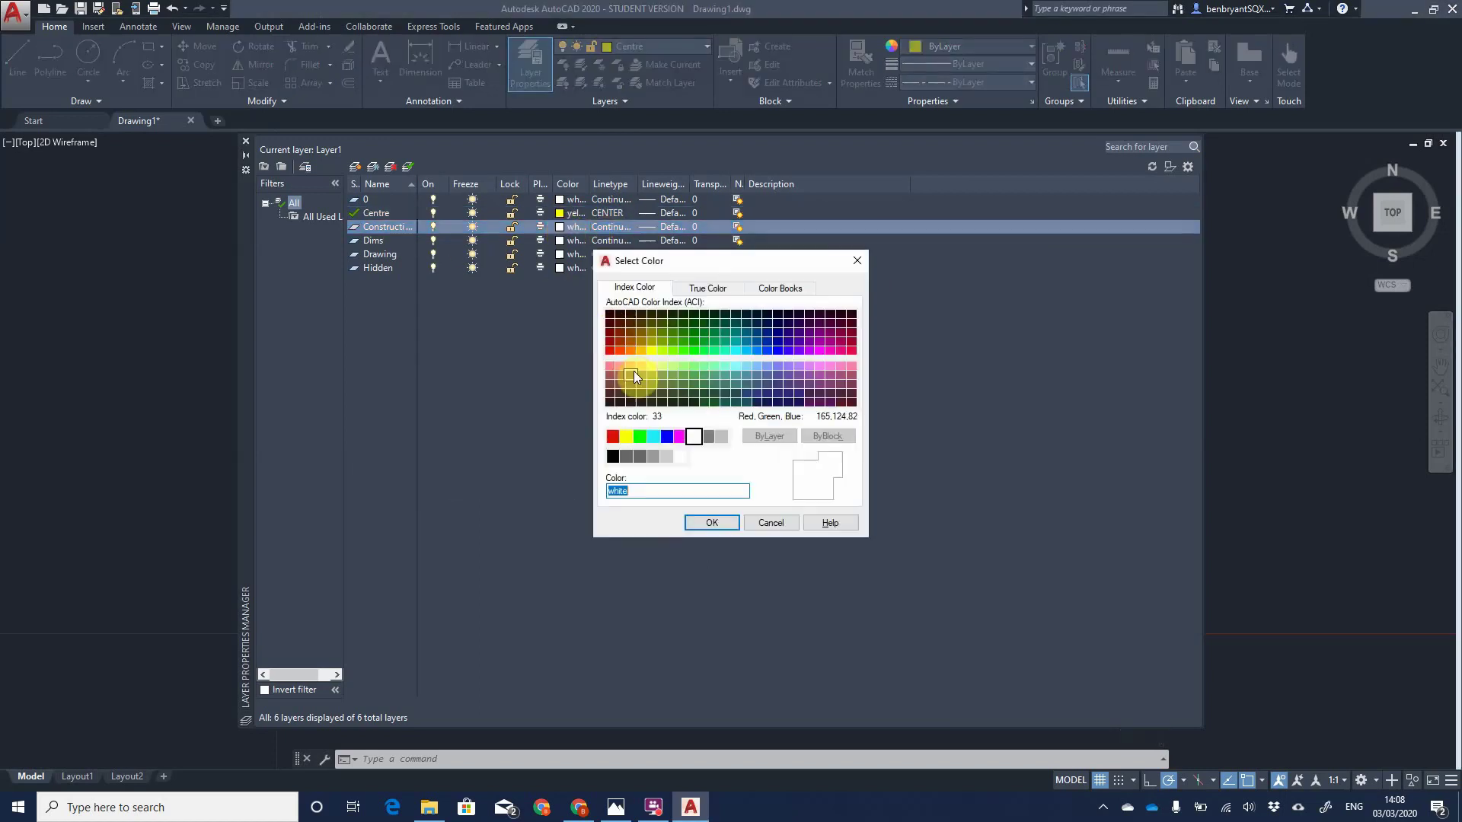
pyautogui.click(612, 436)
pyautogui.click(712, 523)
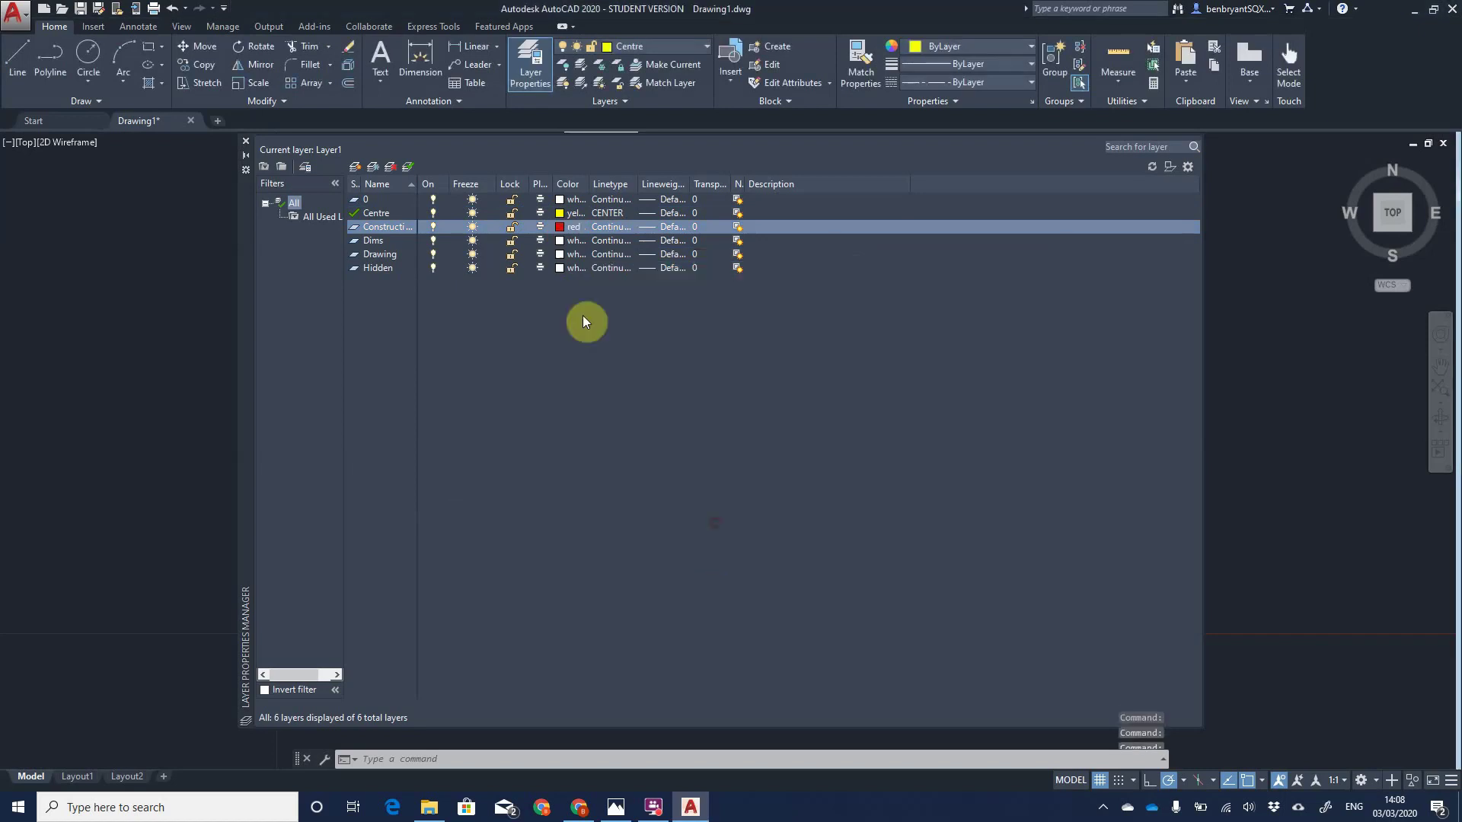
# Step: Set the Dims layer's colour to green
pyautogui.click(561, 240)
pyautogui.click(641, 437)
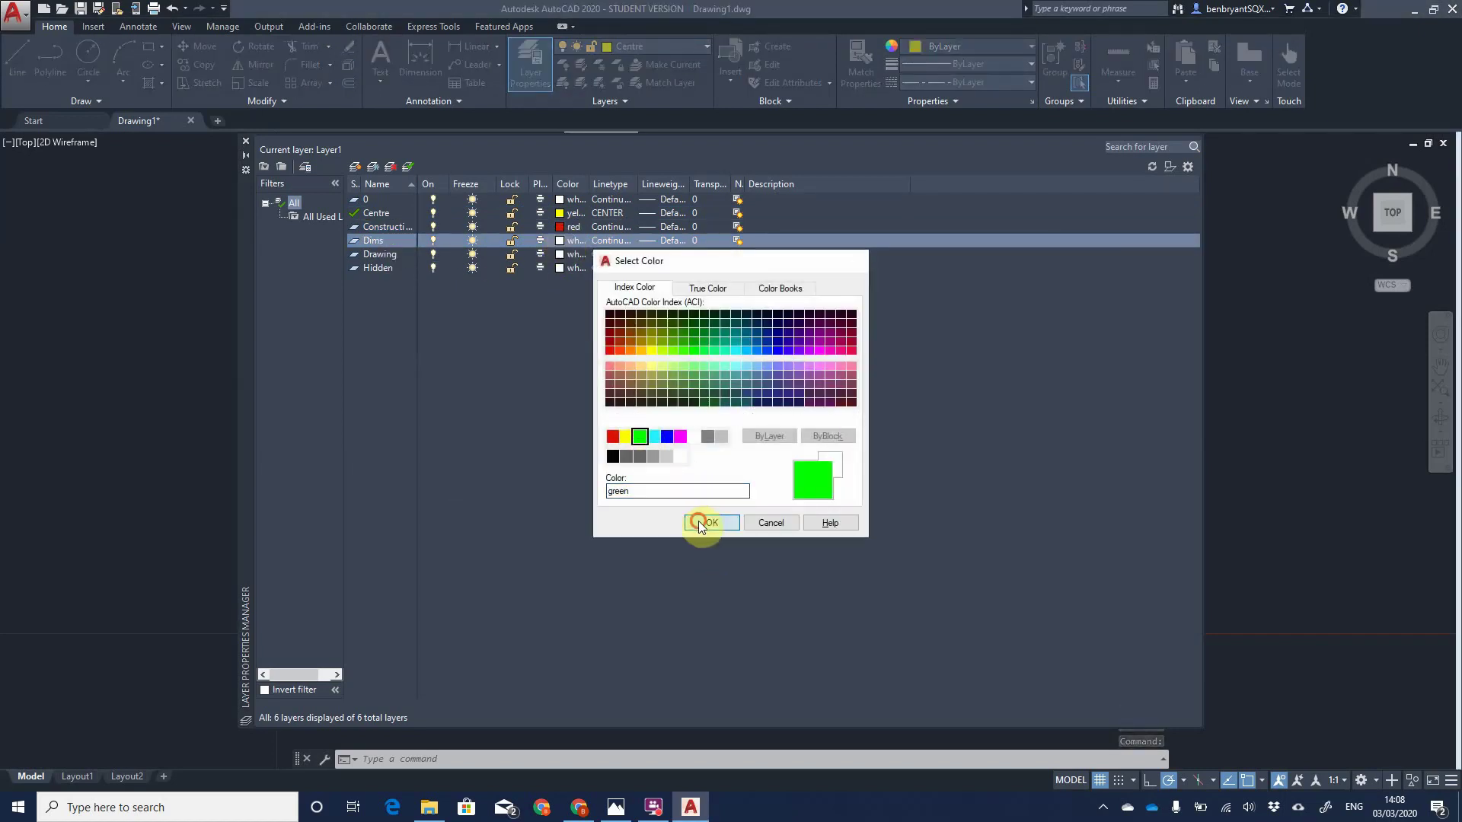
pyautogui.click(695, 521)
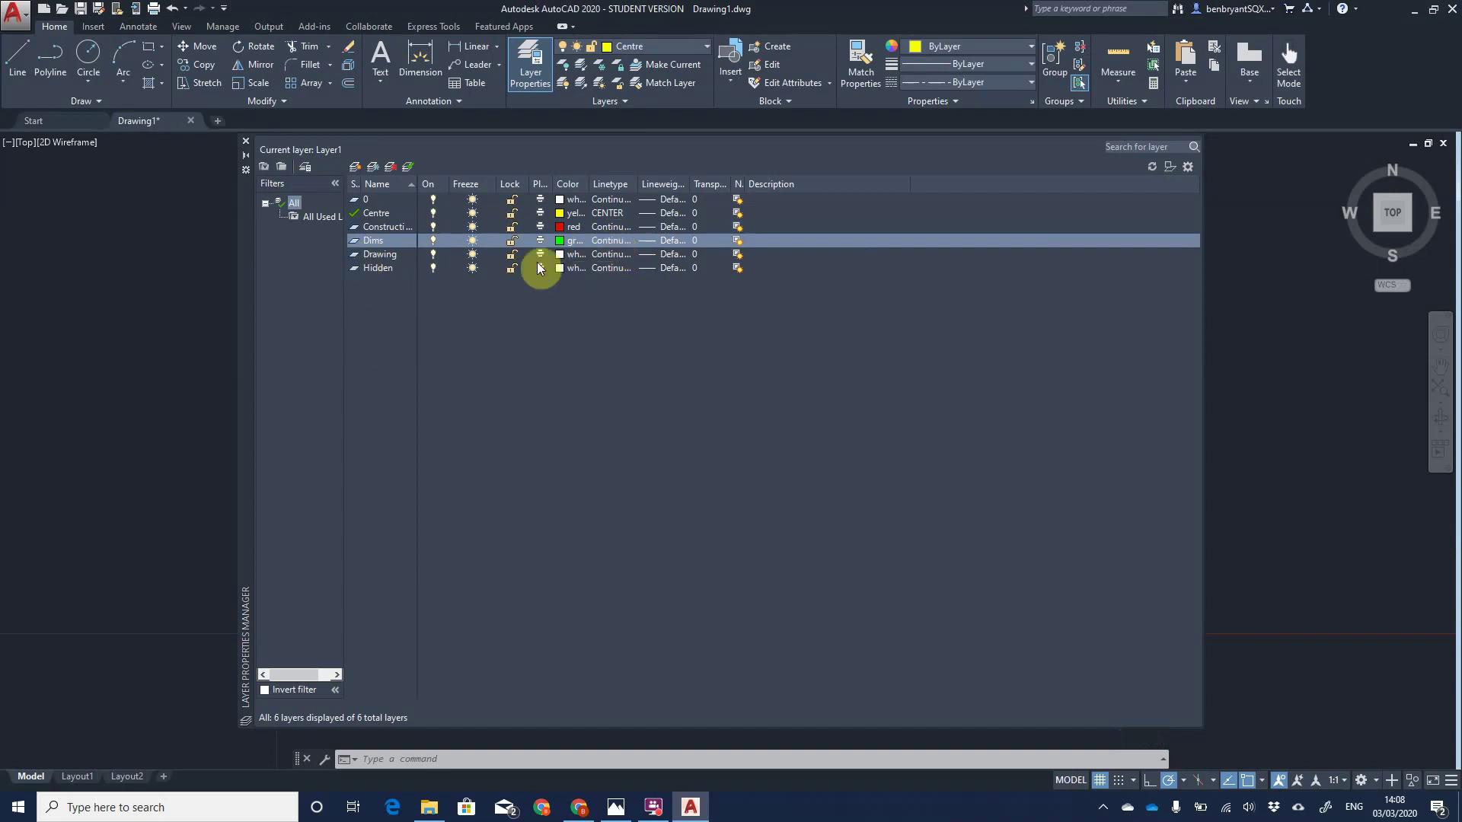
# Step: Compare index color 255 with white for the Drawing layer and confirm white as its colour
pyautogui.click(559, 255)
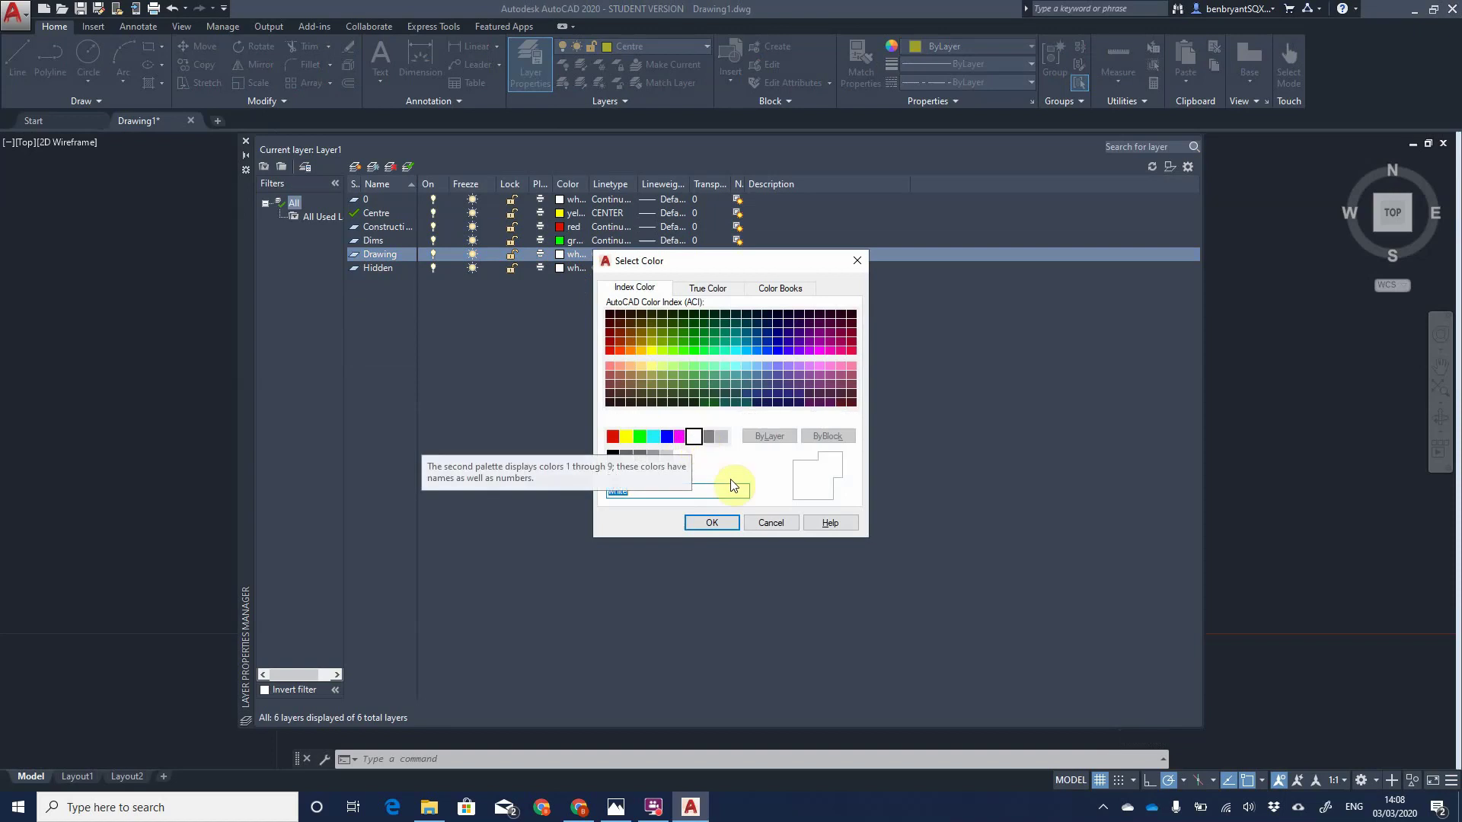
pyautogui.click(694, 436)
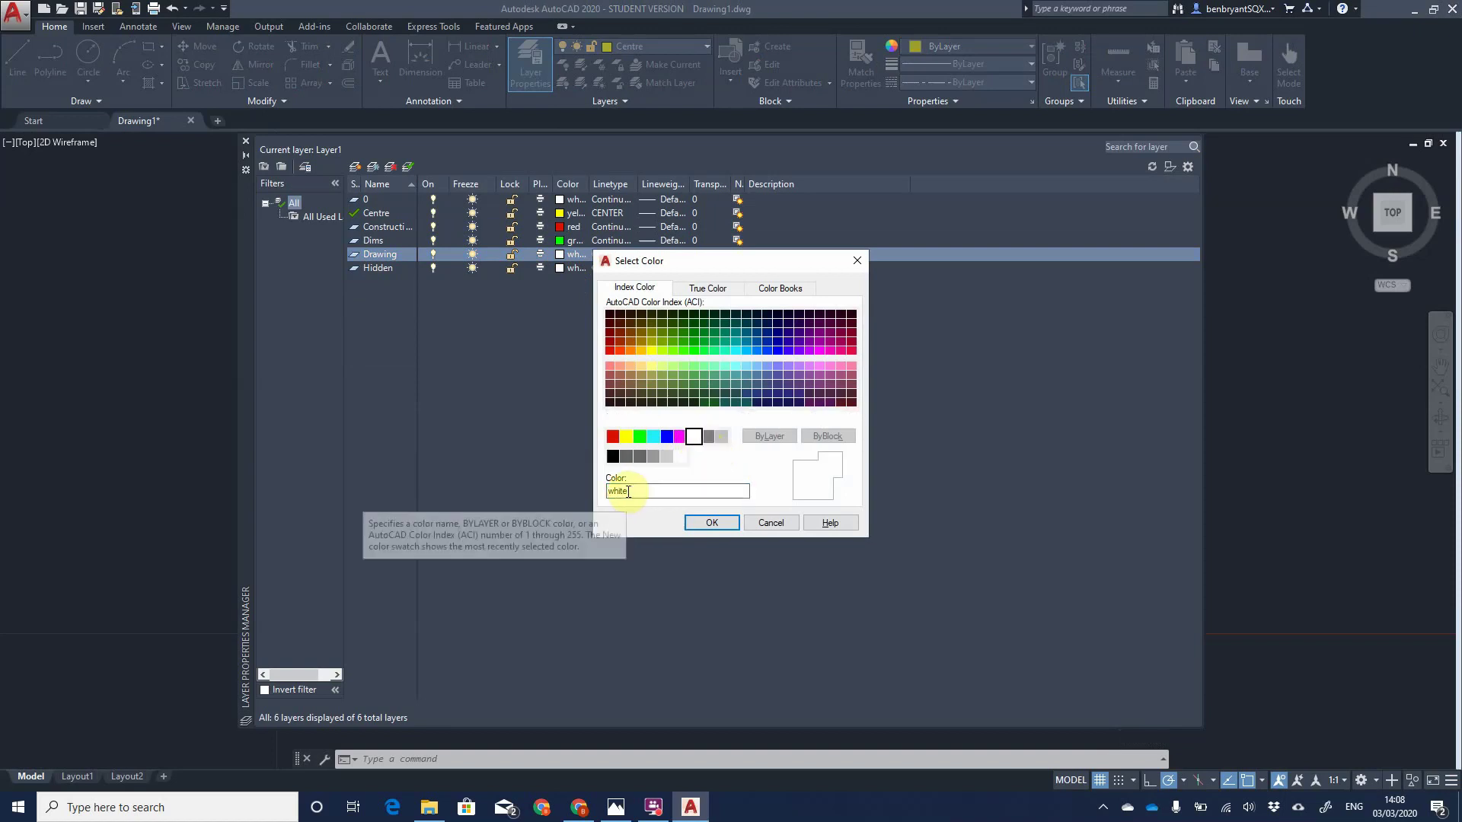
pyautogui.click(680, 456)
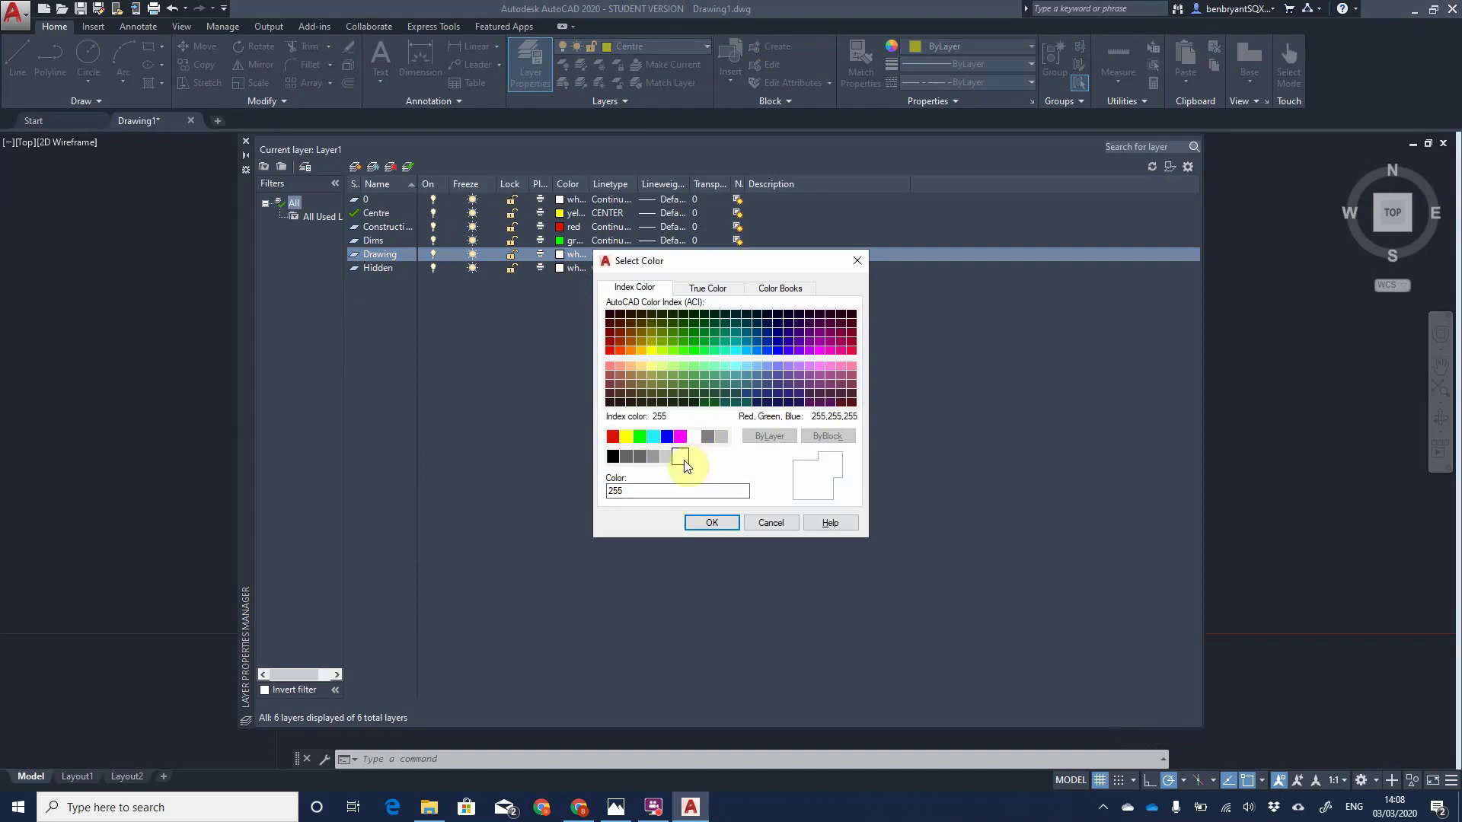
pyautogui.click(693, 437)
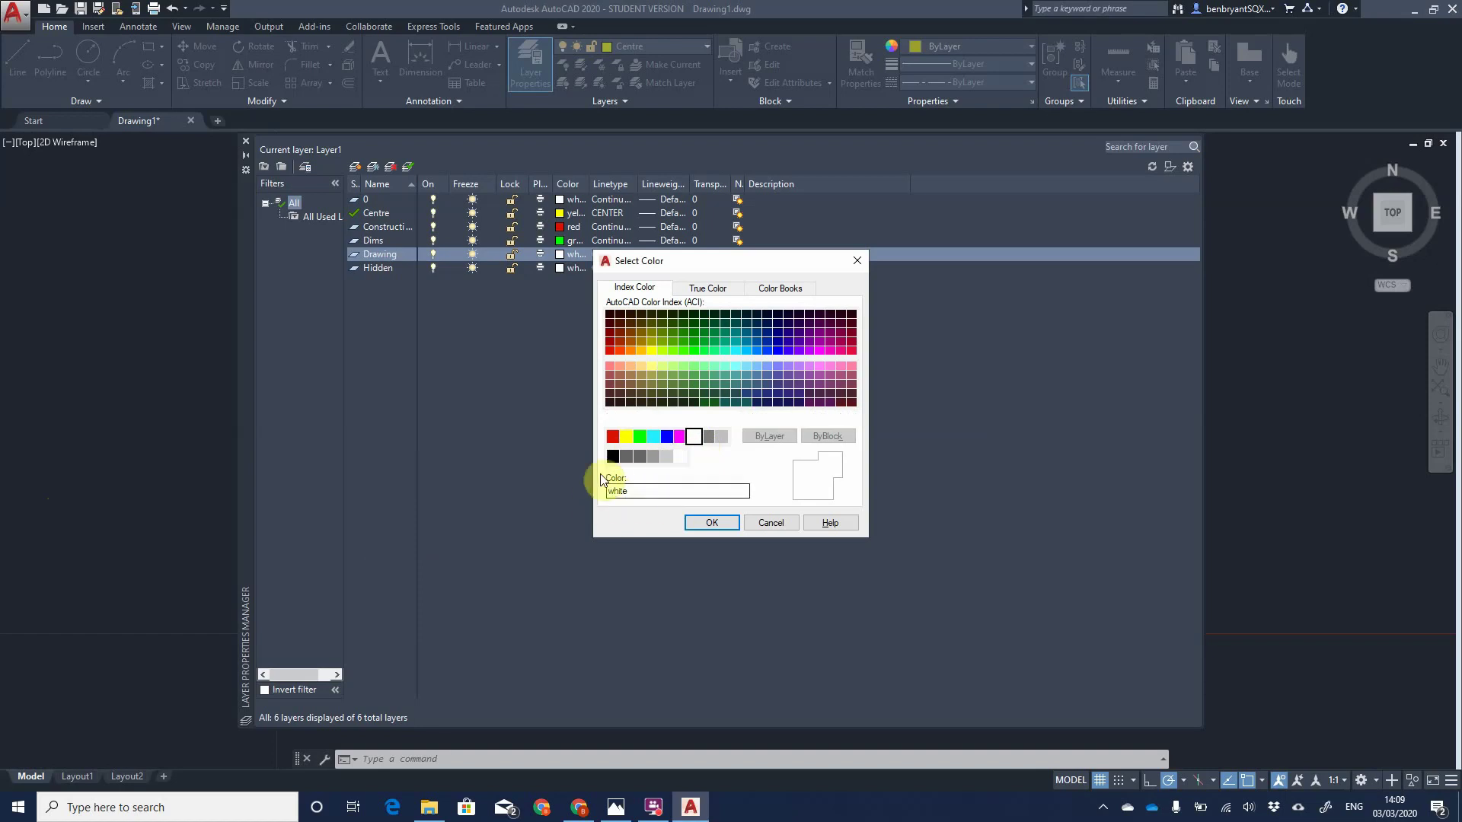
pyautogui.click(732, 520)
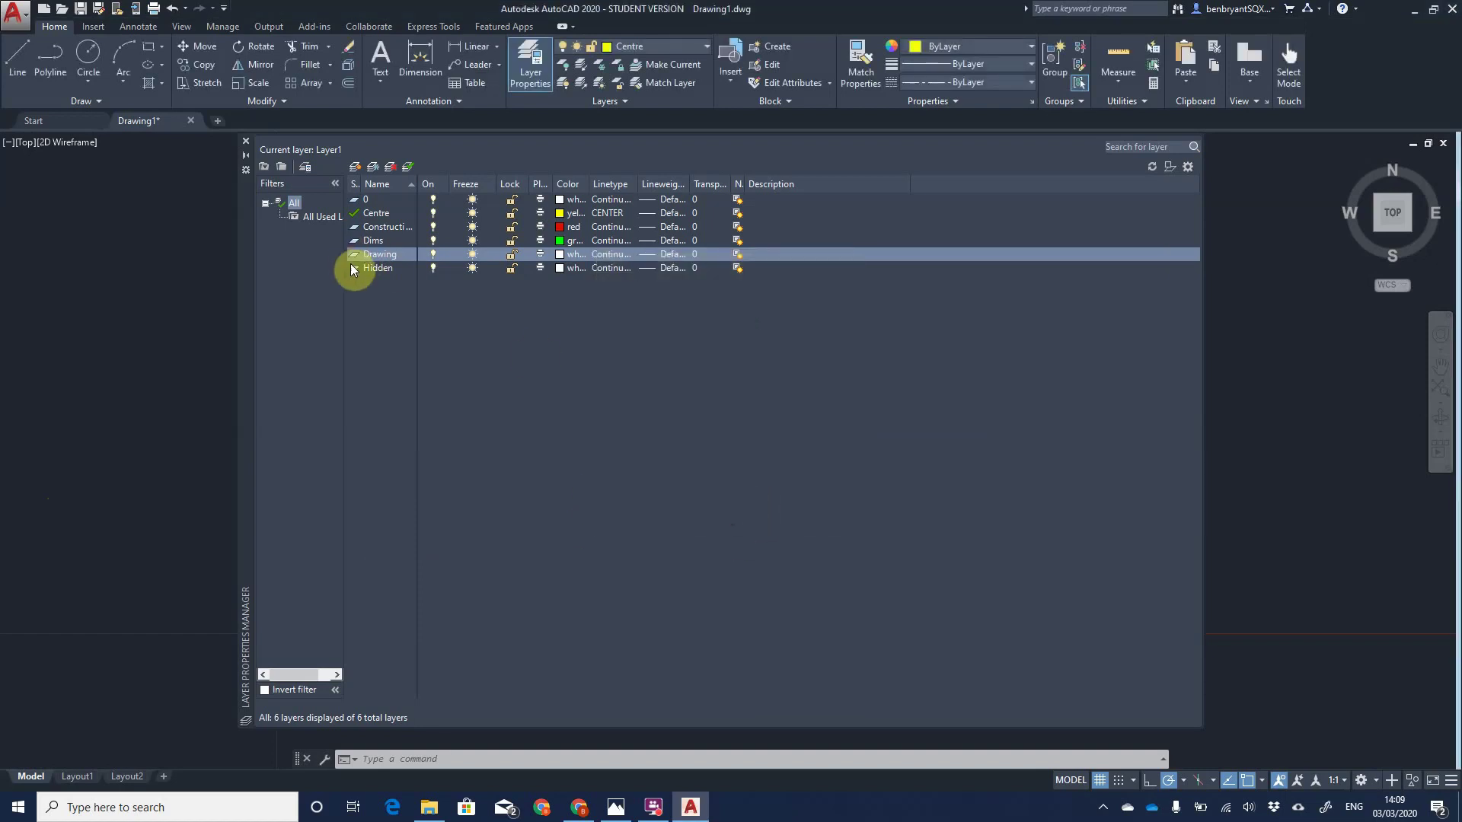
# Step: Load the HIDDEN linetype from acadiso.lin and assign it to the Hidden layer
pyautogui.click(602, 268)
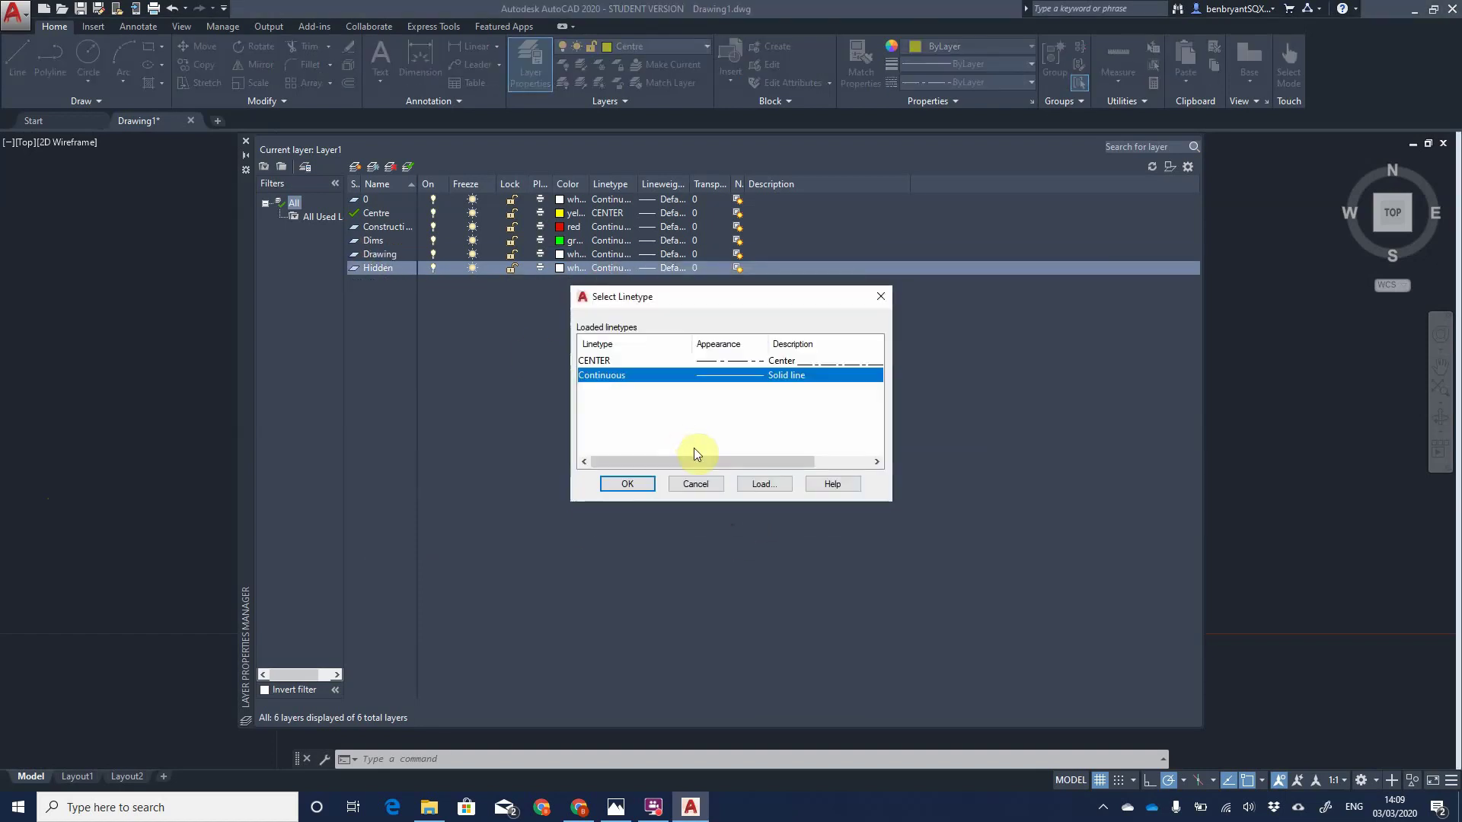
pyautogui.click(764, 483)
pyautogui.scroll(-8, 659, 409)
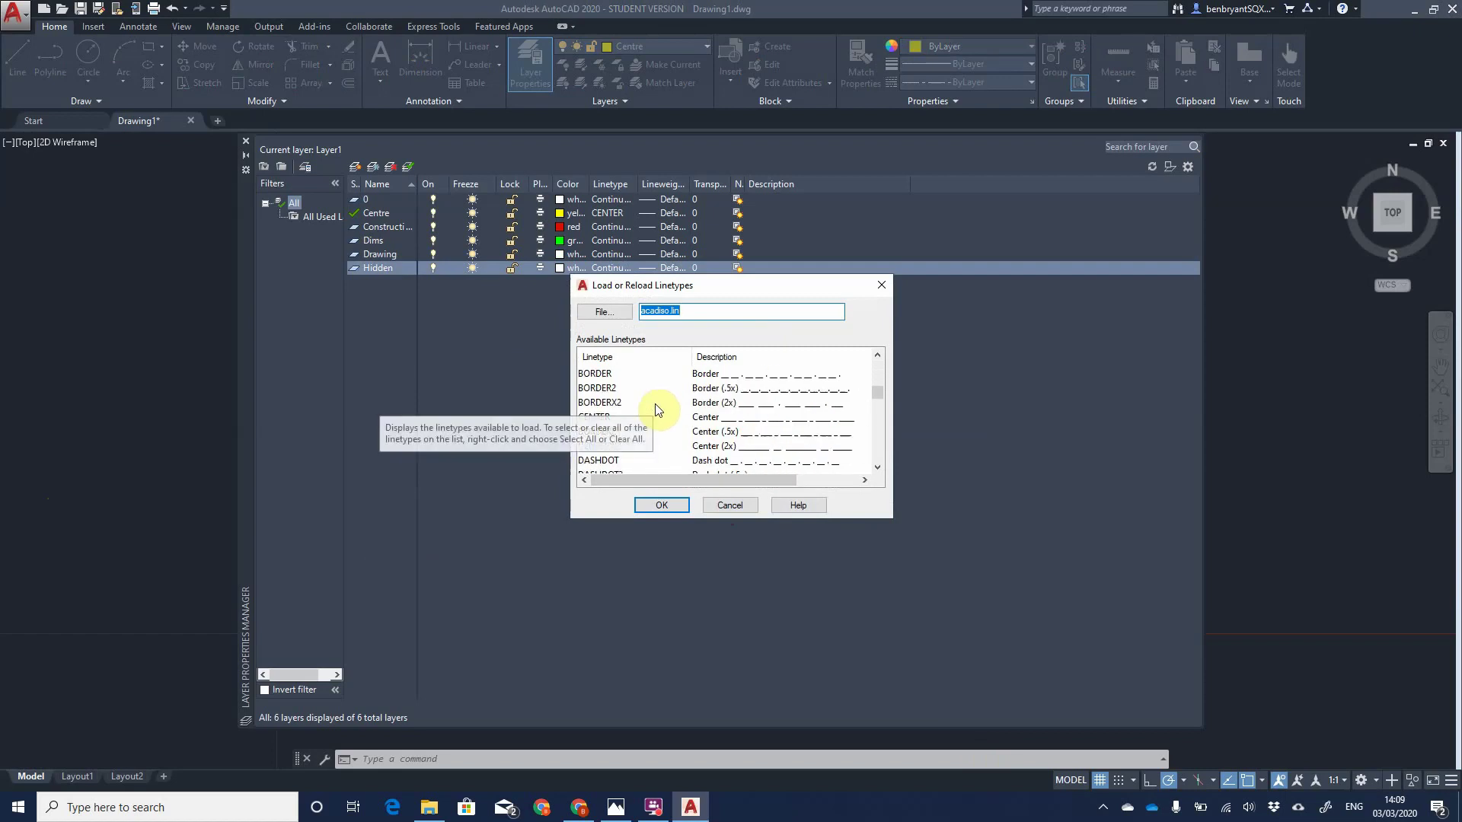
pyautogui.scroll(-3, 708, 417)
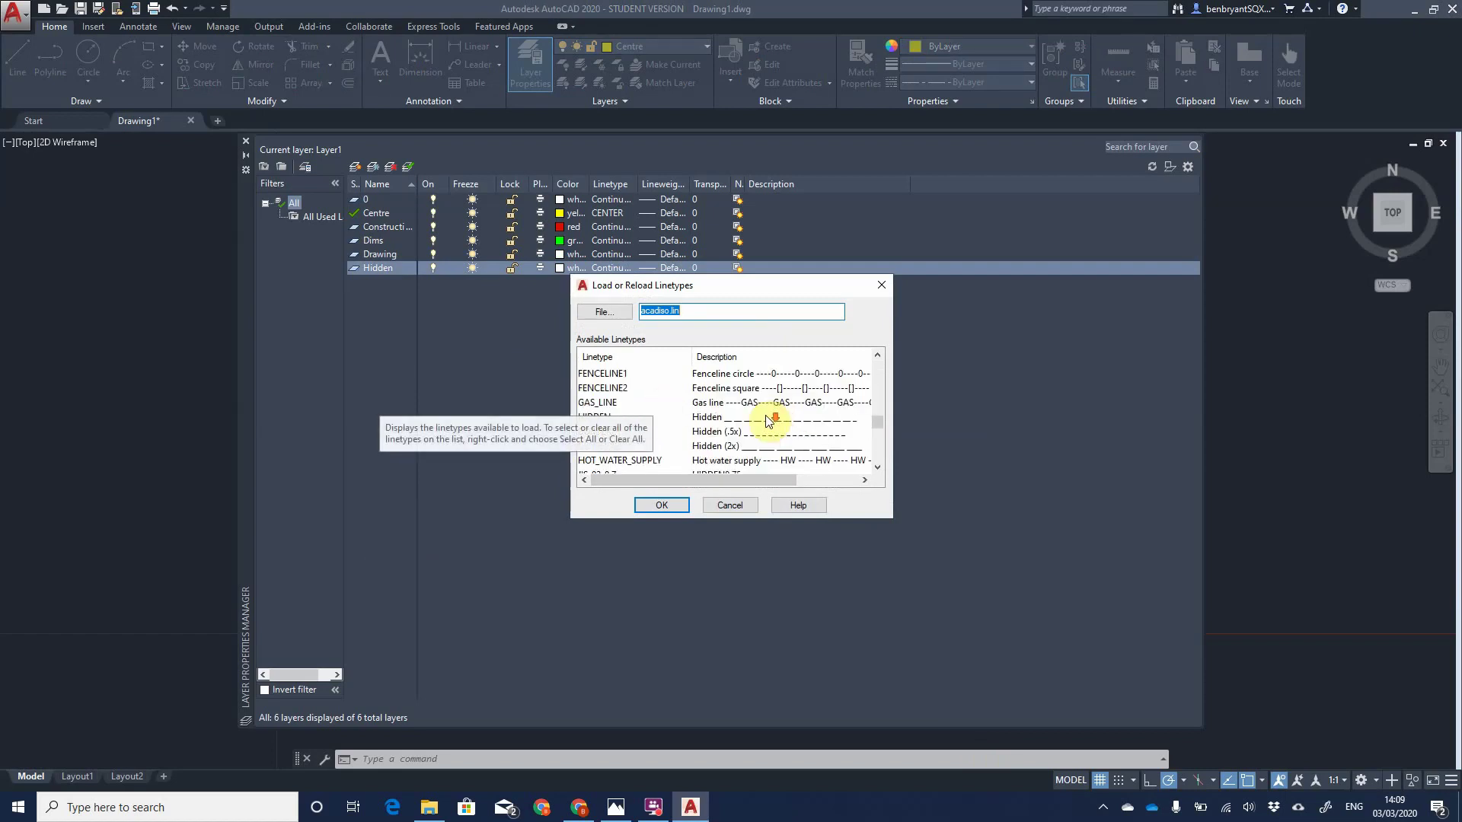
pyautogui.click(594, 417)
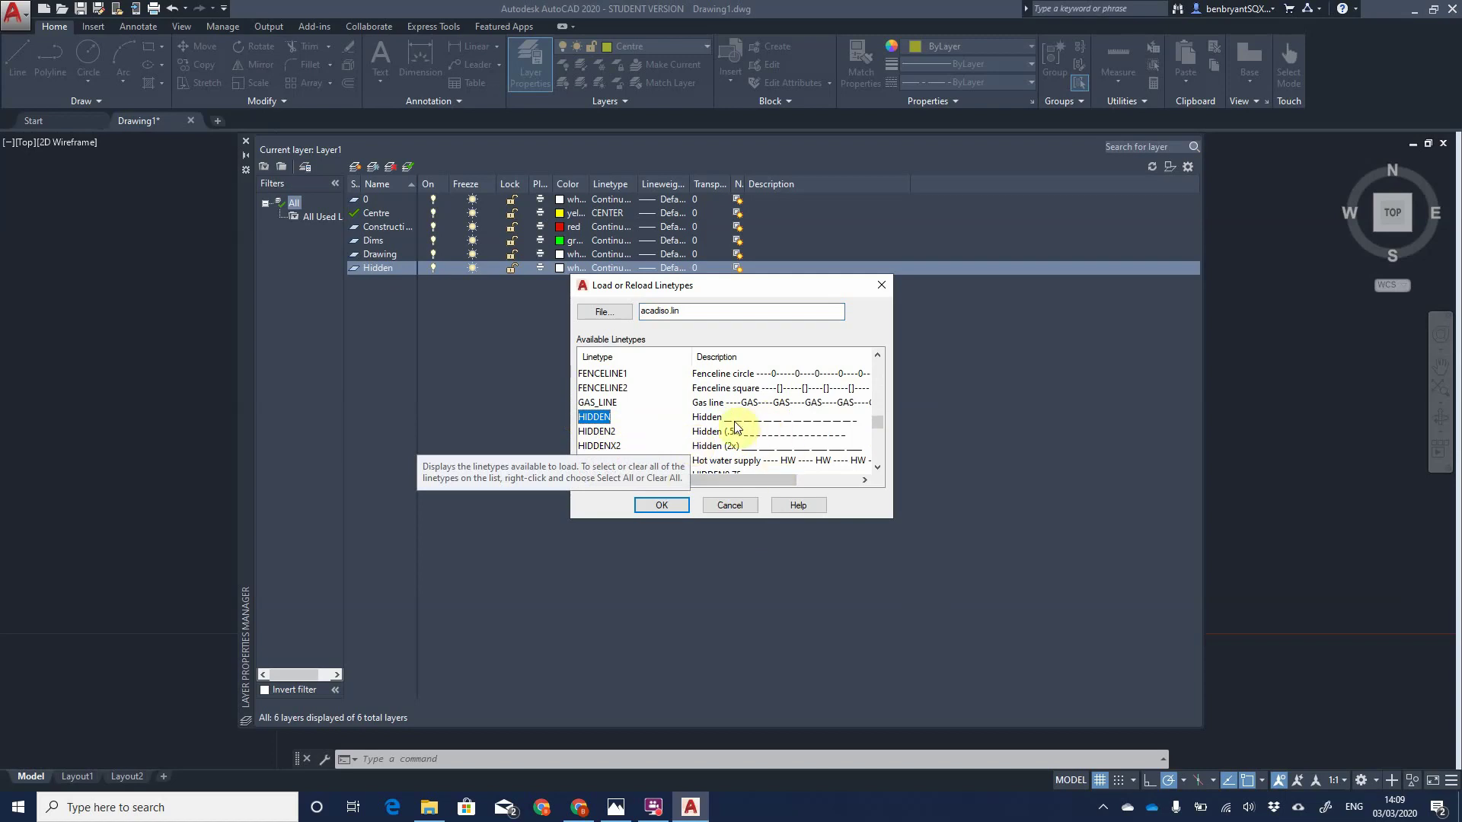
pyautogui.click(667, 506)
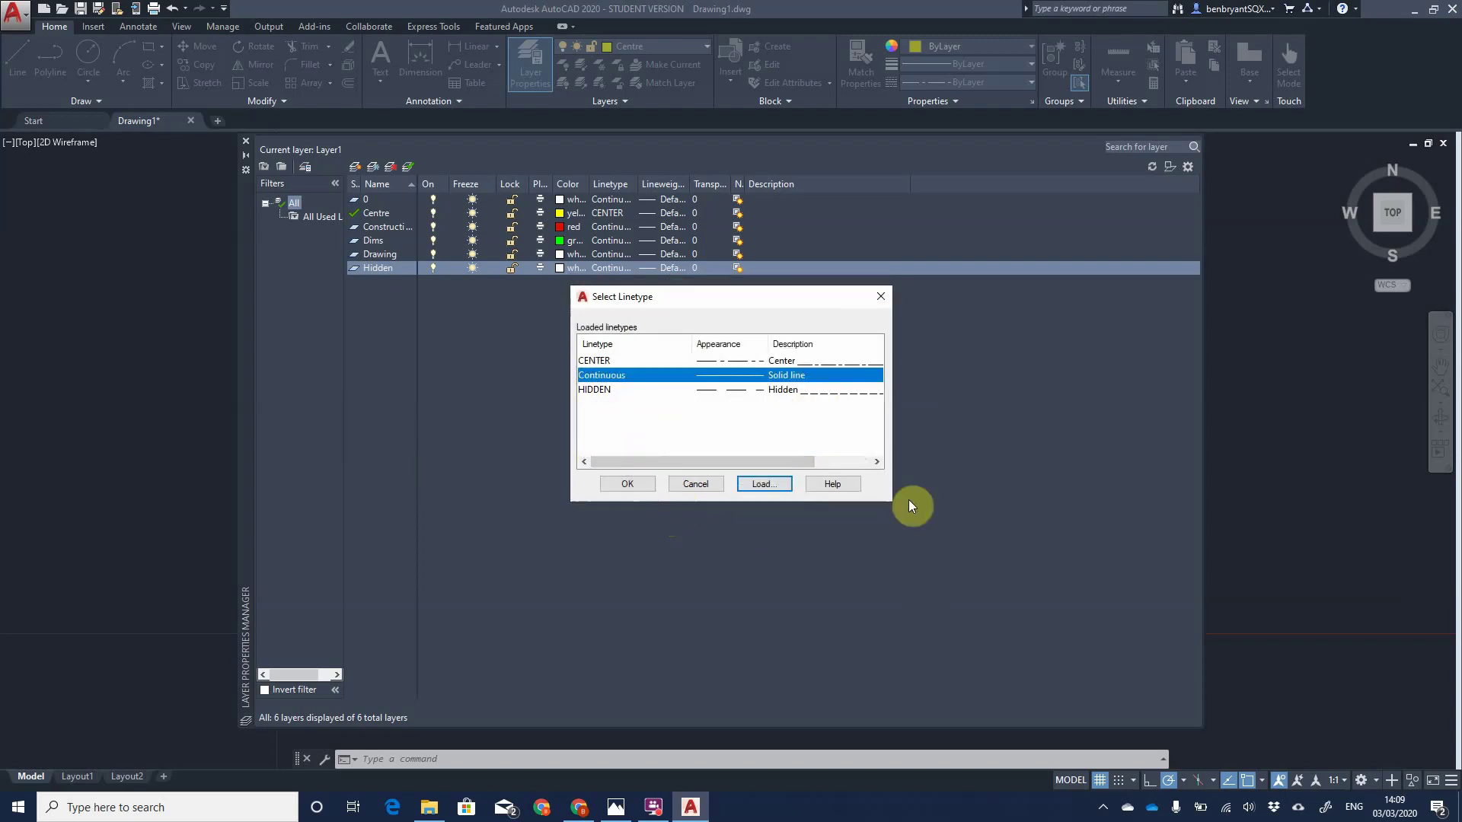
pyautogui.click(594, 390)
pyautogui.click(627, 485)
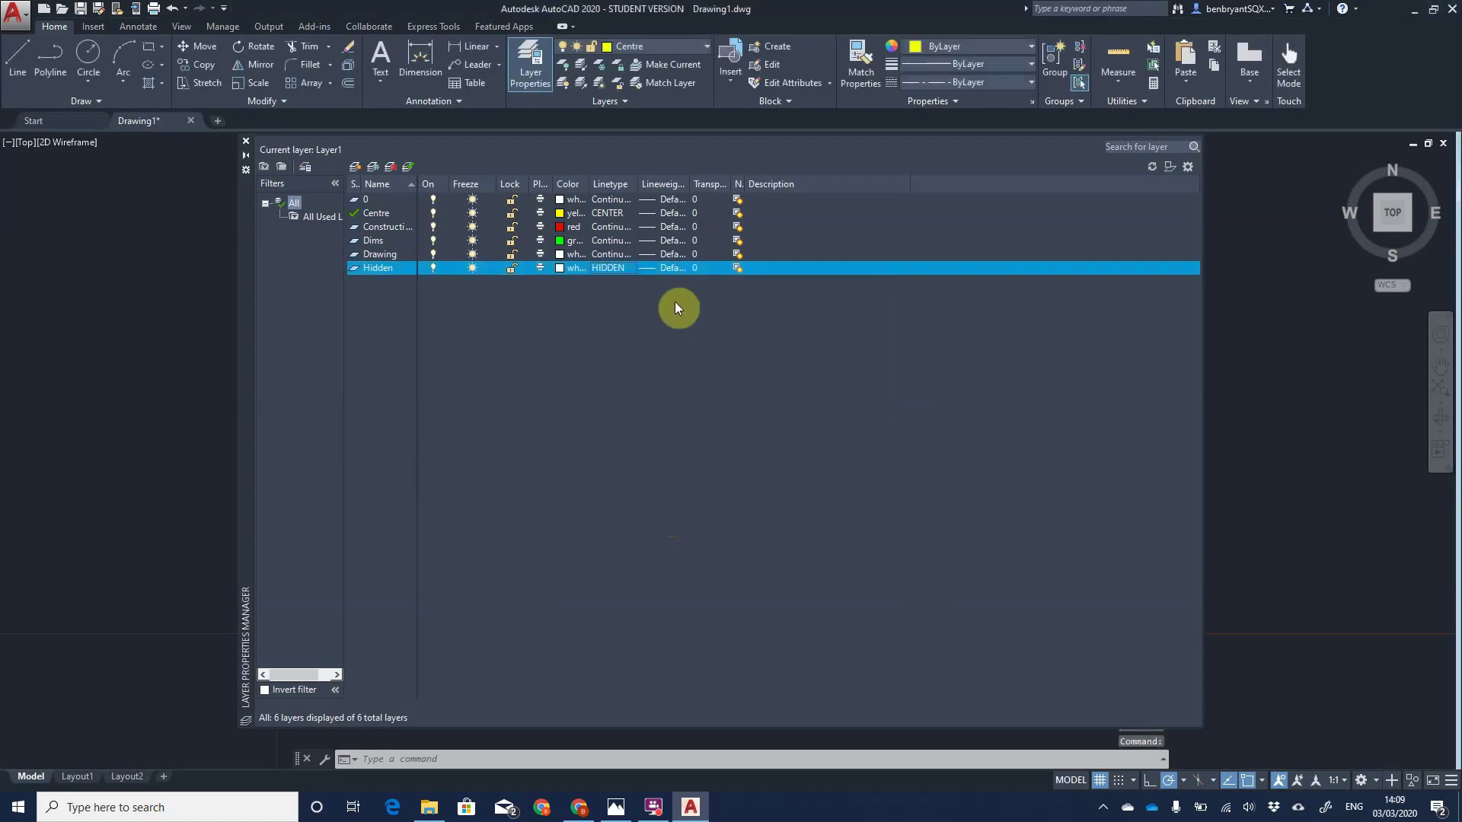
# Step: Set the Hidden layer's colour to grey (index color 8)
pyautogui.click(562, 271)
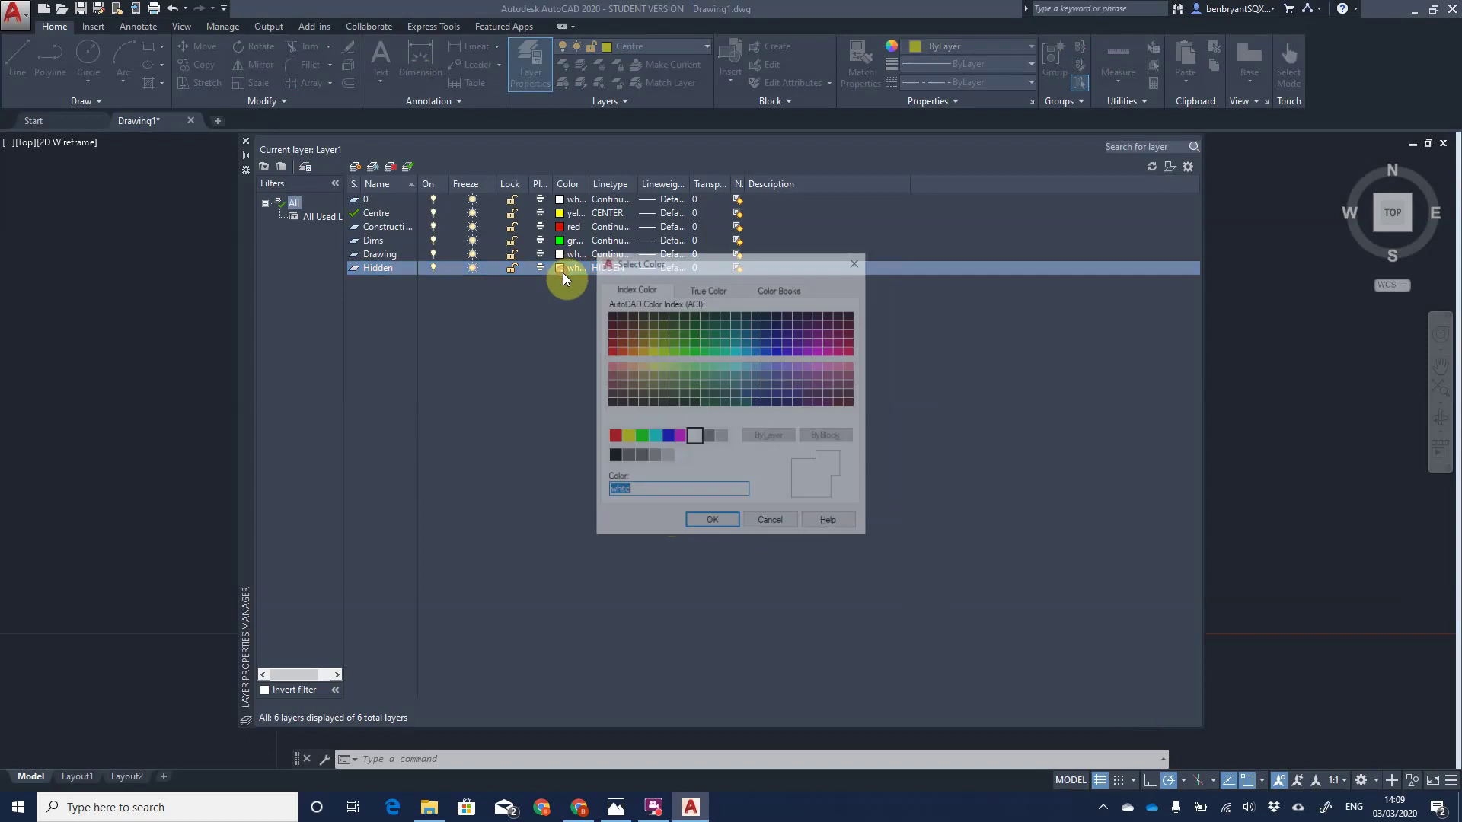
pyautogui.click(707, 438)
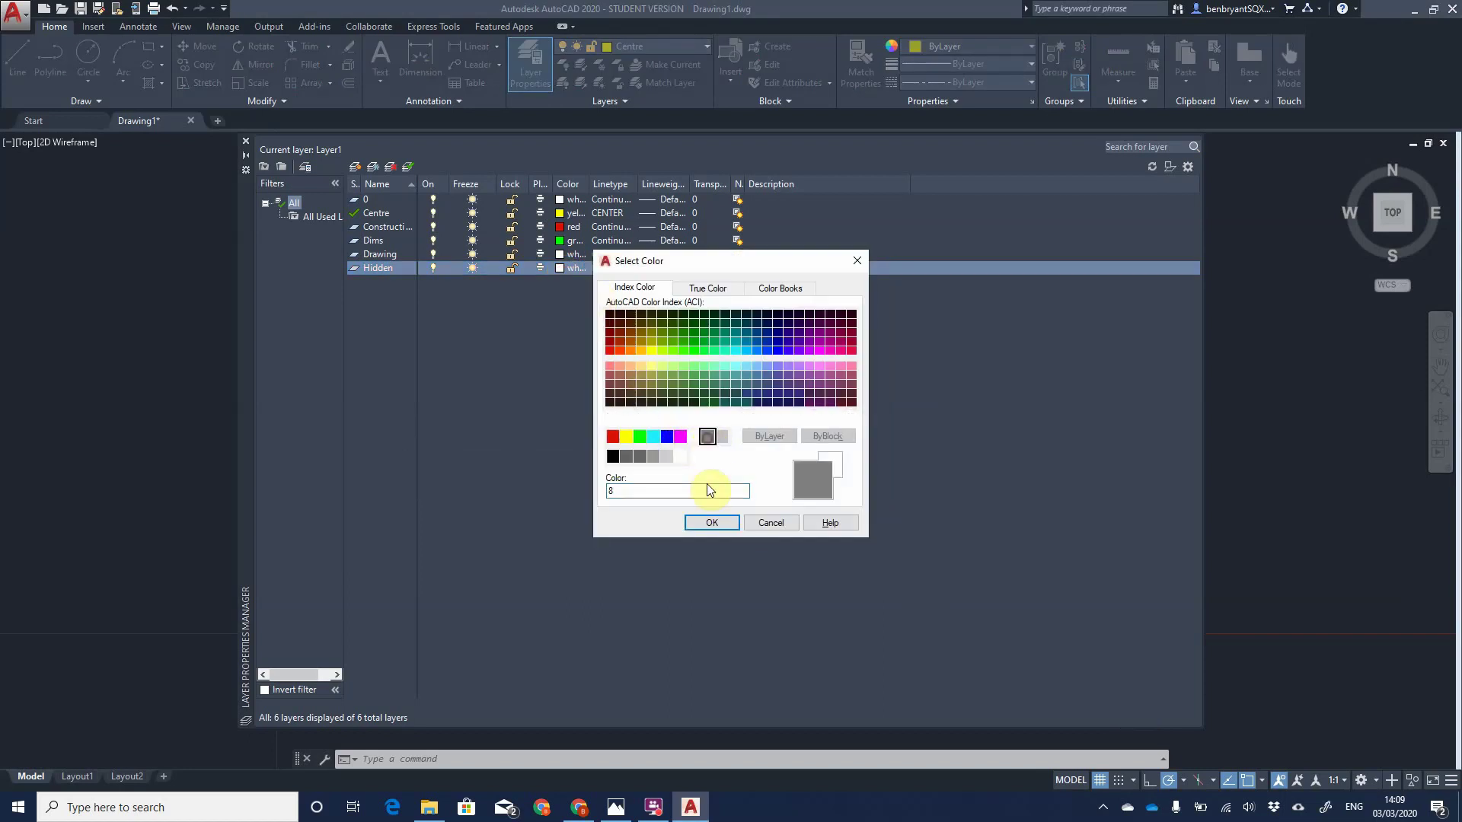
pyautogui.click(712, 524)
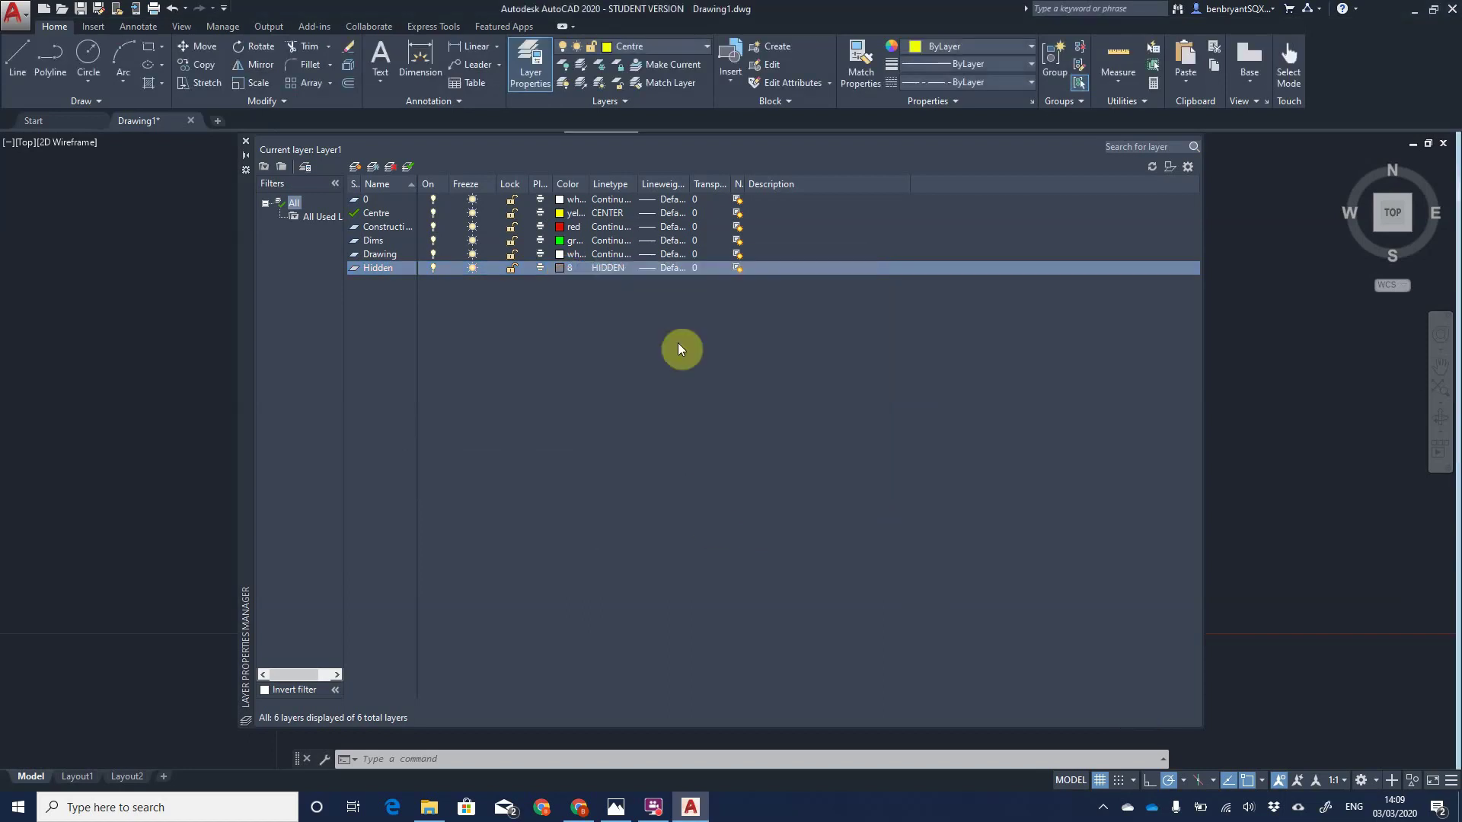
# Step: Look through the lineweights available for layer 0, keep Default and close the Layer Properties Manager
pyautogui.click(664, 204)
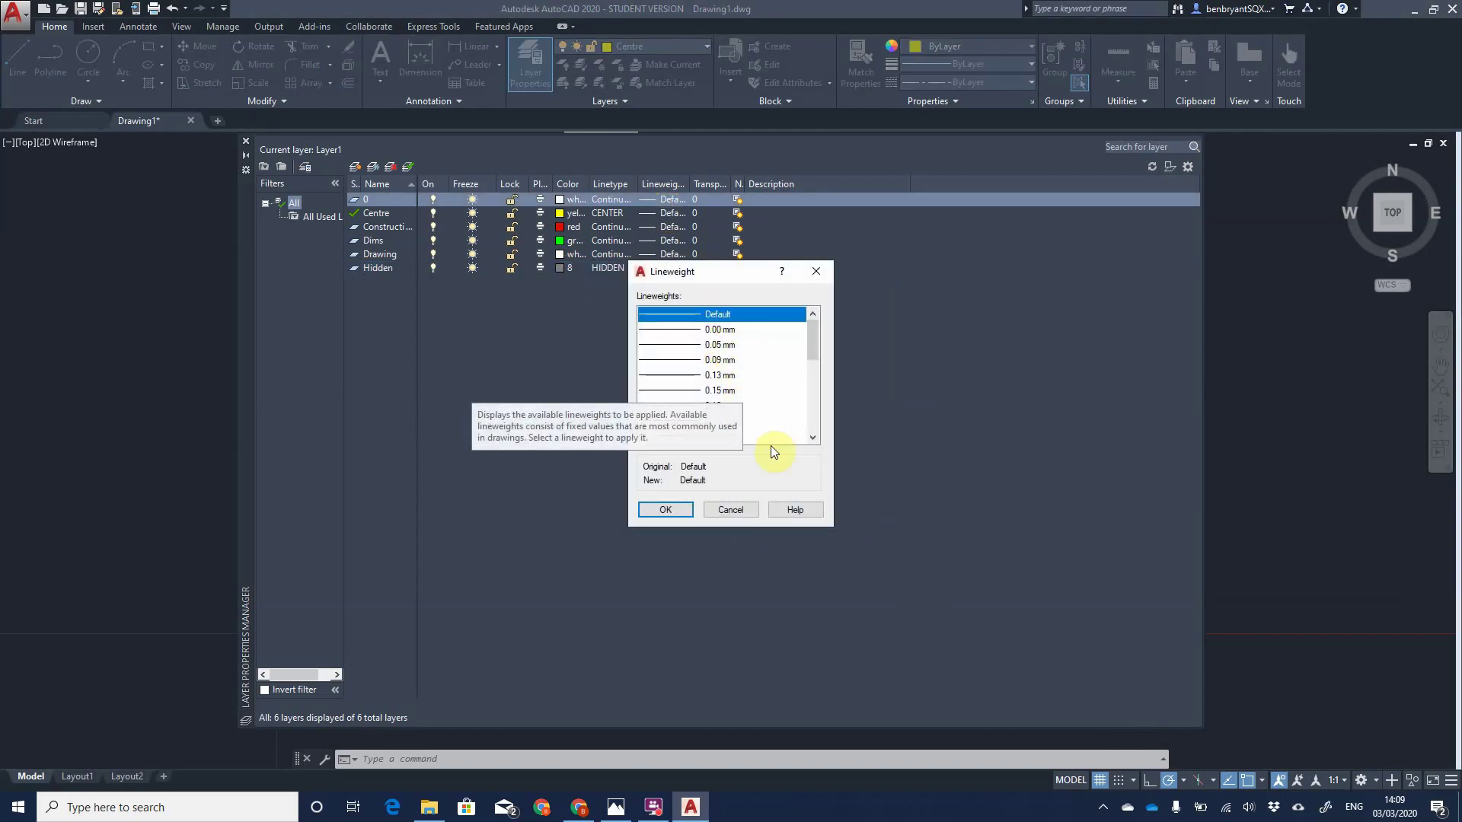
pyautogui.moveTo(812, 345); pyautogui.dragTo(815, 419)
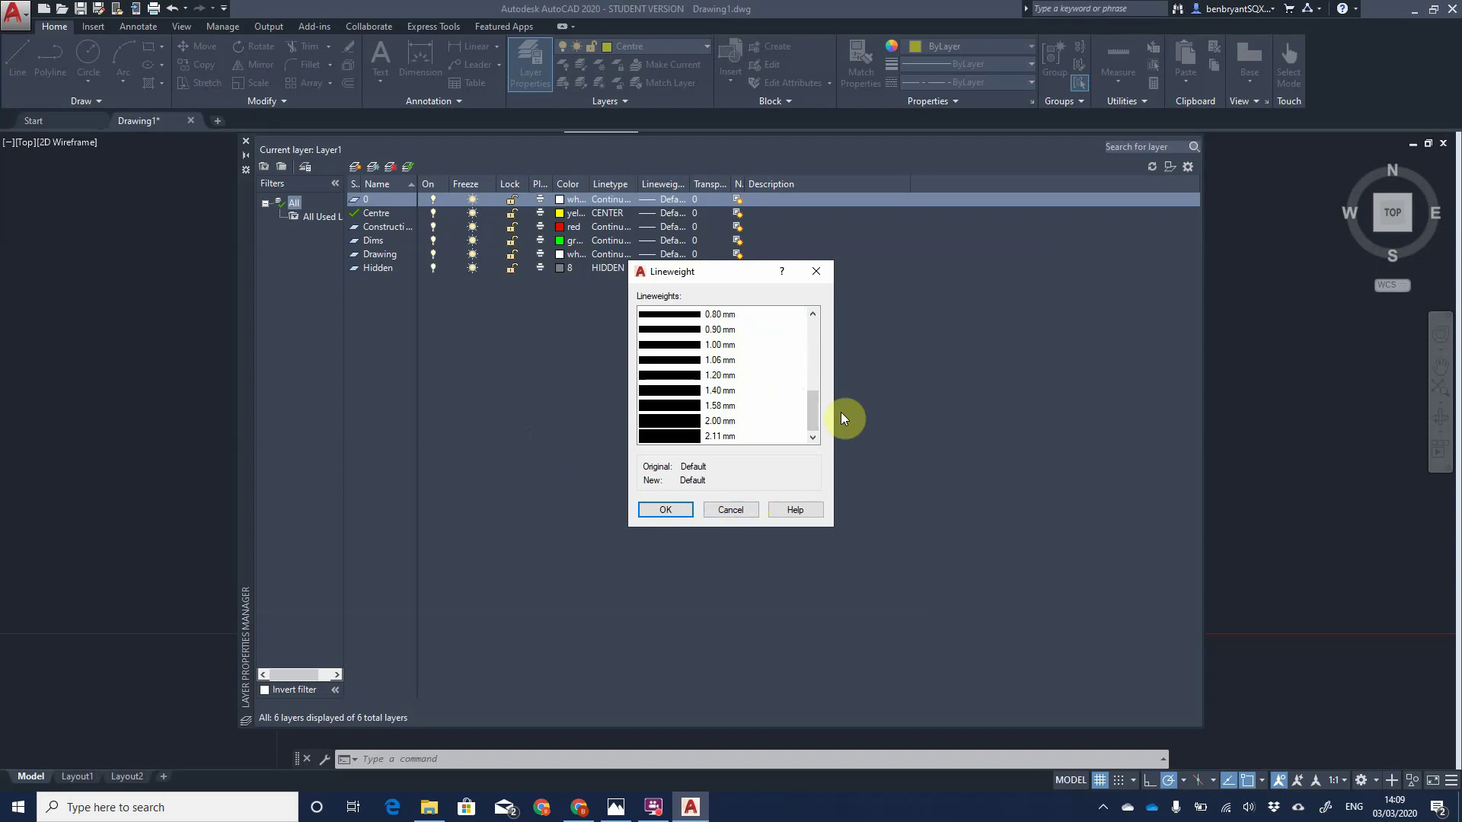
pyautogui.moveTo(812, 410); pyautogui.dragTo(817, 332)
pyautogui.click(666, 509)
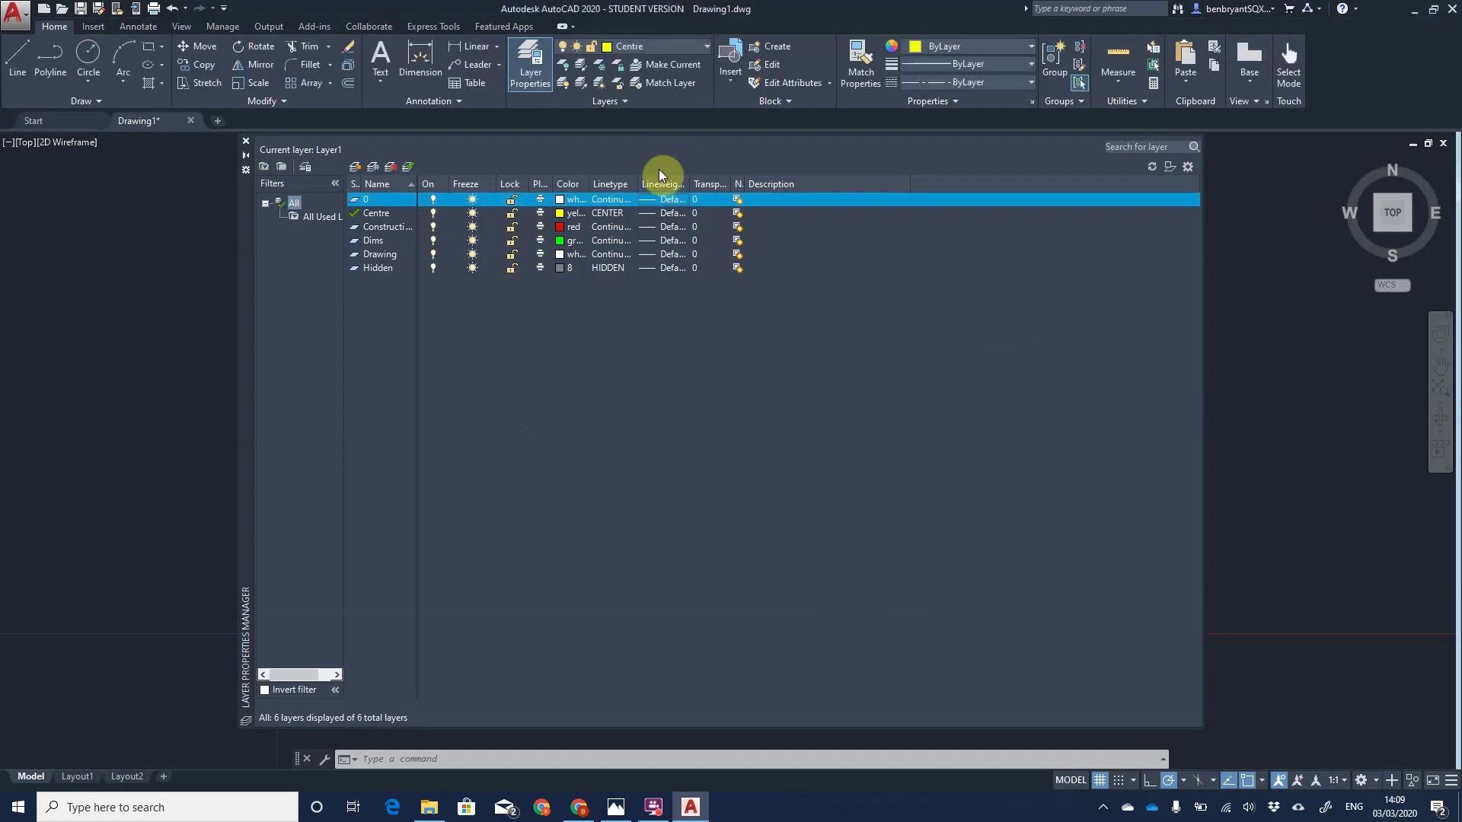
pyautogui.click(245, 142)
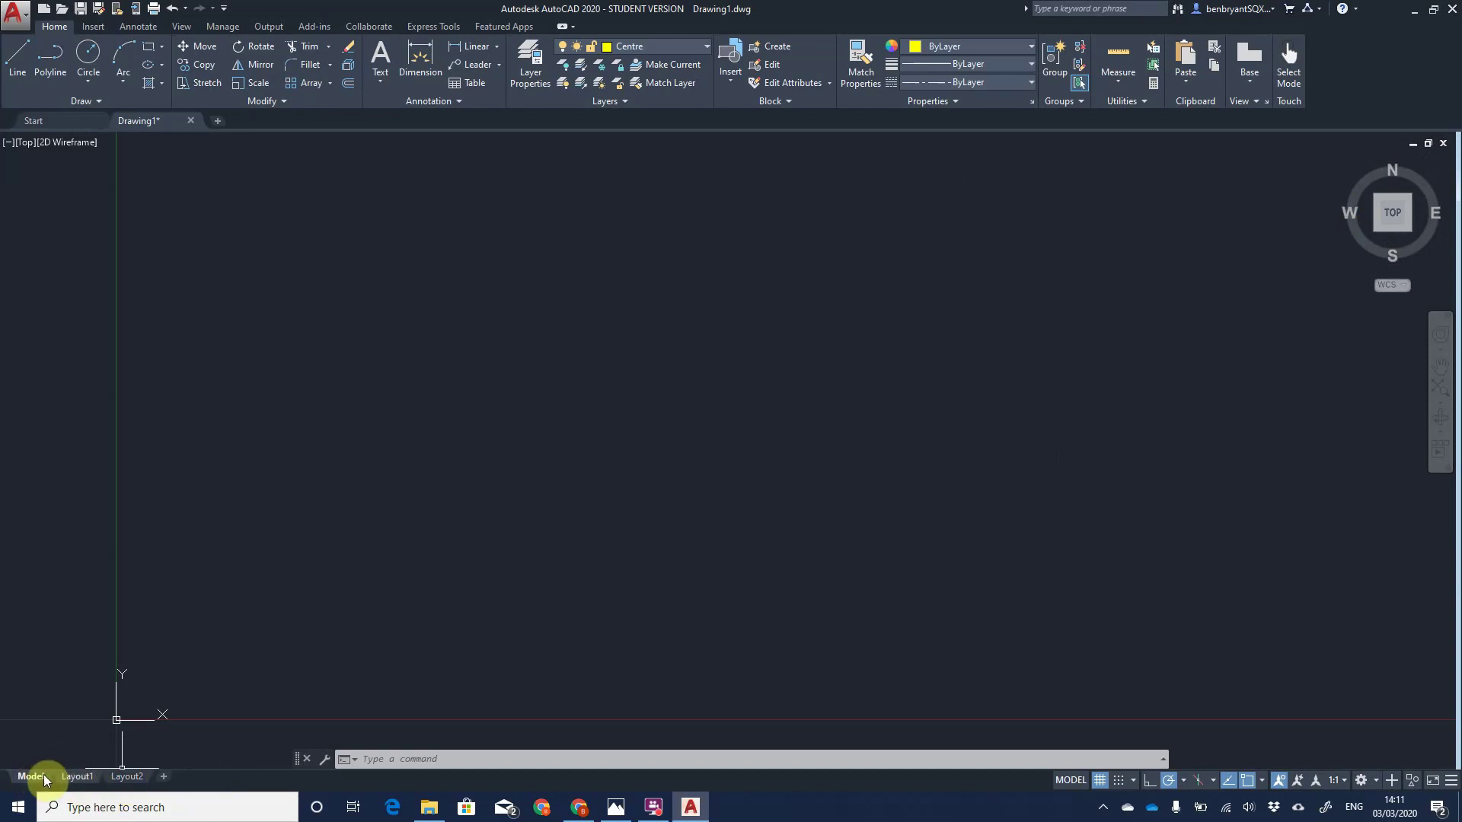
# Step: View the Layout1 and Layout2 sheets and return to model space
pyautogui.click(89, 778)
pyautogui.click(122, 775)
pyautogui.click(86, 775)
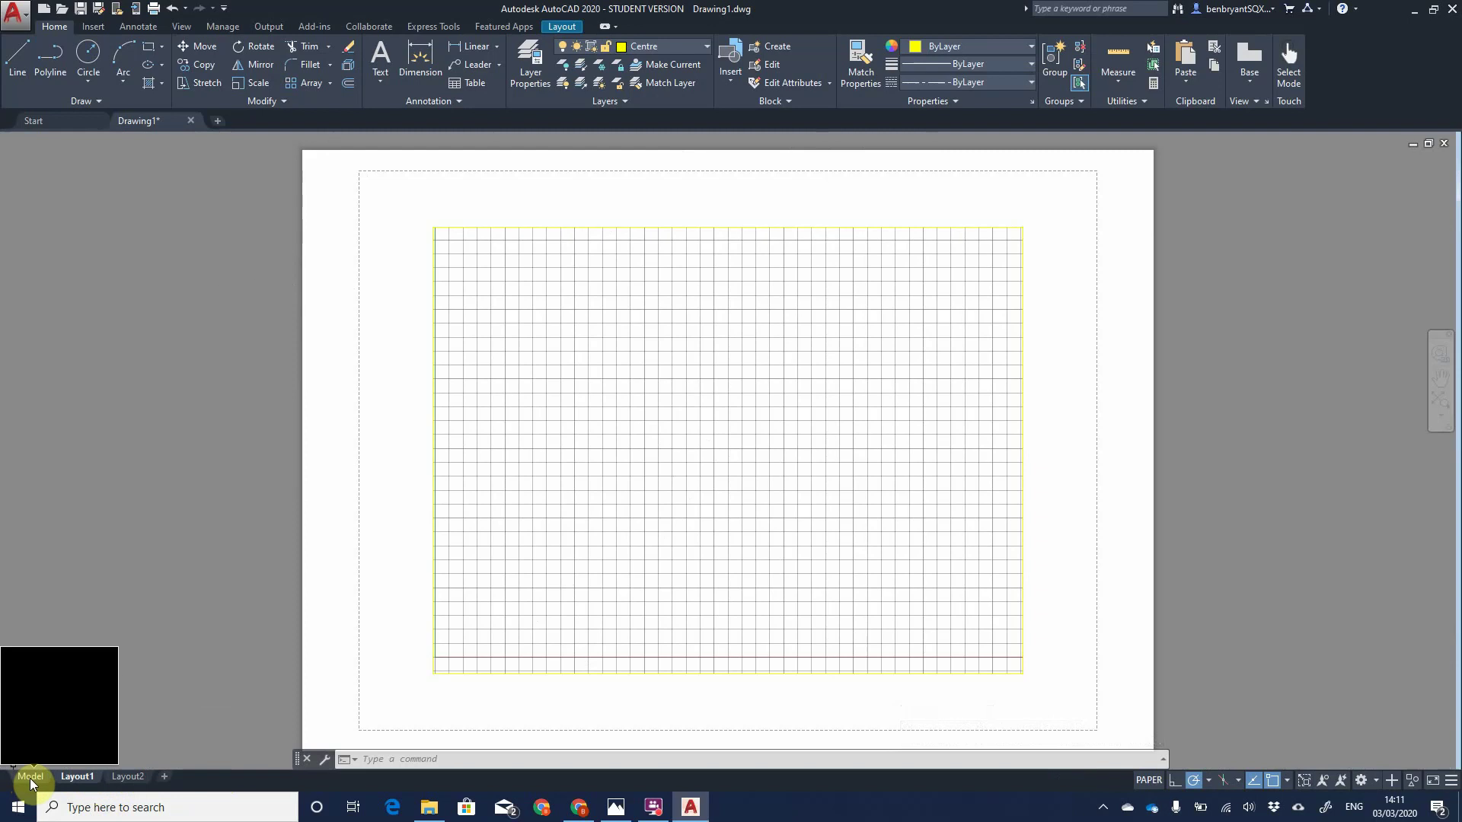
pyautogui.click(126, 776)
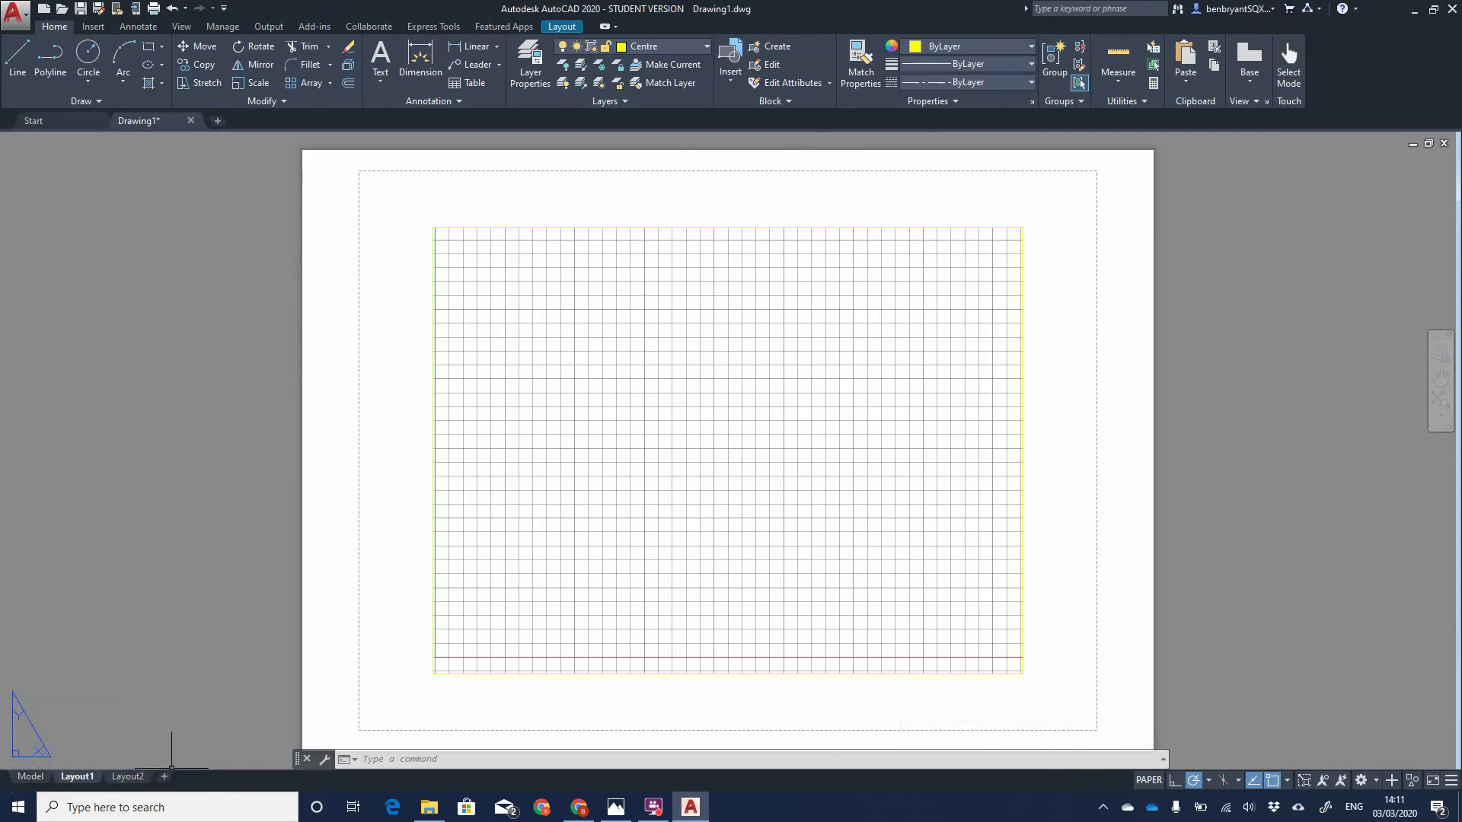
pyautogui.click(31, 776)
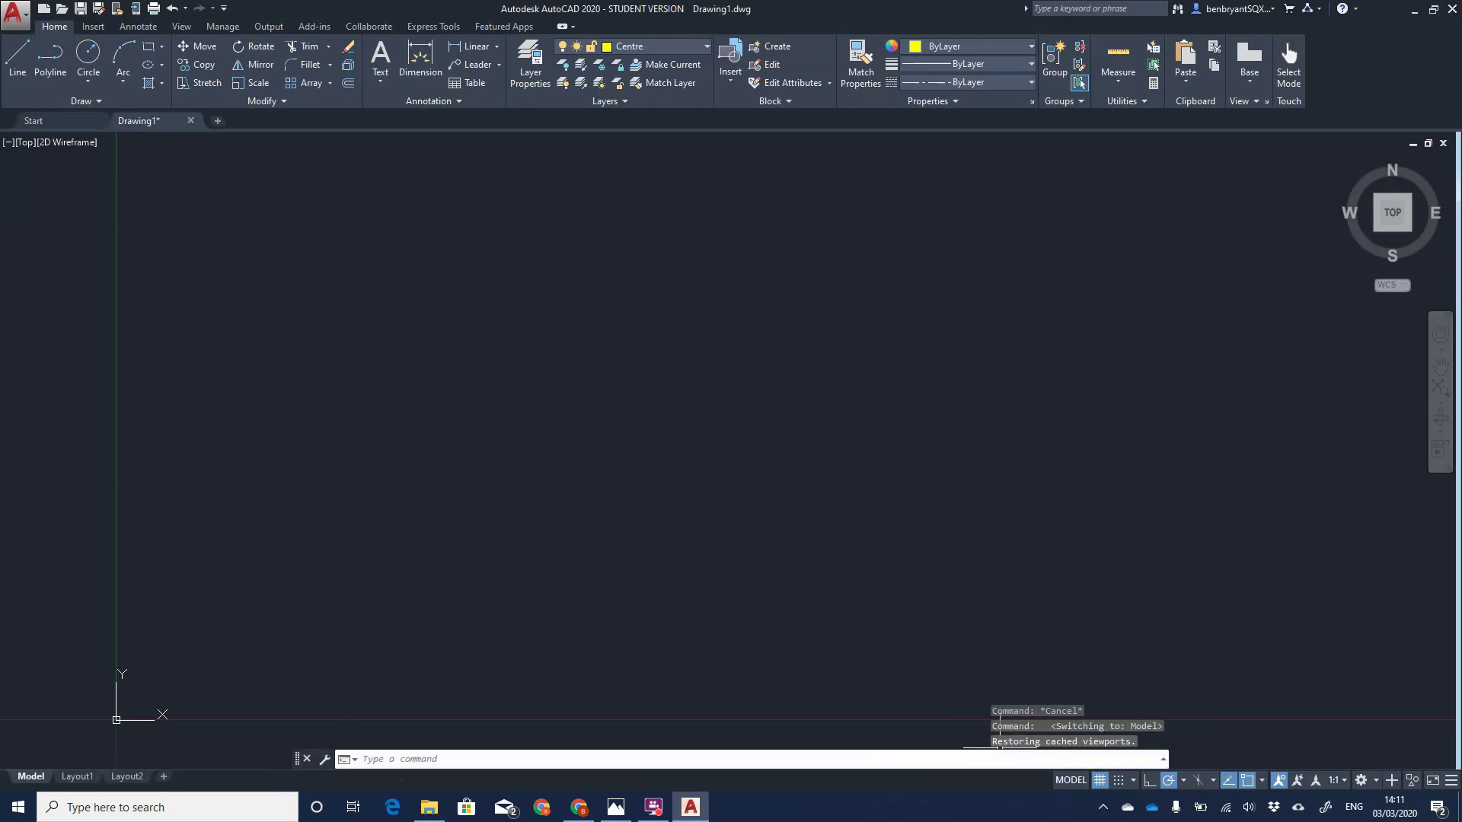
# Step: Expand the command history to review the recent commands and collapse it again
pyautogui.click(1162, 760)
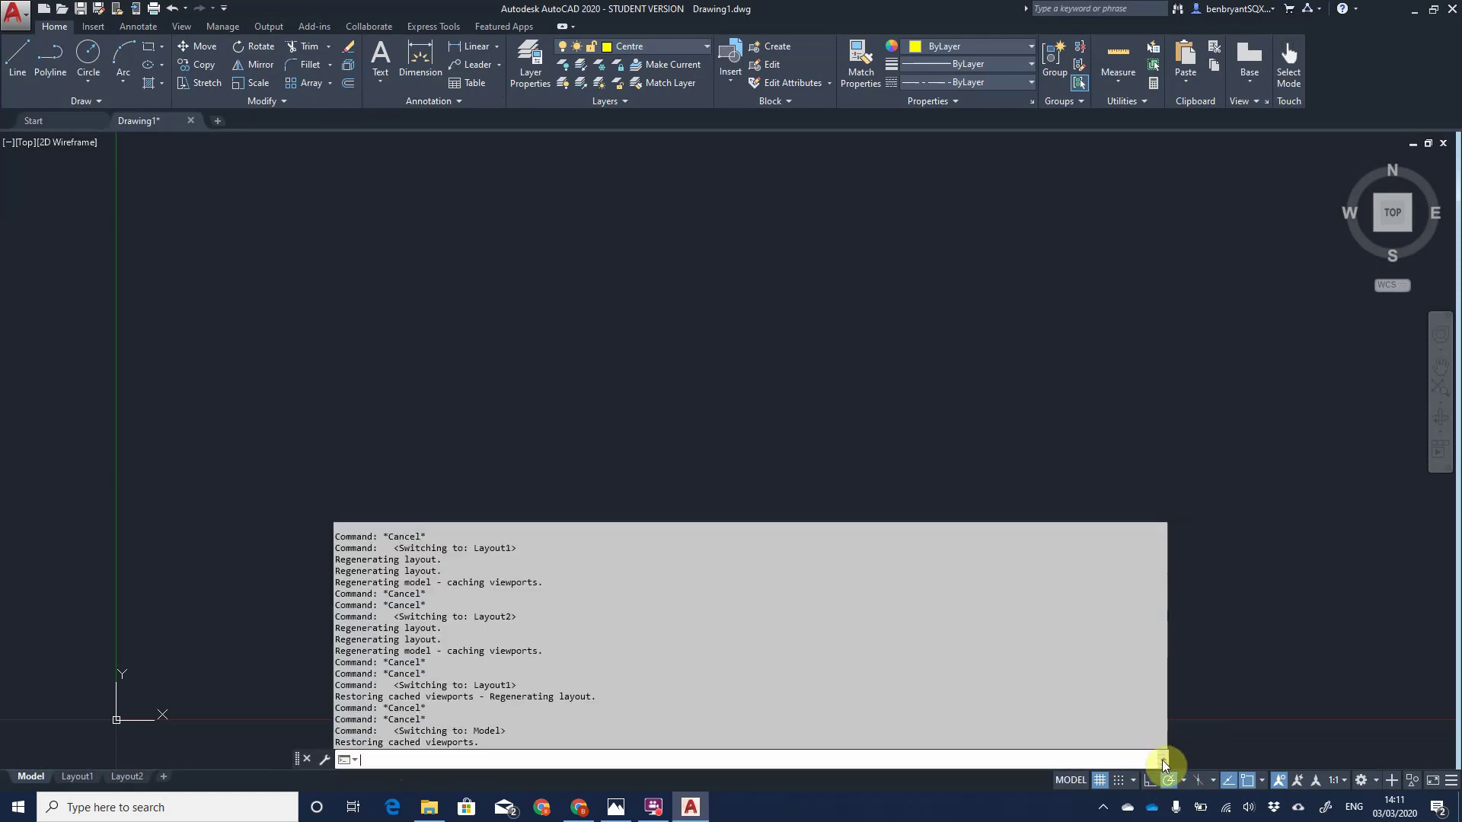
pyautogui.click(1162, 760)
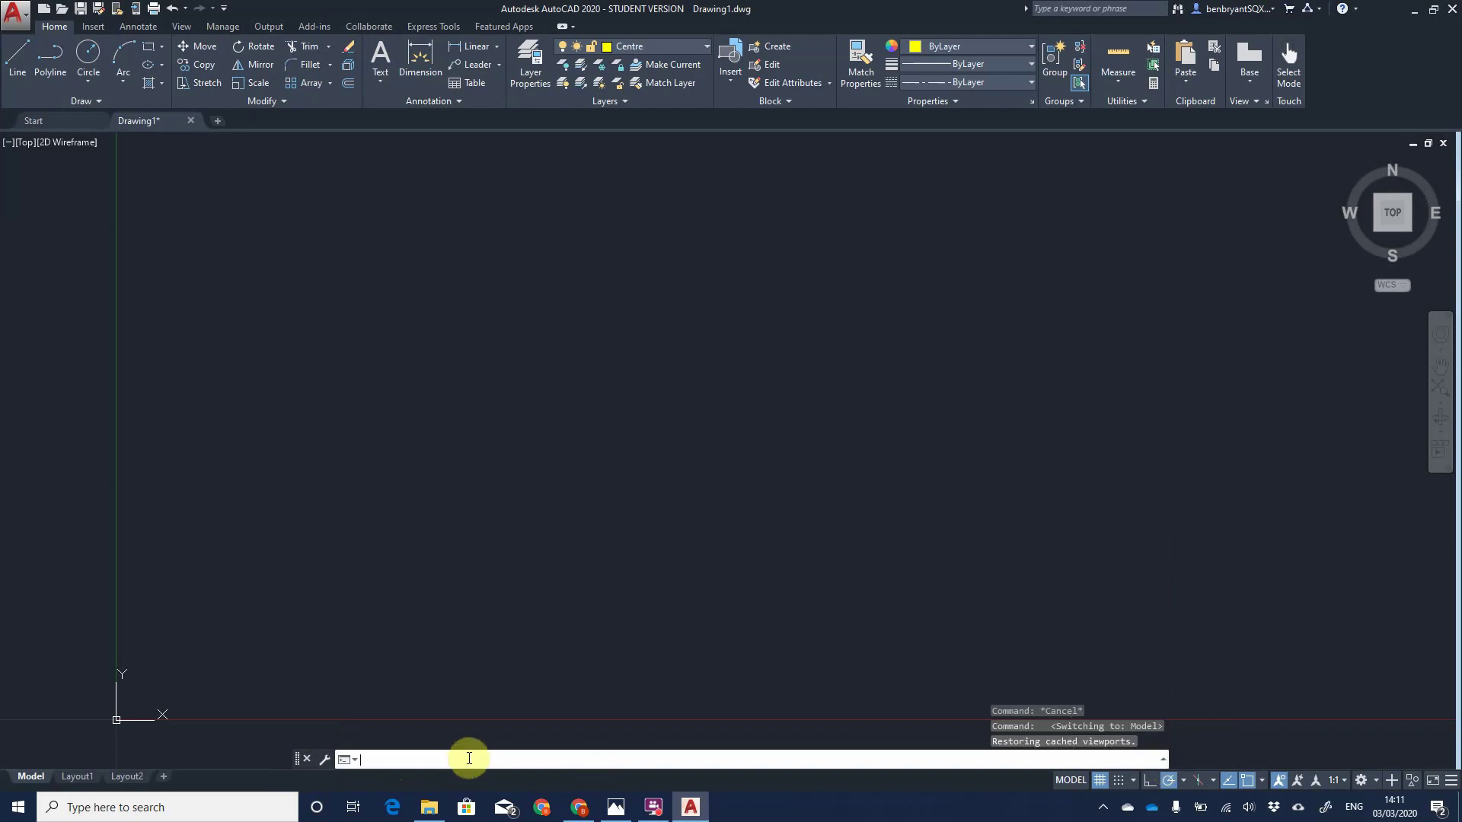
# Step: Switch to paper space on Layout1, activate model space inside its viewport and return to the Model view
pyautogui.click(1063, 783)
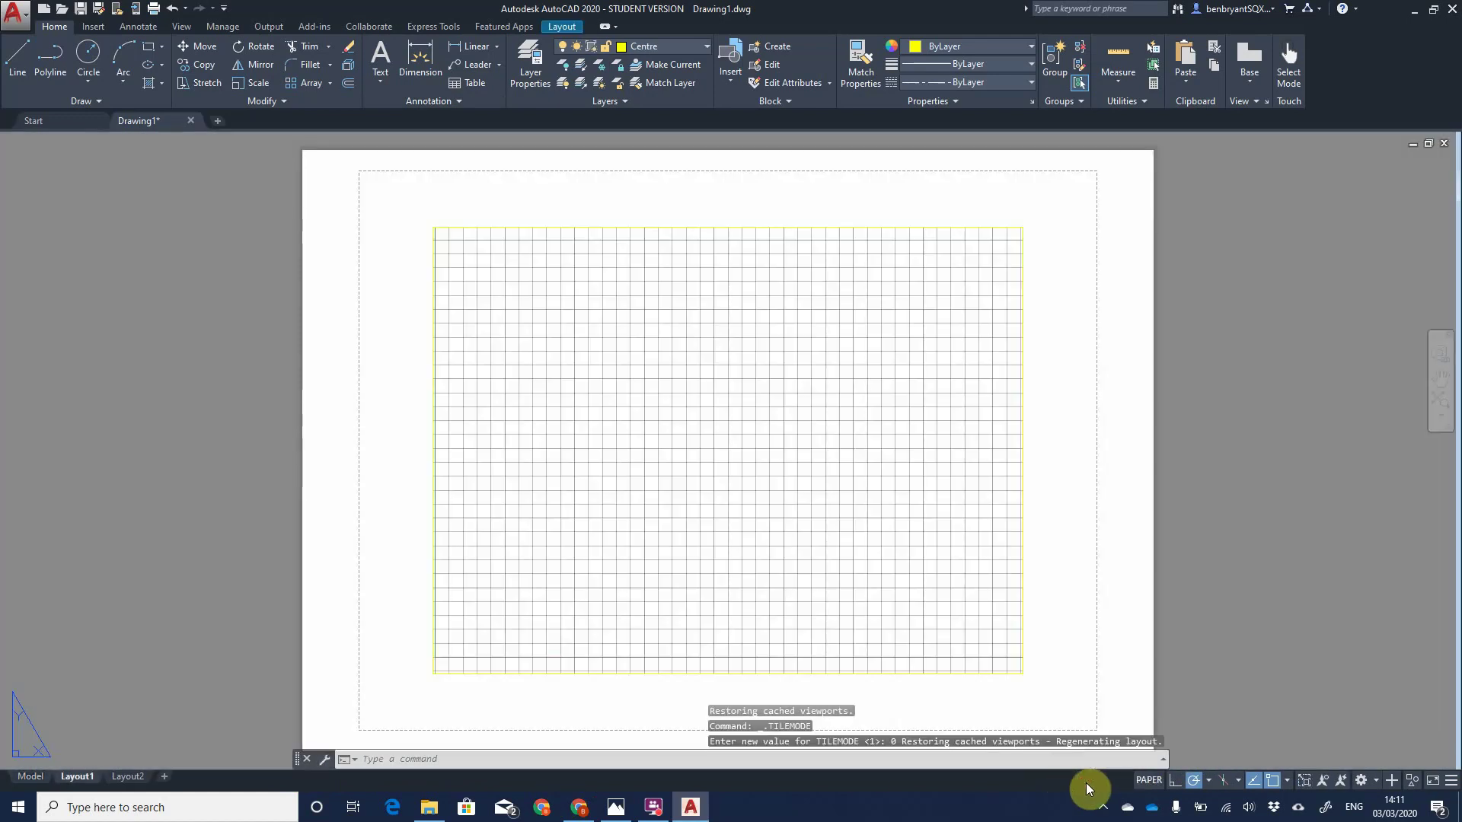
pyautogui.click(1146, 782)
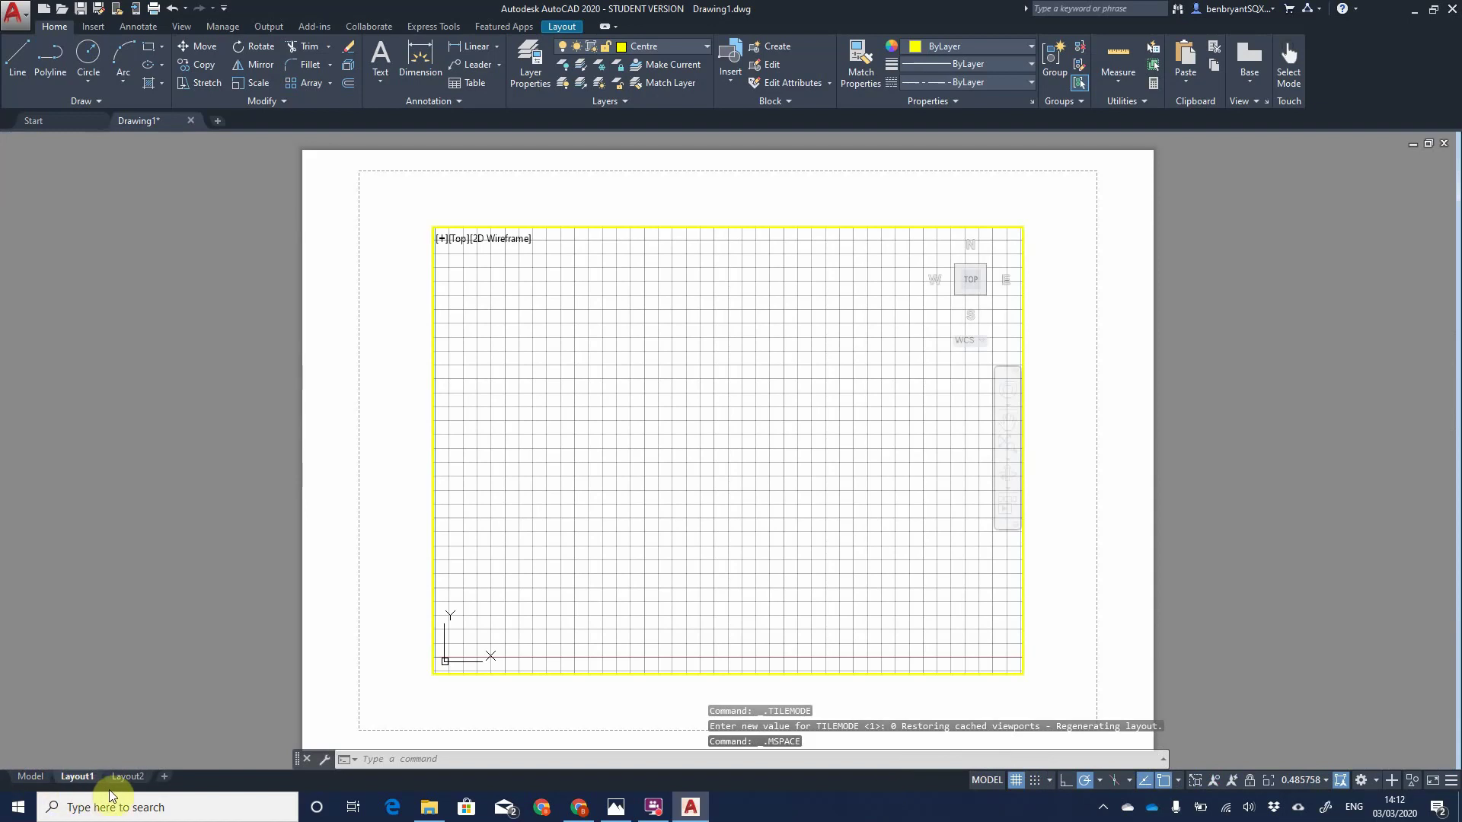
pyautogui.click(29, 780)
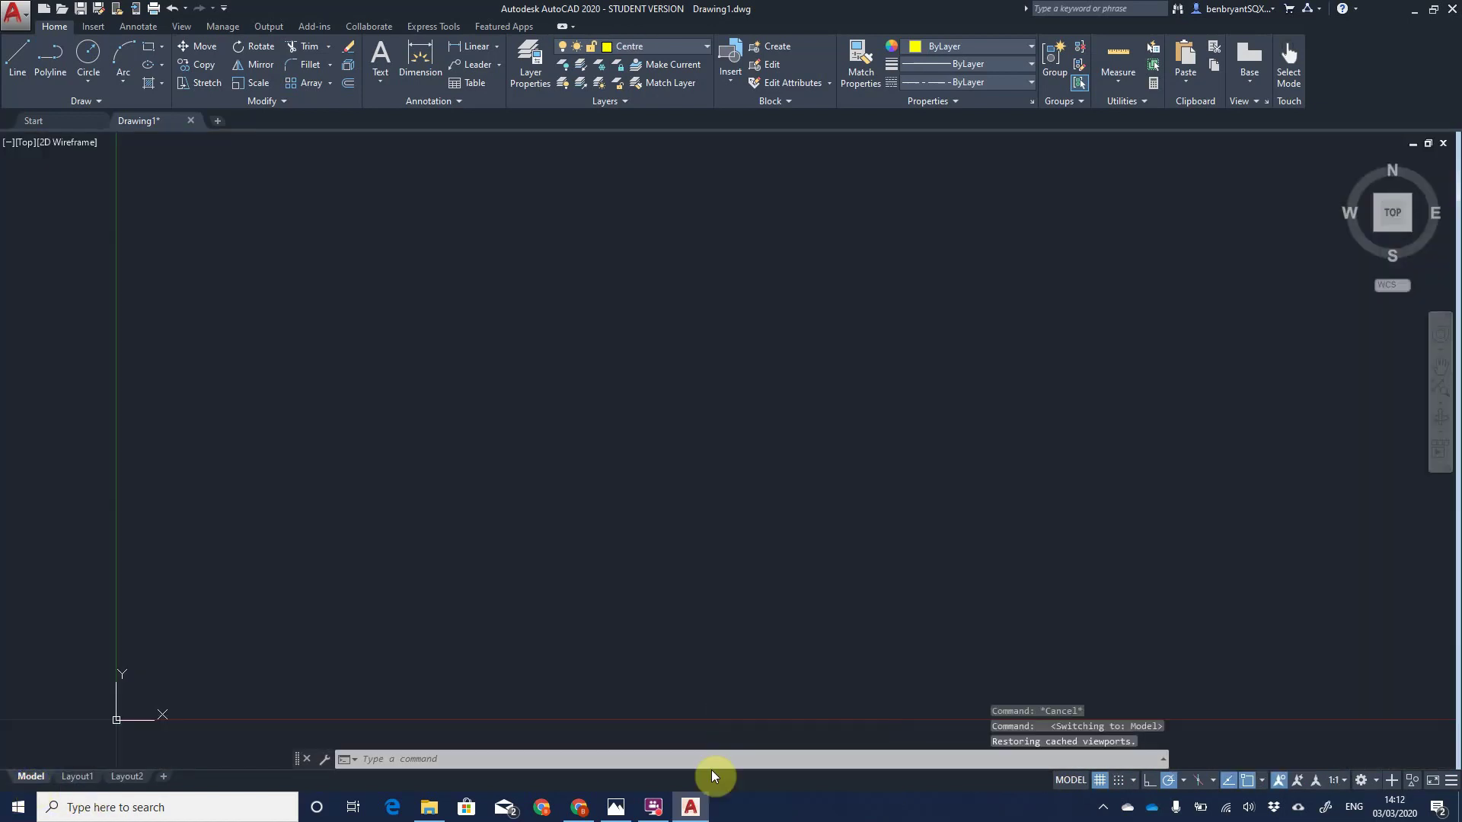
# Step: Toggle the drawing grid off and back on, and view the snap mode options
pyautogui.click(1100, 781)
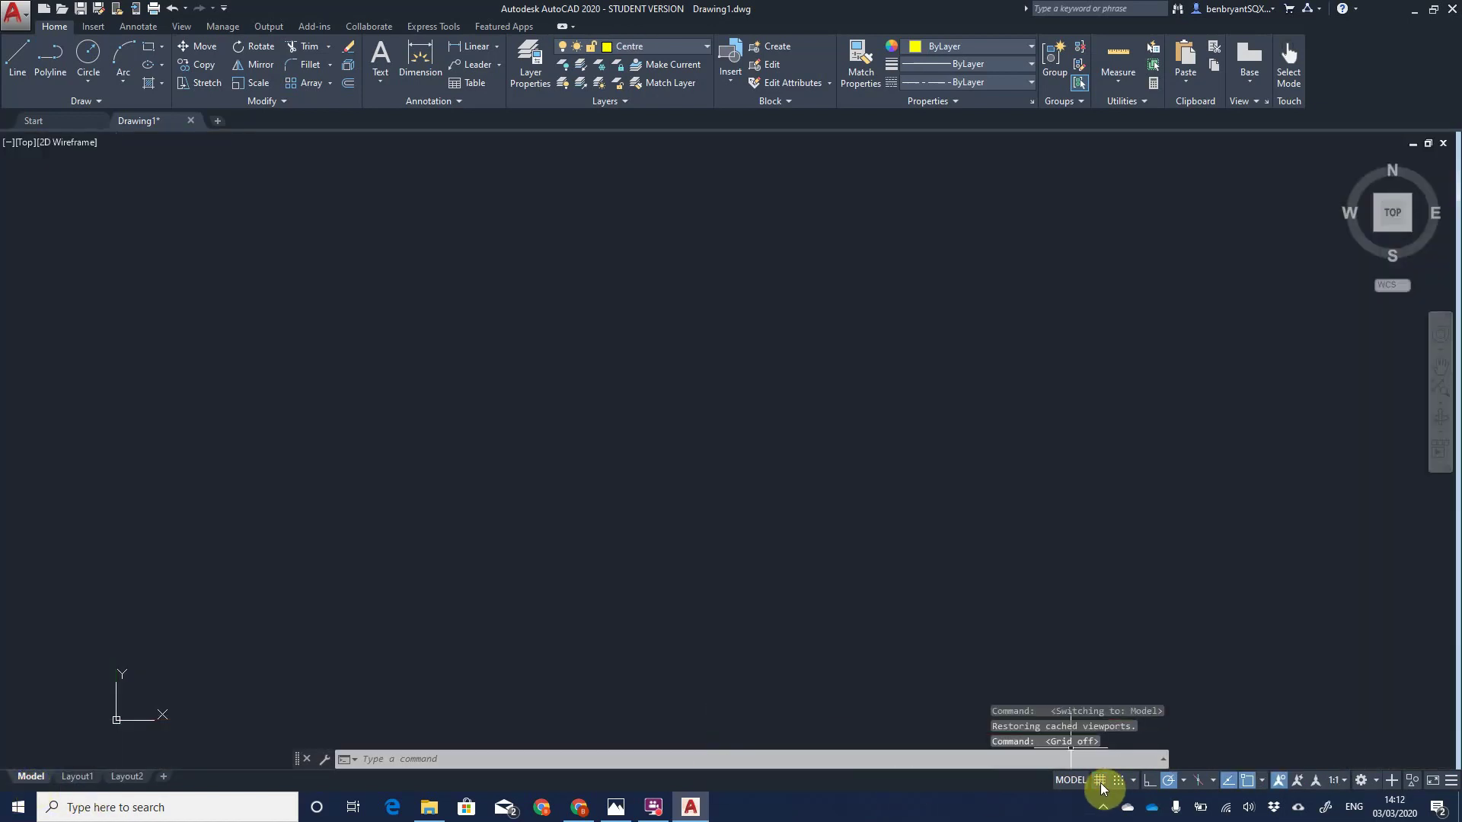
pyautogui.click(1099, 781)
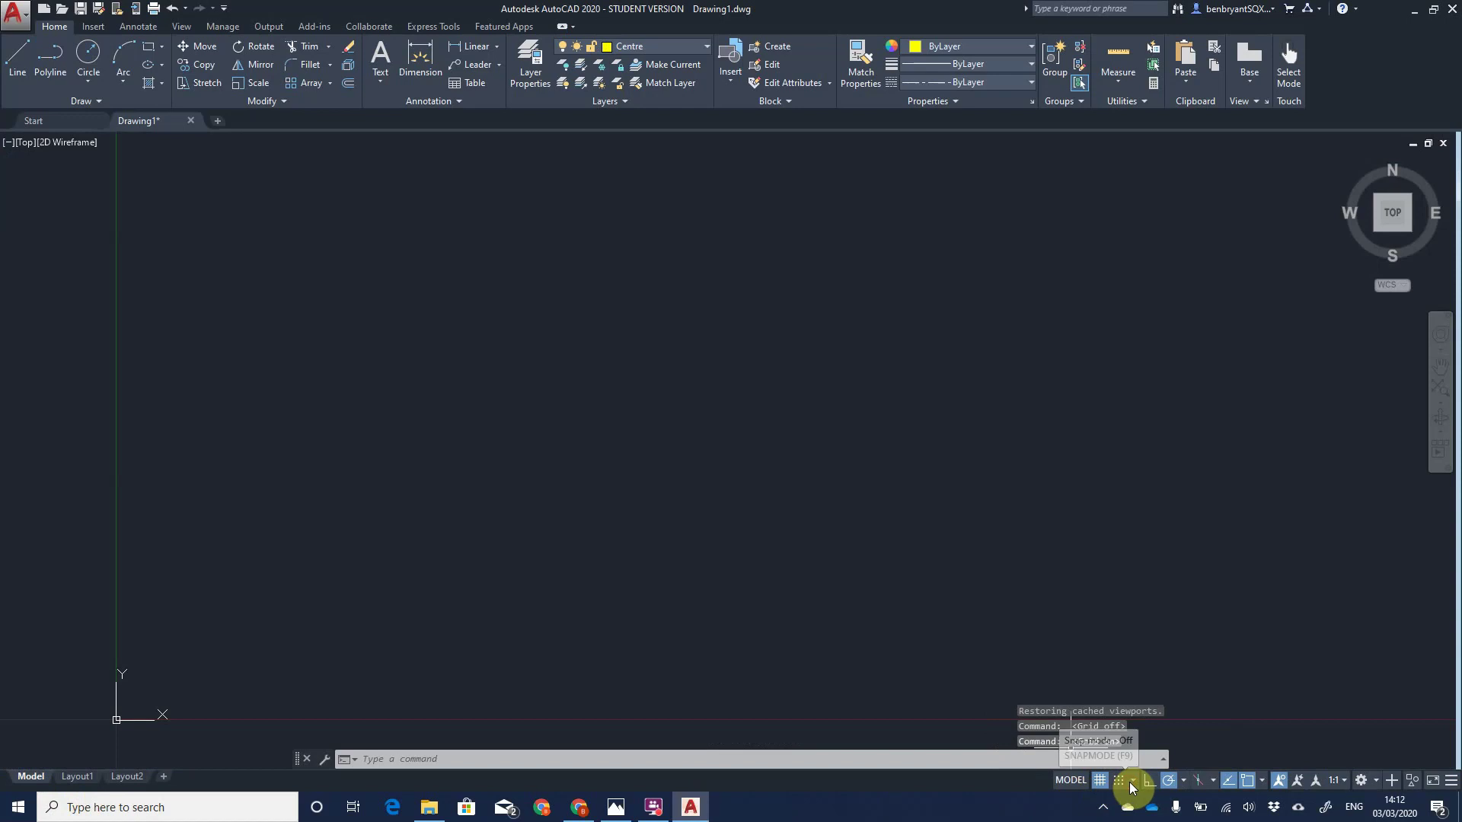
pyautogui.click(1132, 782)
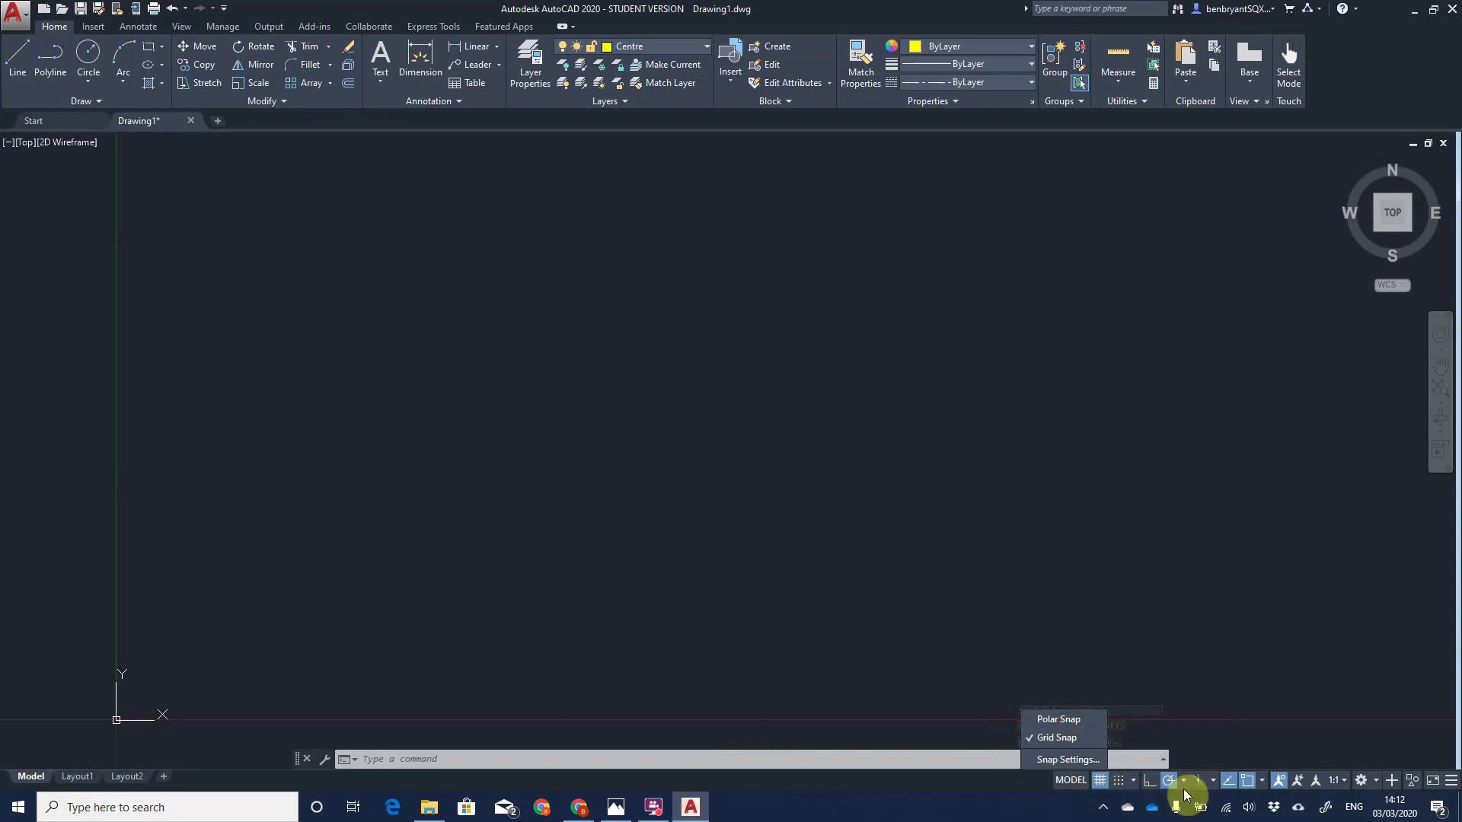
# Step: Turn on Ortho mode to restrict the cursor orthogonally
pyautogui.click(1150, 782)
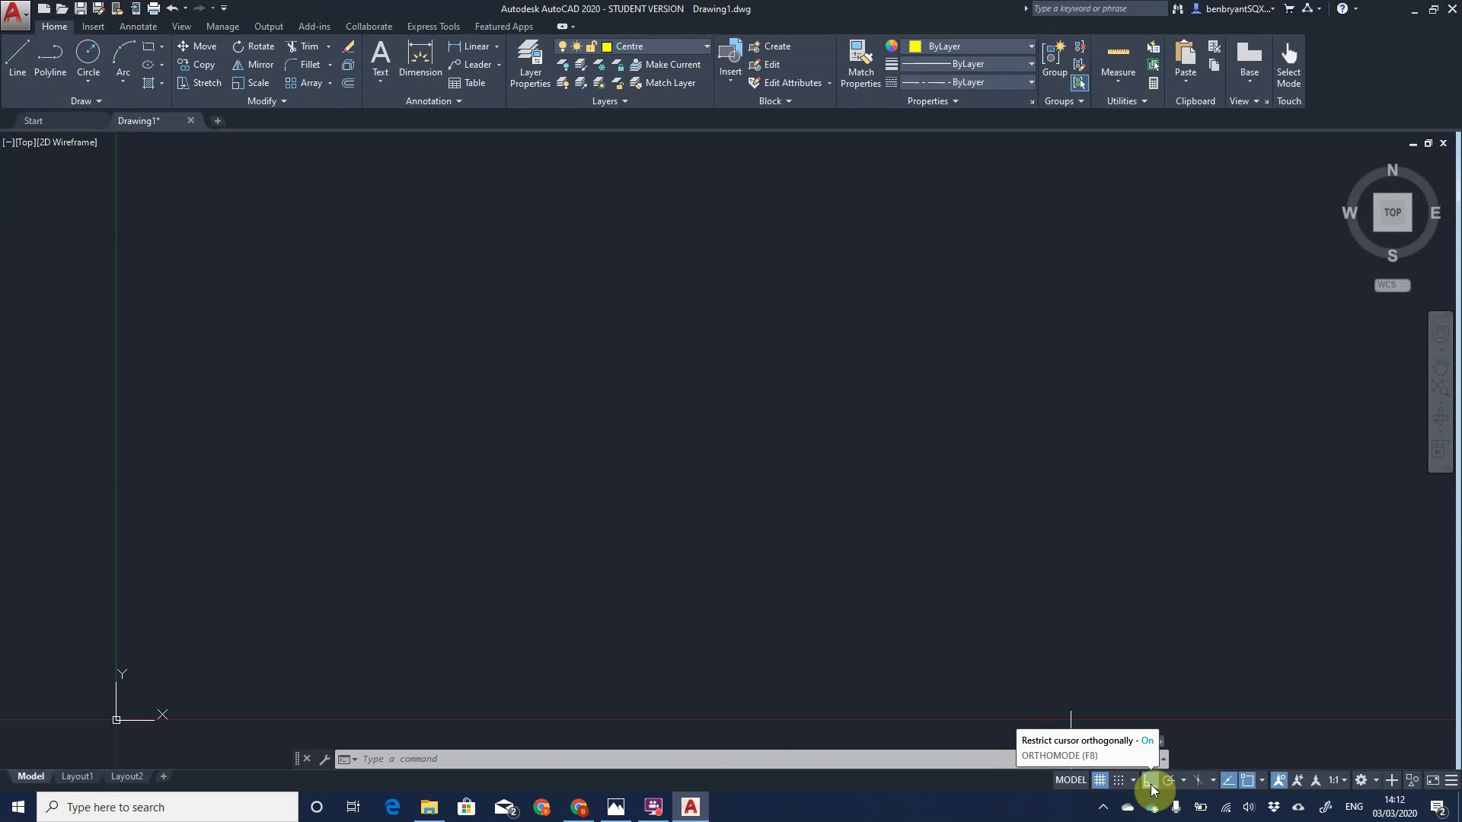
# Step: Turn off Ortho mode, and view the polar tracking angles and the isometric drafting plane options
pyautogui.click(1149, 783)
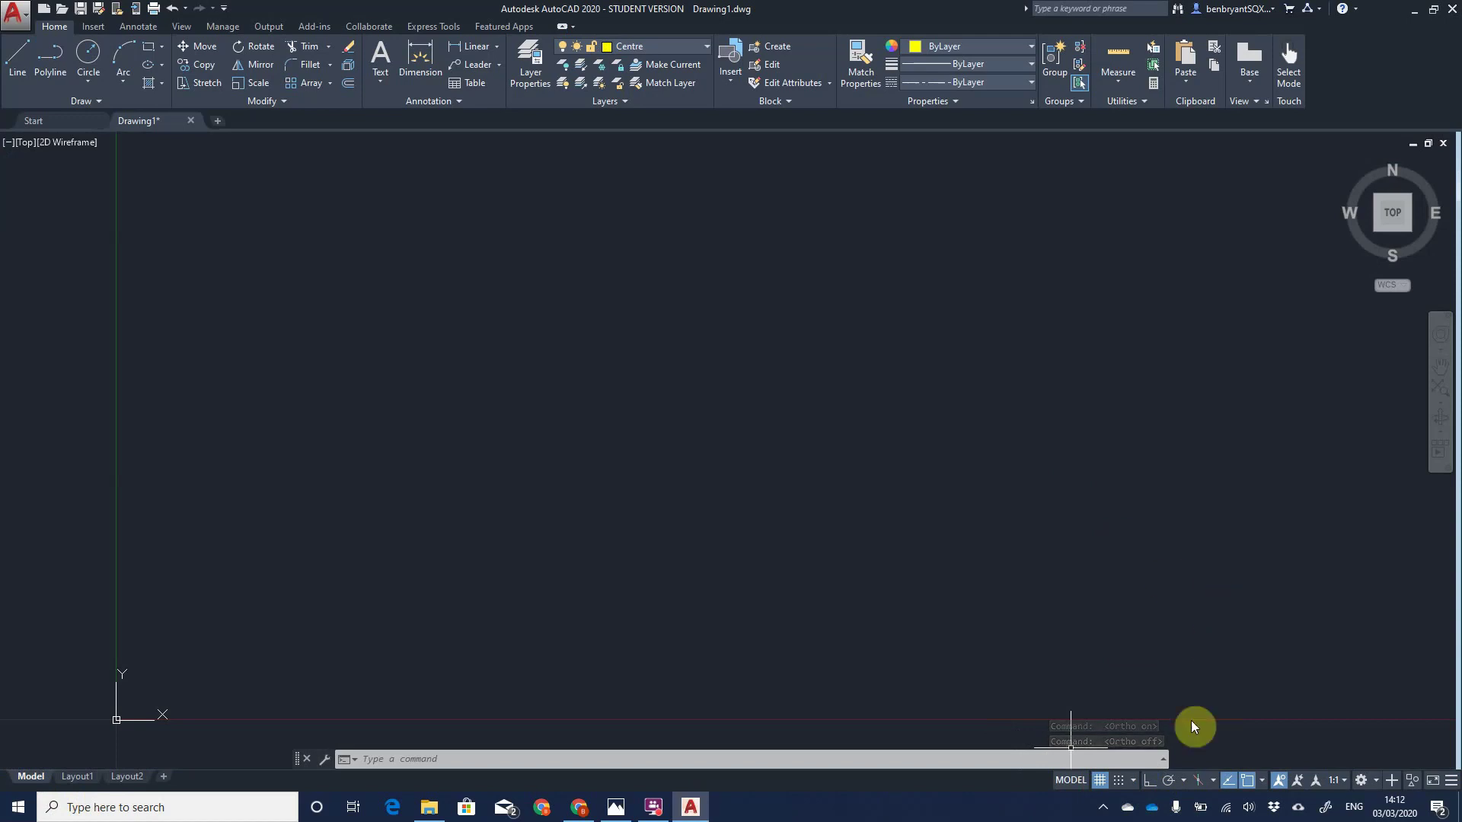
pyautogui.click(1184, 785)
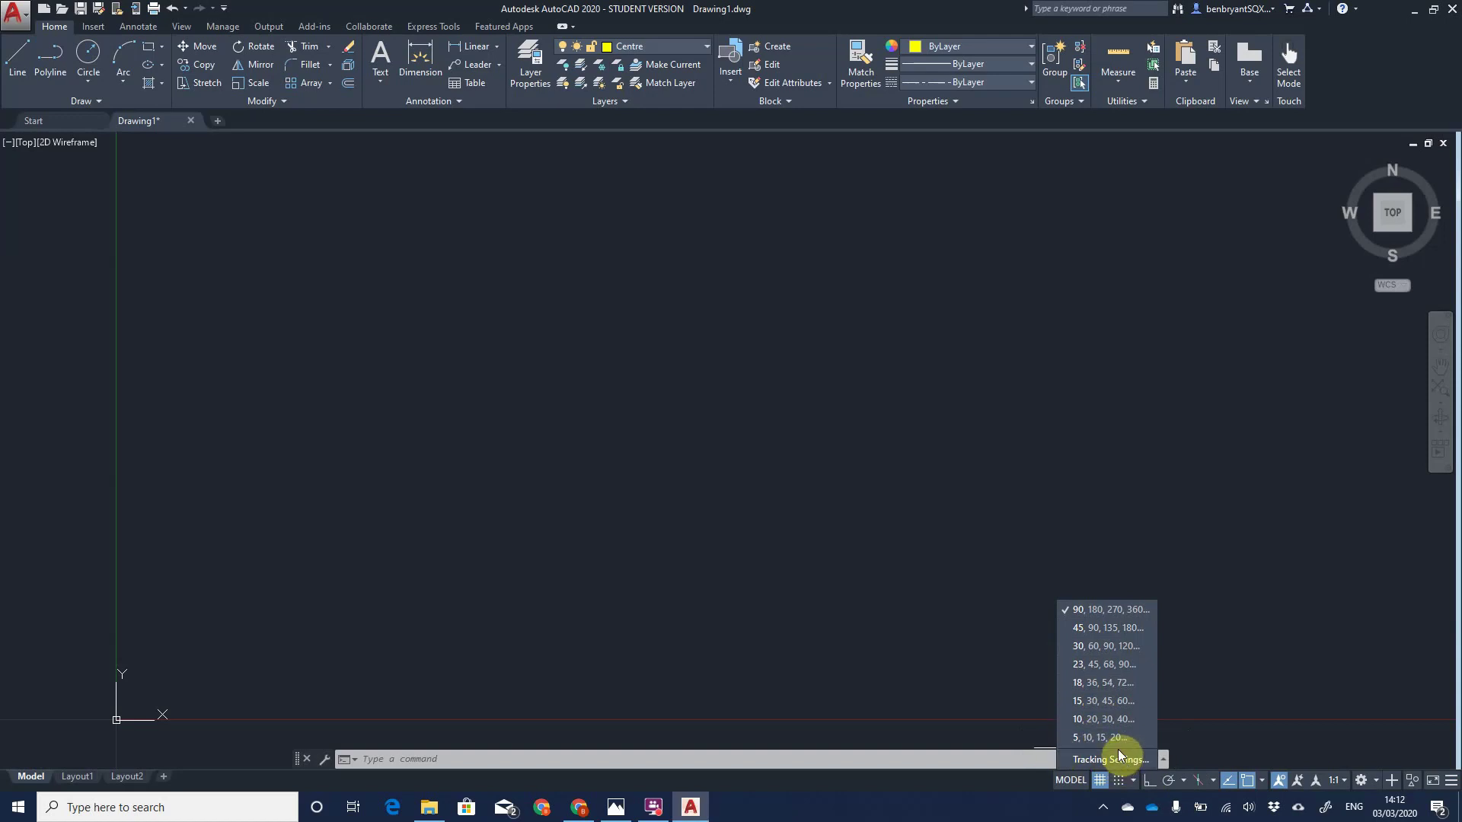
pyautogui.click(1214, 782)
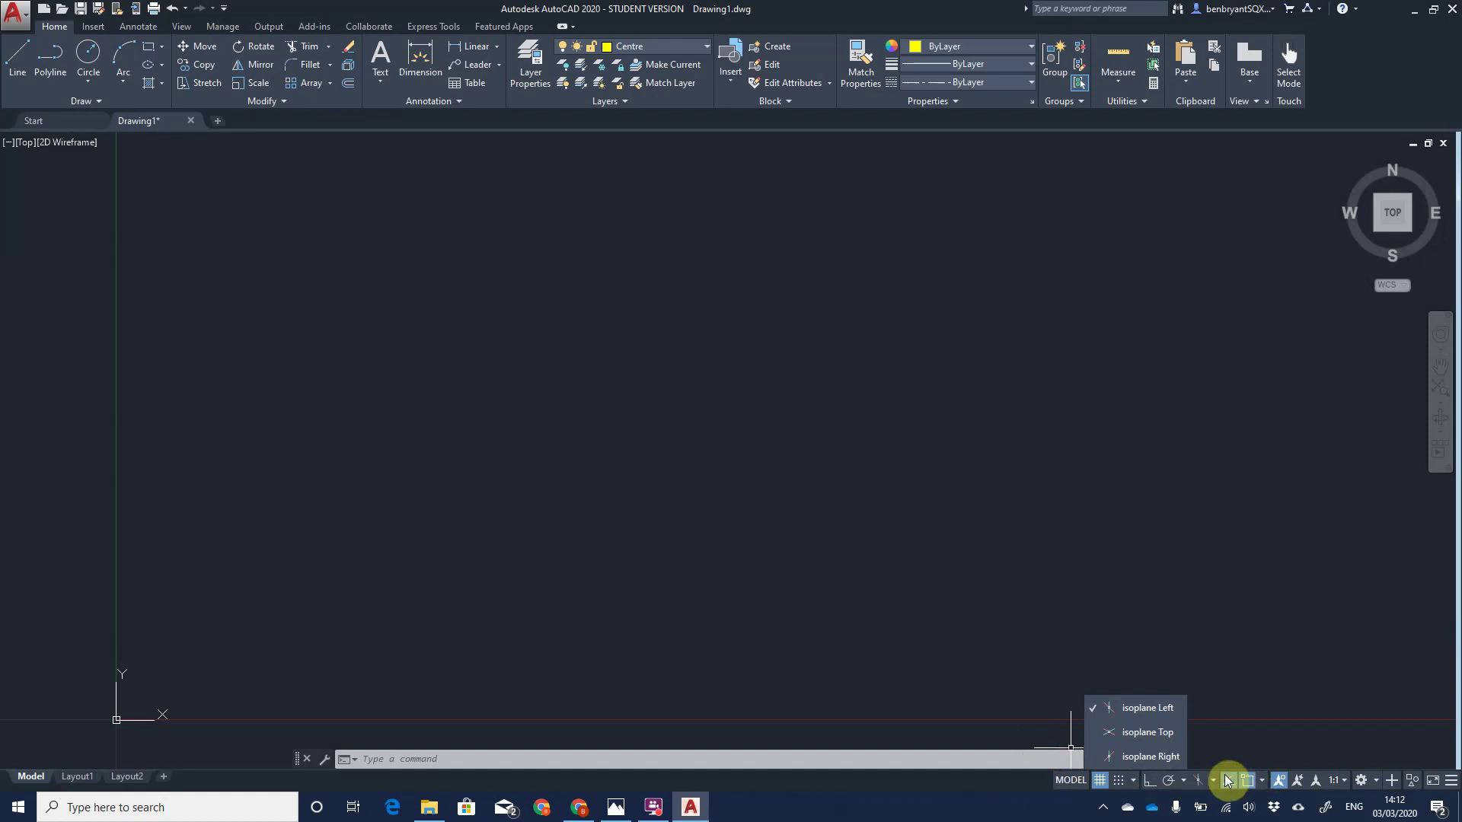
# Step: Toggle object snap tracking off and back on
pyautogui.click(1230, 781)
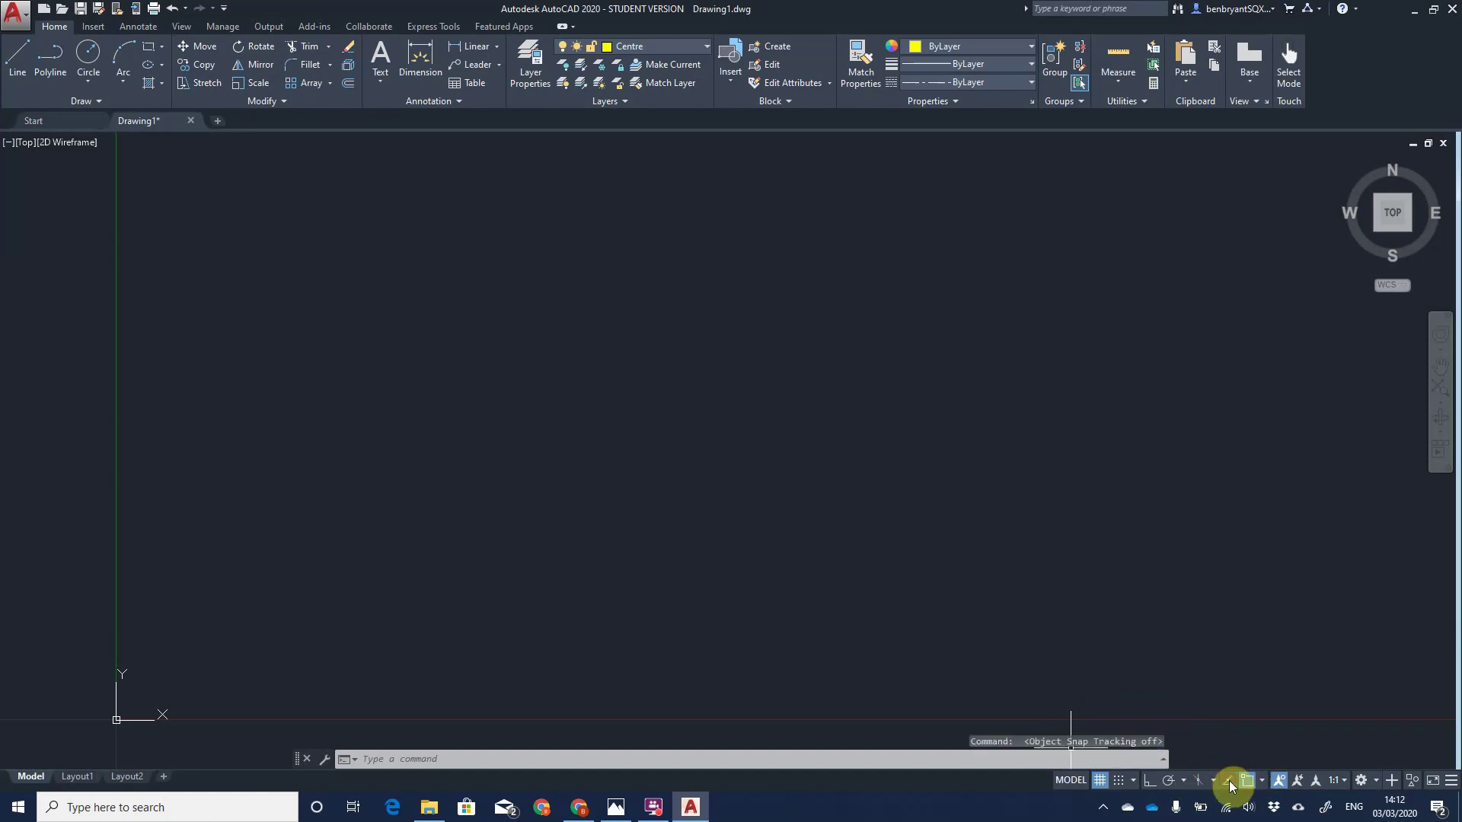
pyautogui.click(1230, 781)
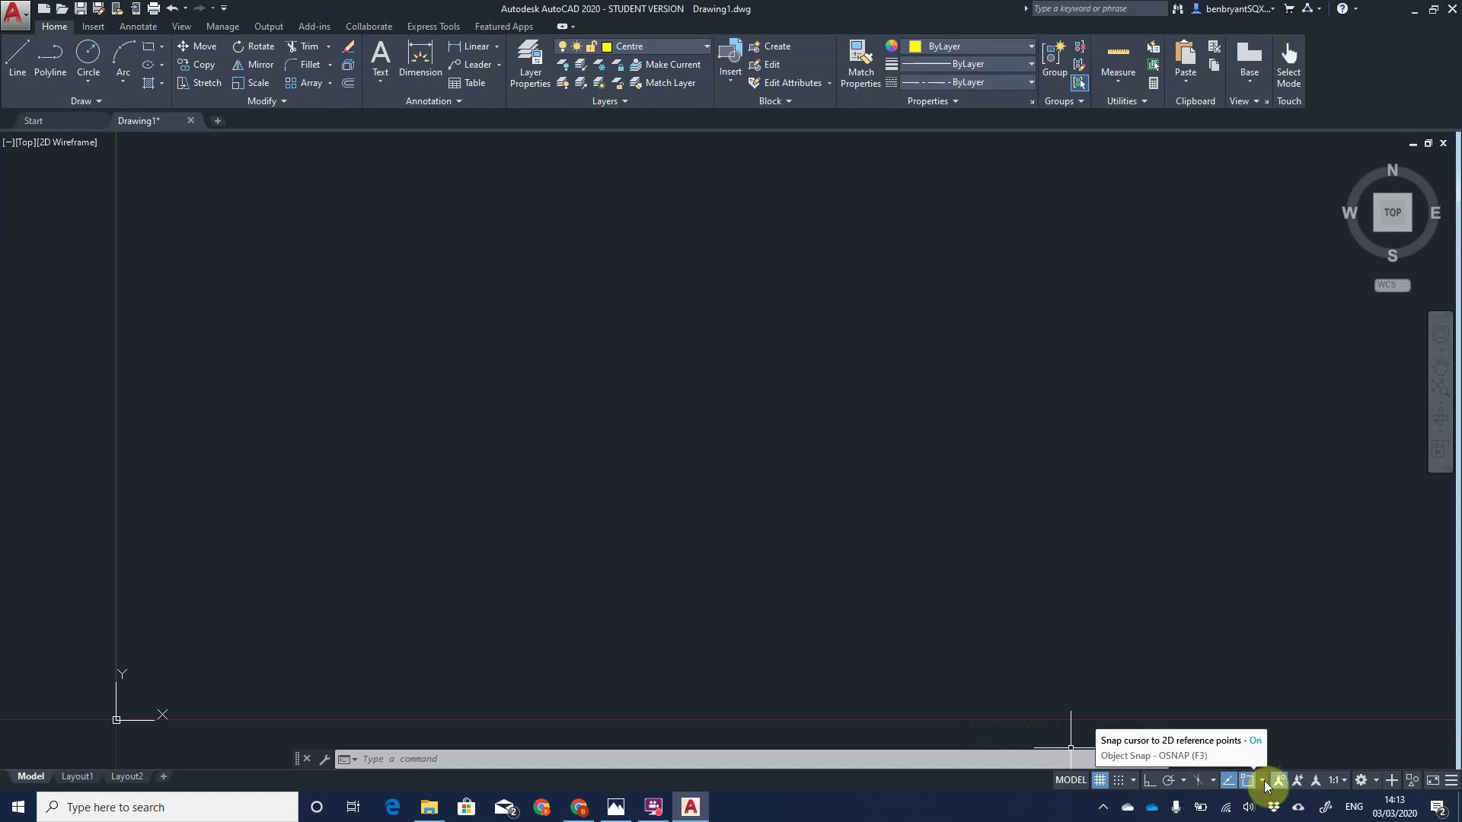
# Step: Toggle the Node and Intersection object snaps off and back on, and review the object snap modes in Drafting Settings
pyautogui.click(1263, 781)
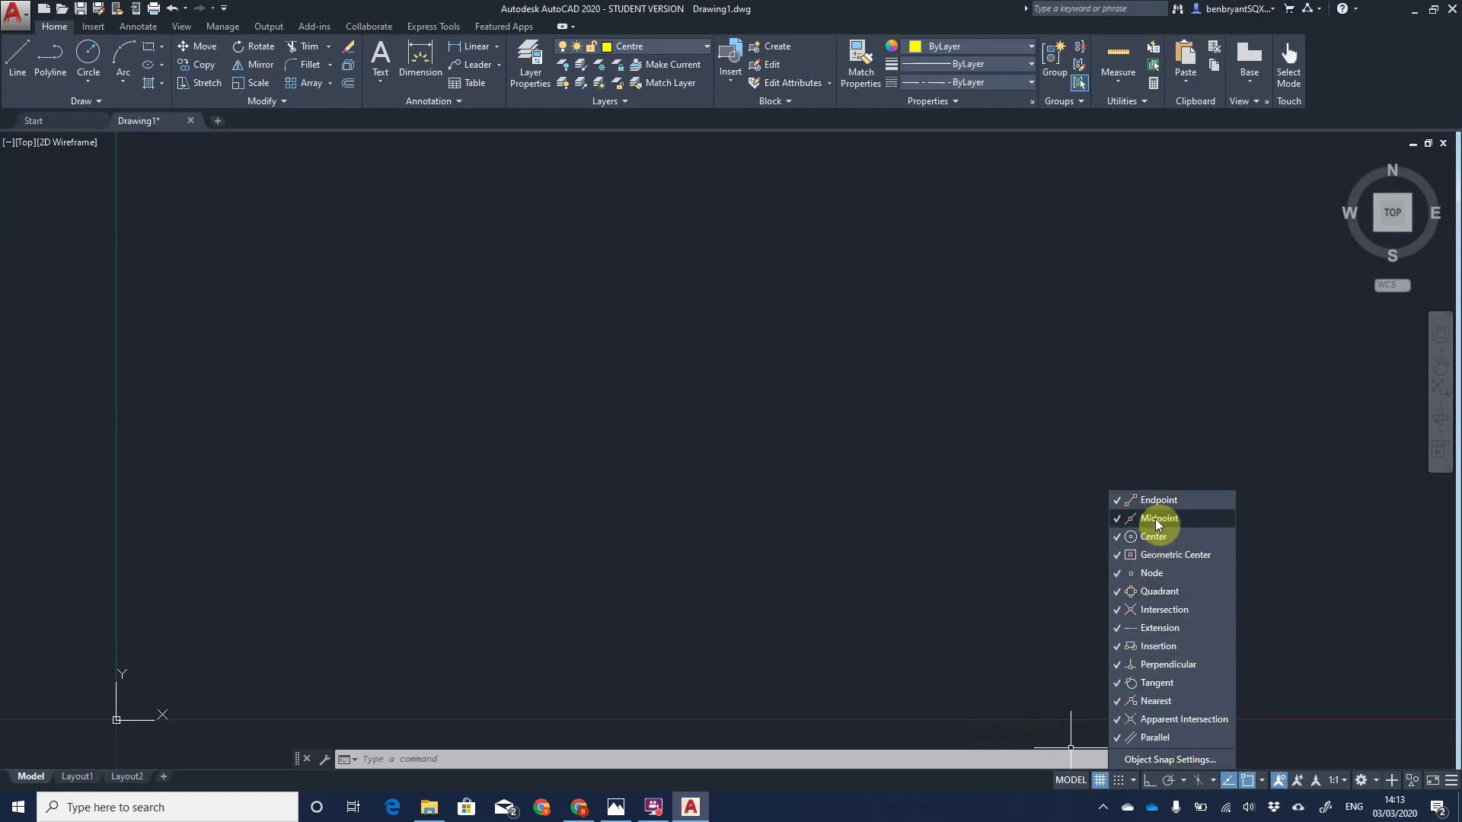
pyautogui.click(1170, 579)
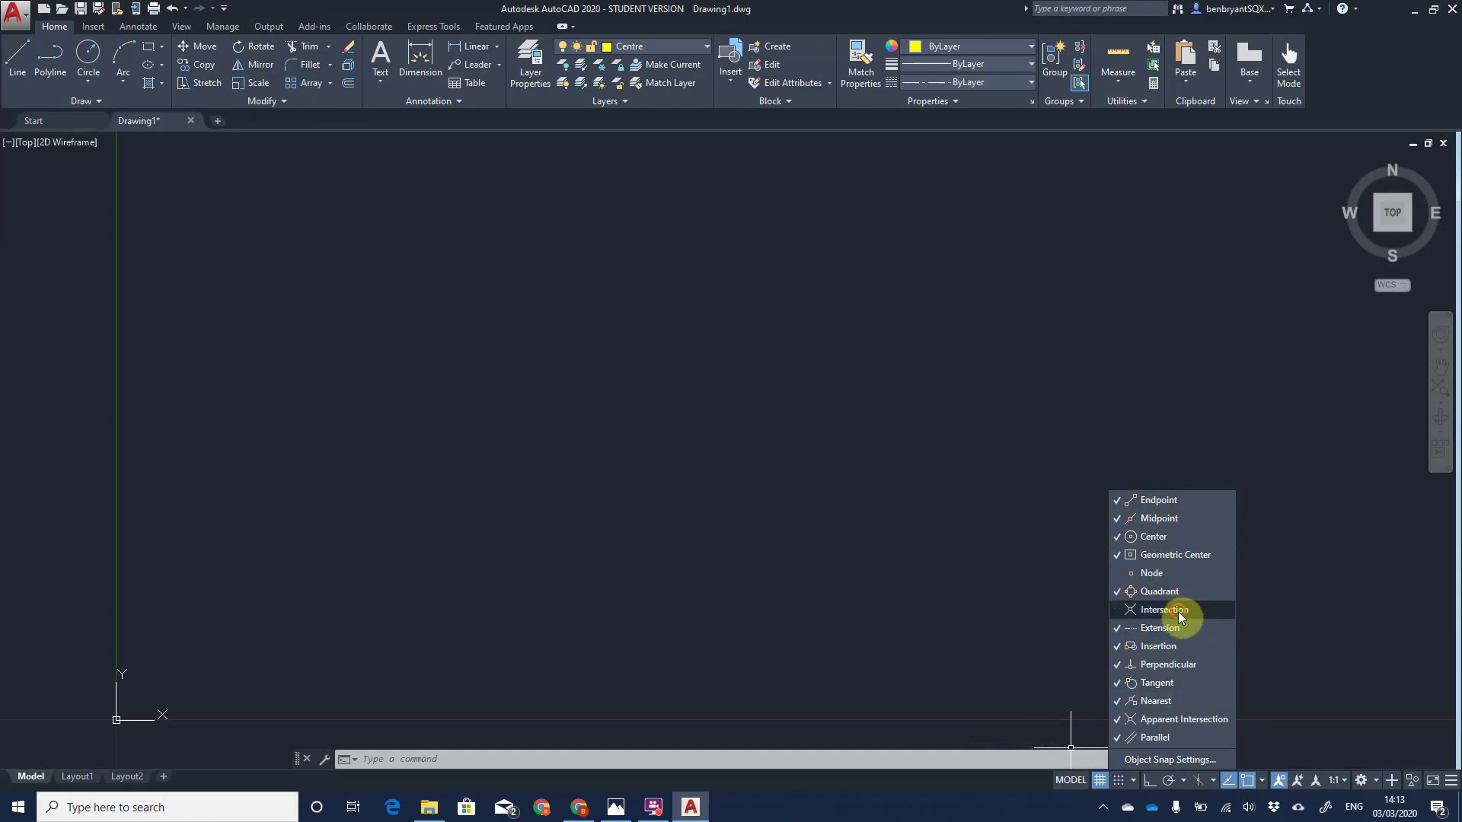
pyautogui.click(1165, 574)
pyautogui.click(1165, 610)
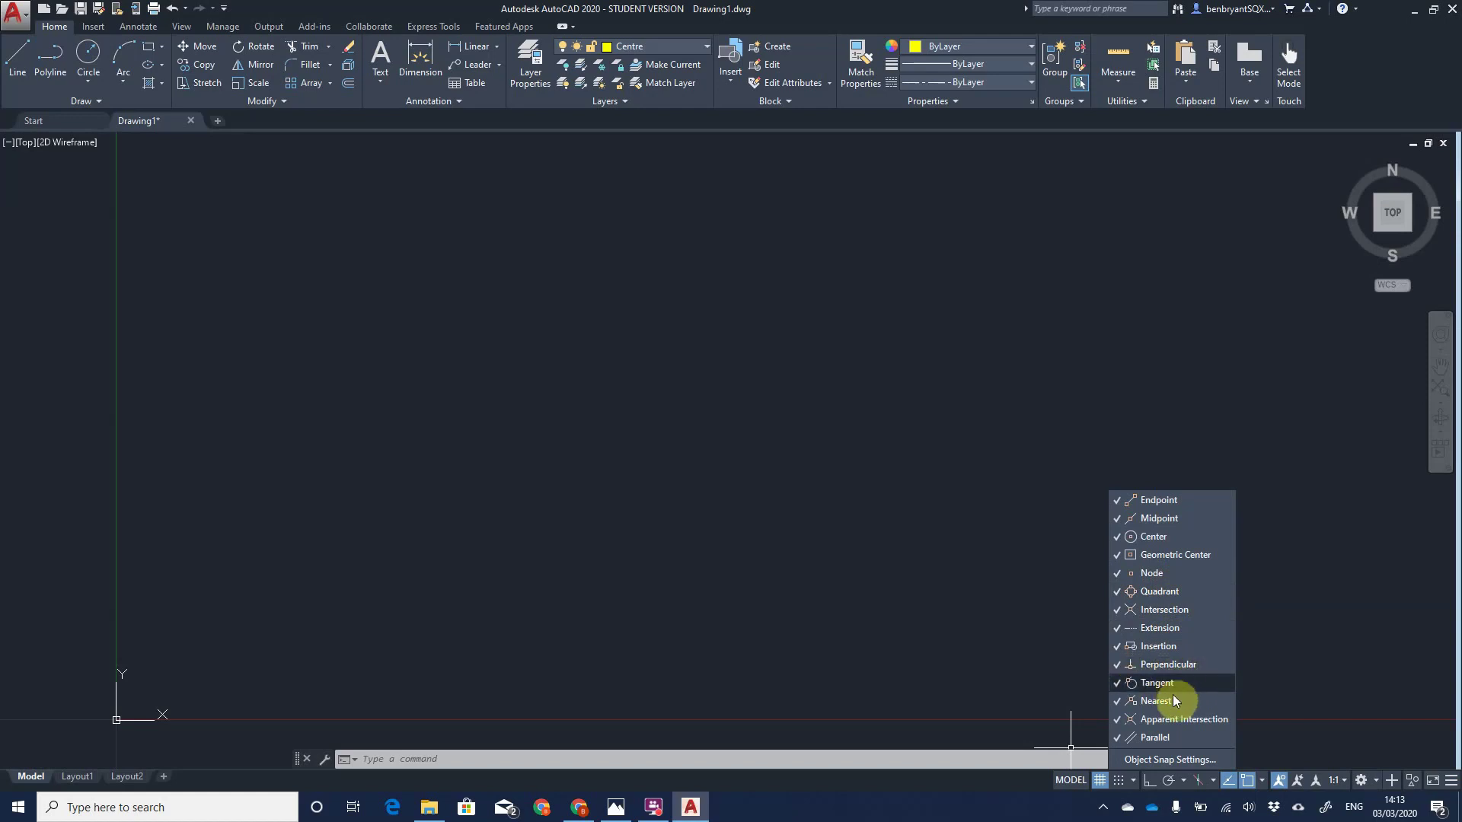
pyautogui.click(1160, 763)
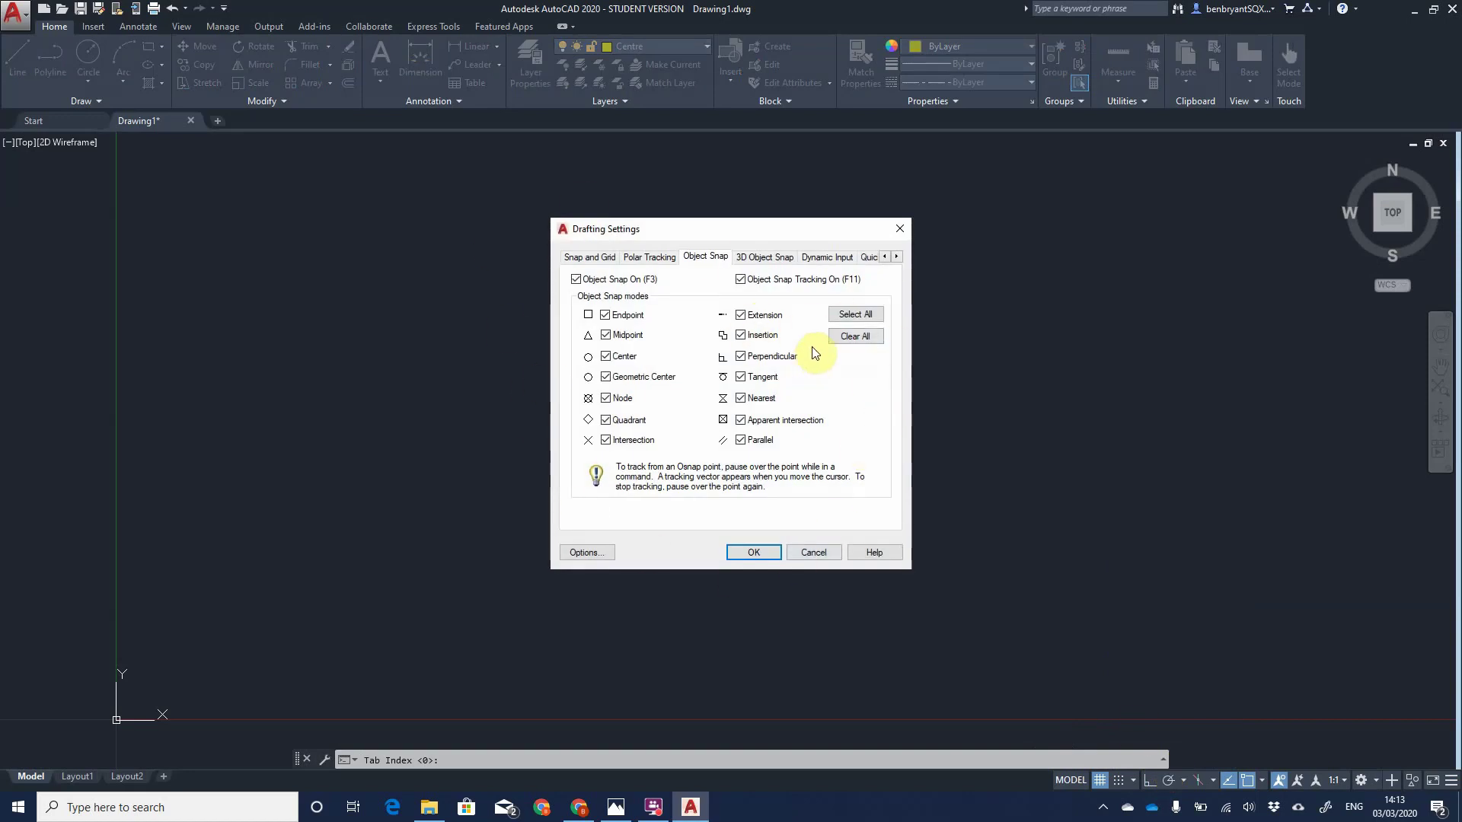
pyautogui.click(754, 552)
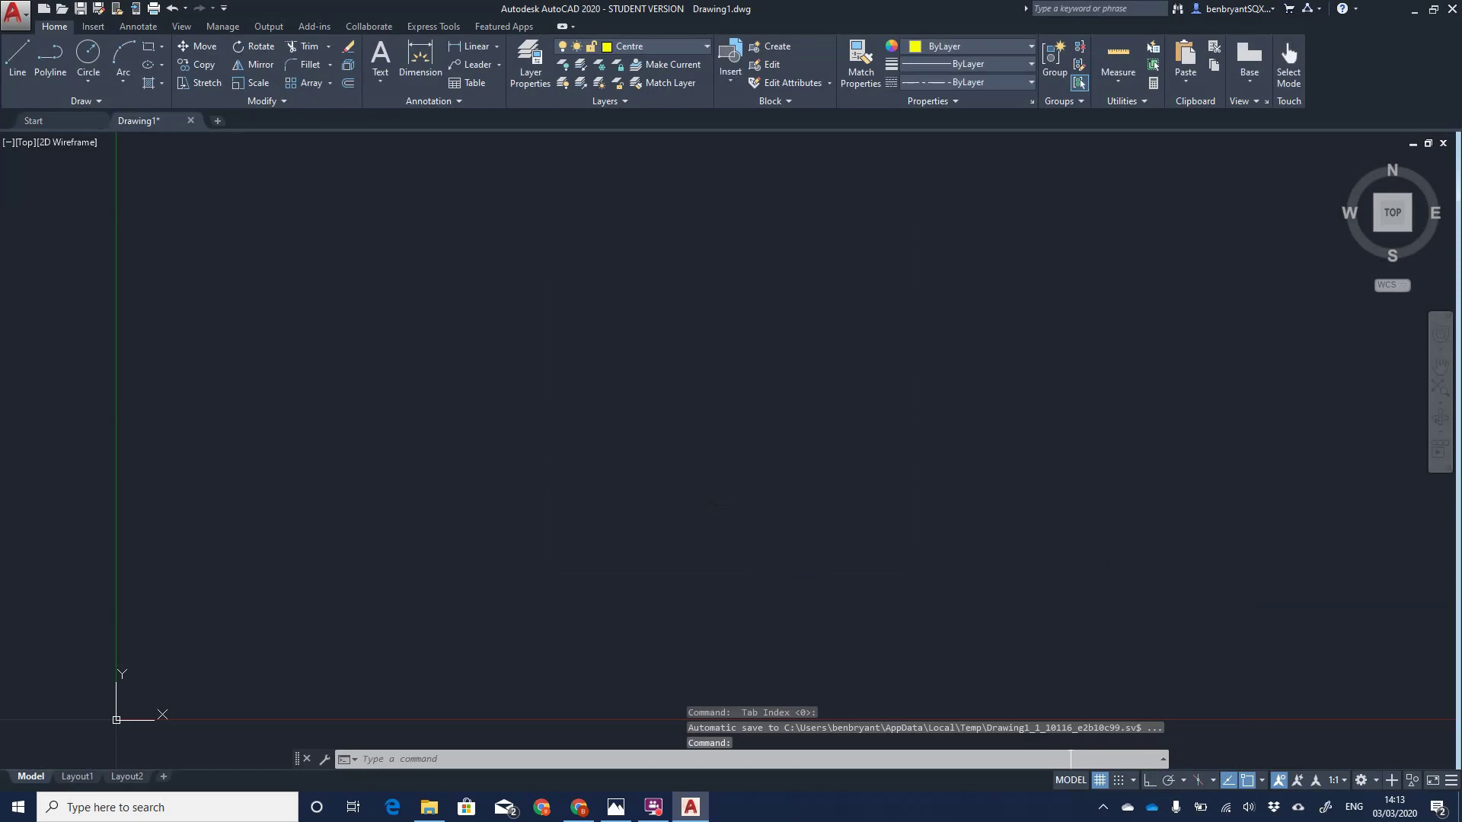
# Step: View the available annotation scales and the workspace choices, leaving both lists without selecting anything
pyautogui.click(1339, 781)
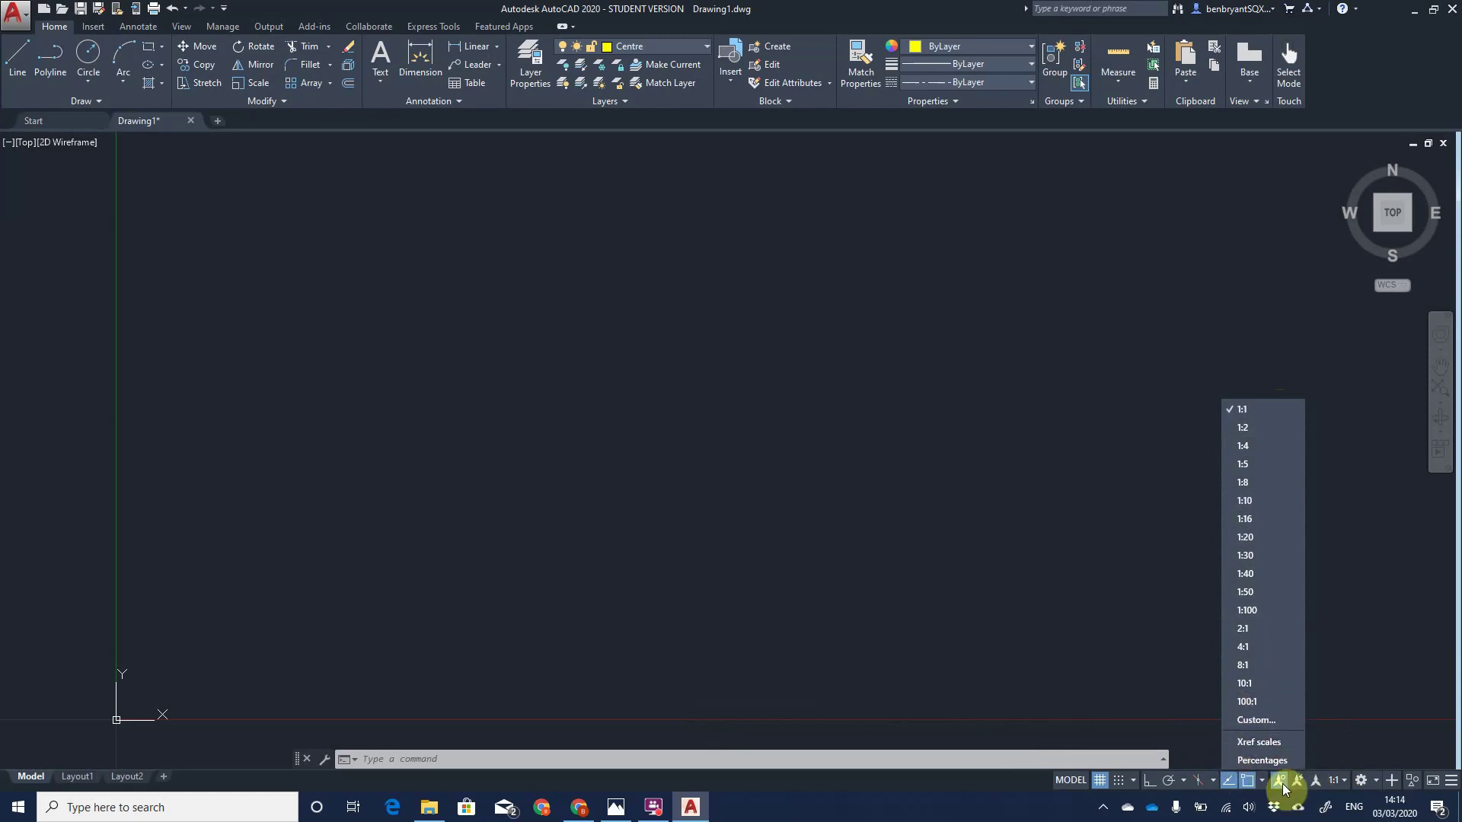
pyautogui.click(1362, 749)
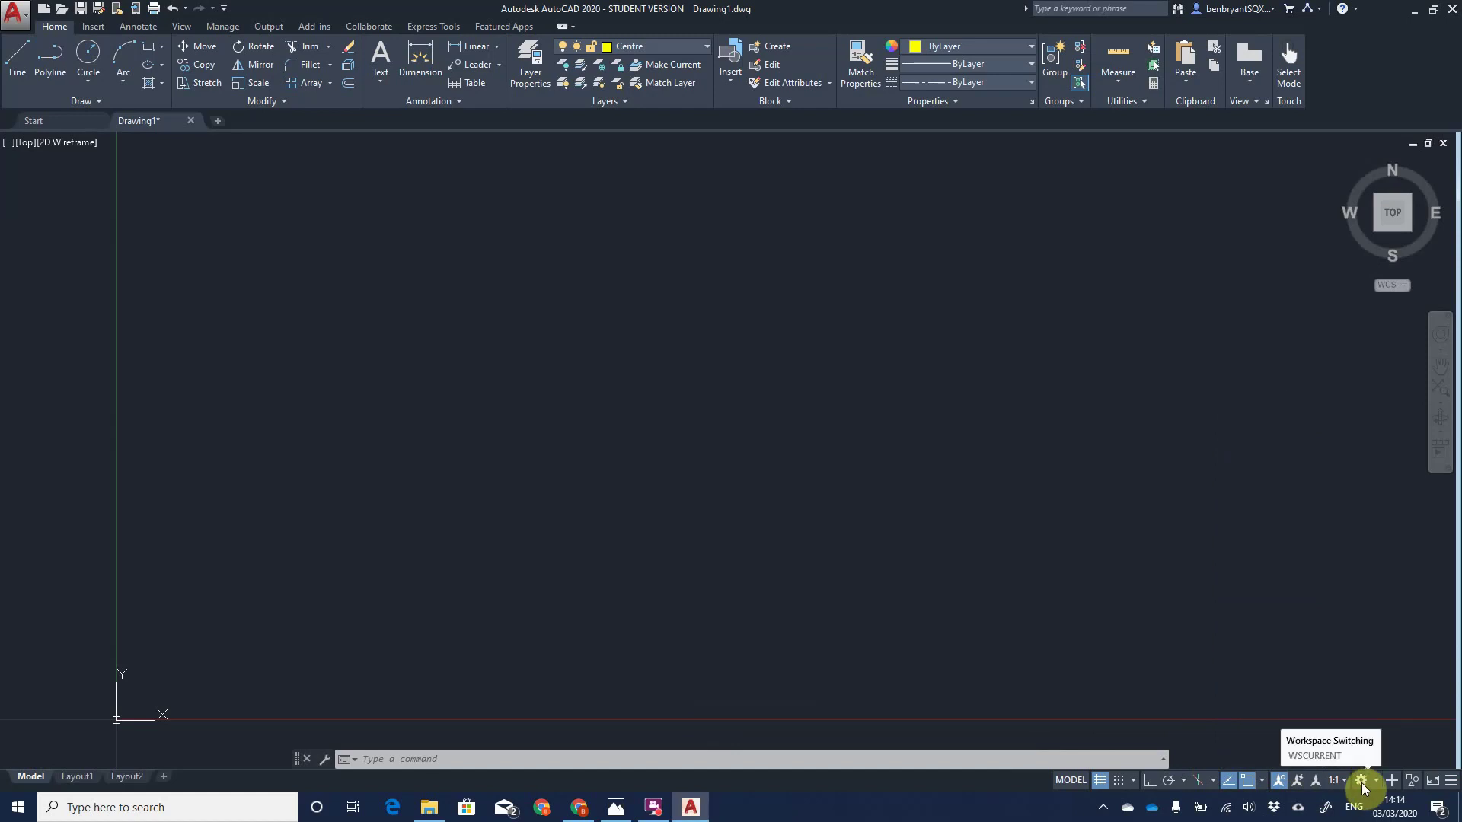
pyautogui.click(1376, 782)
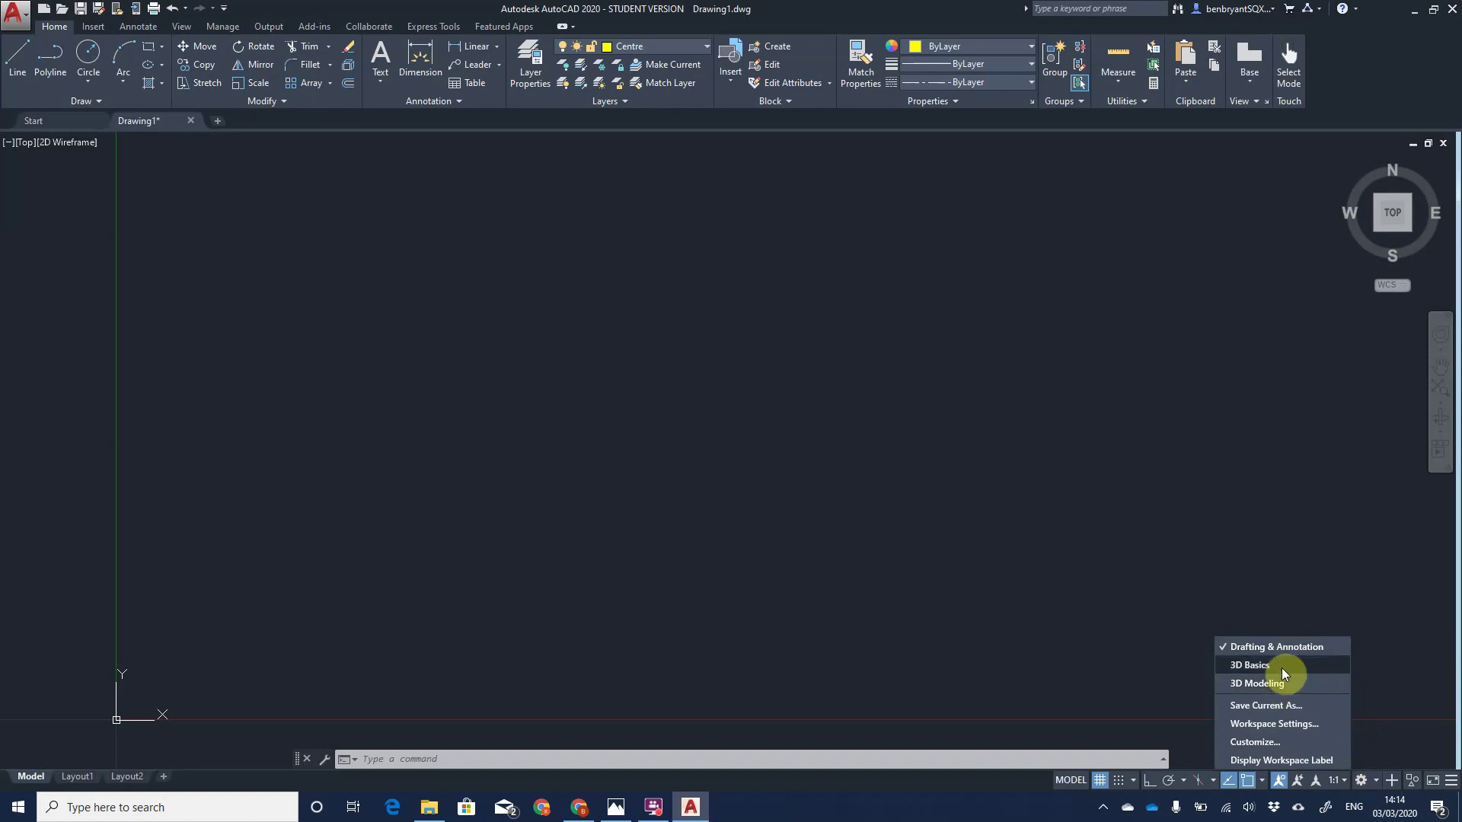
pyautogui.click(1368, 747)
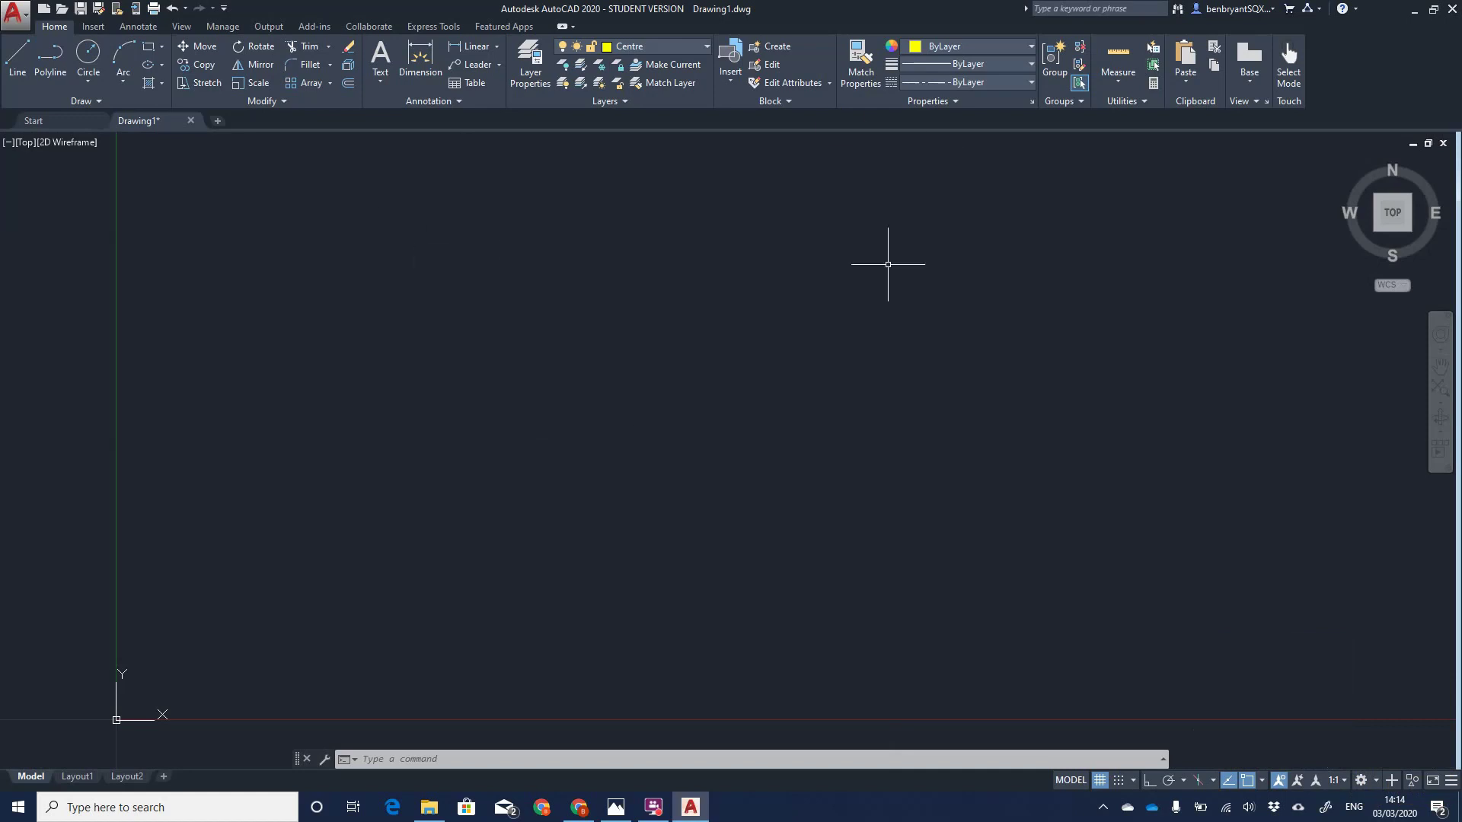
# Step: Review the Insert tools and the Set Location sources, dismissing the mail notification
pyautogui.click(93, 26)
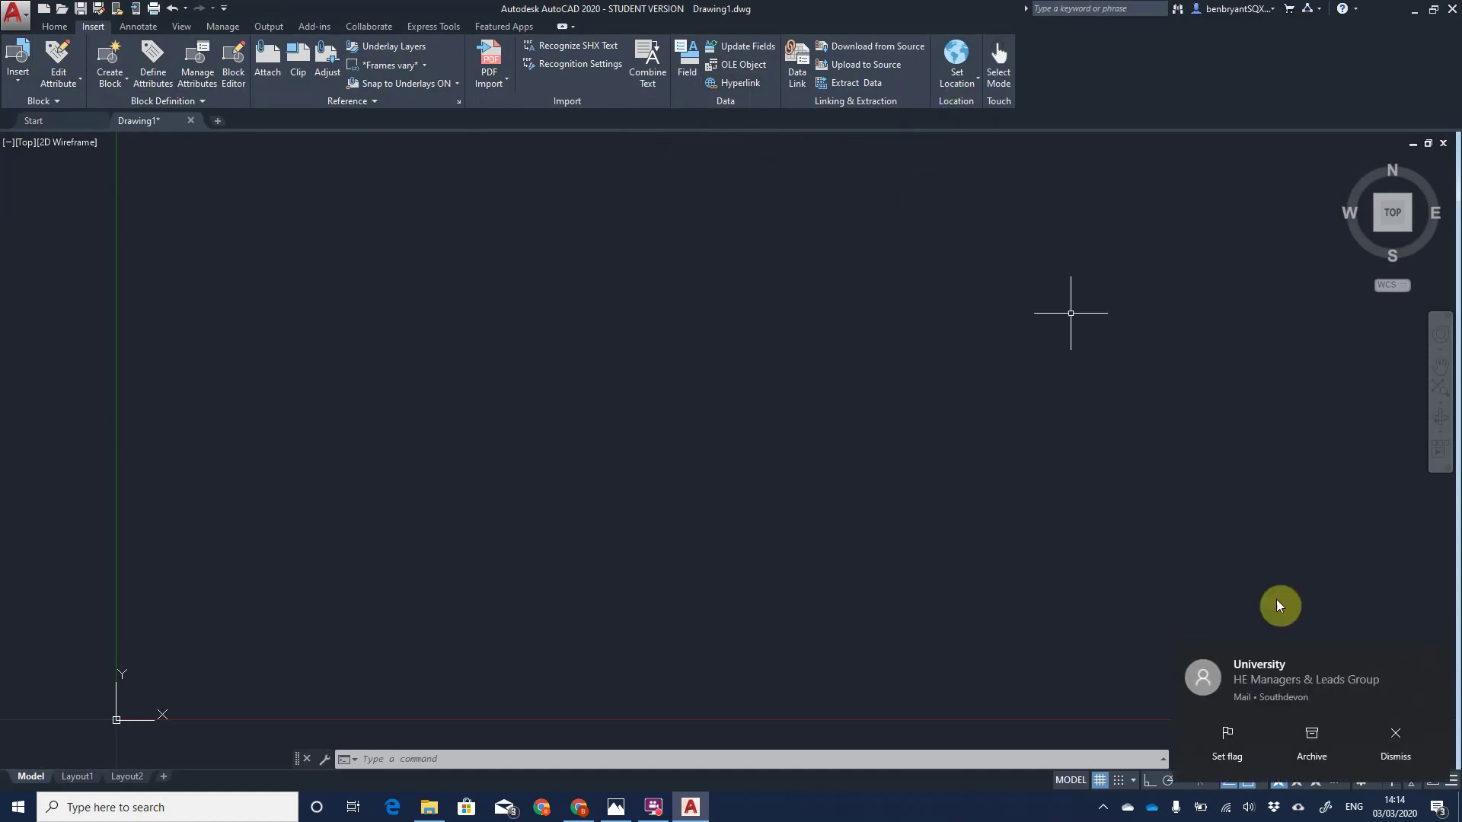
pyautogui.click(1435, 656)
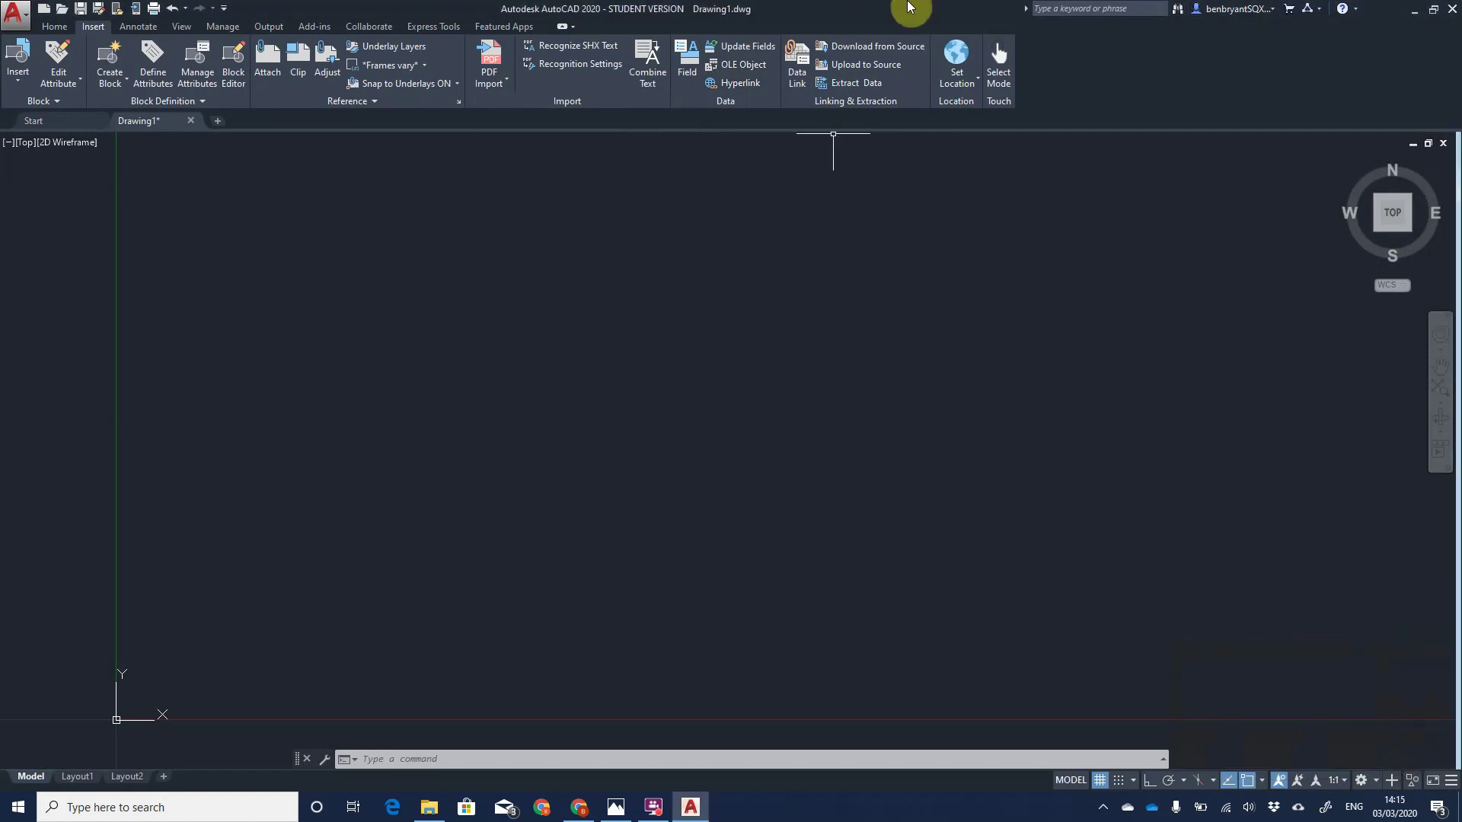
pyautogui.click(959, 83)
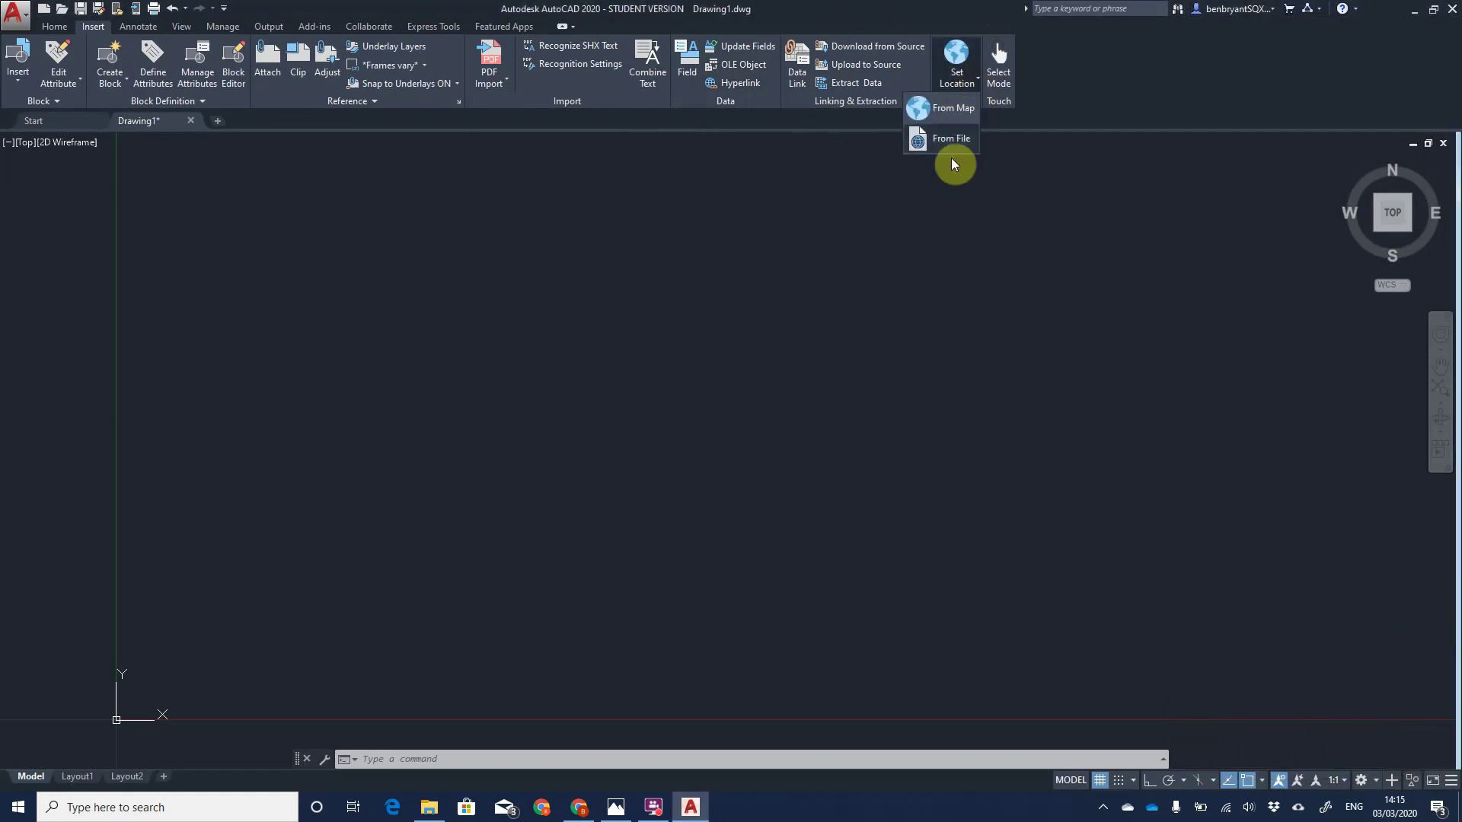
pyautogui.click(975, 84)
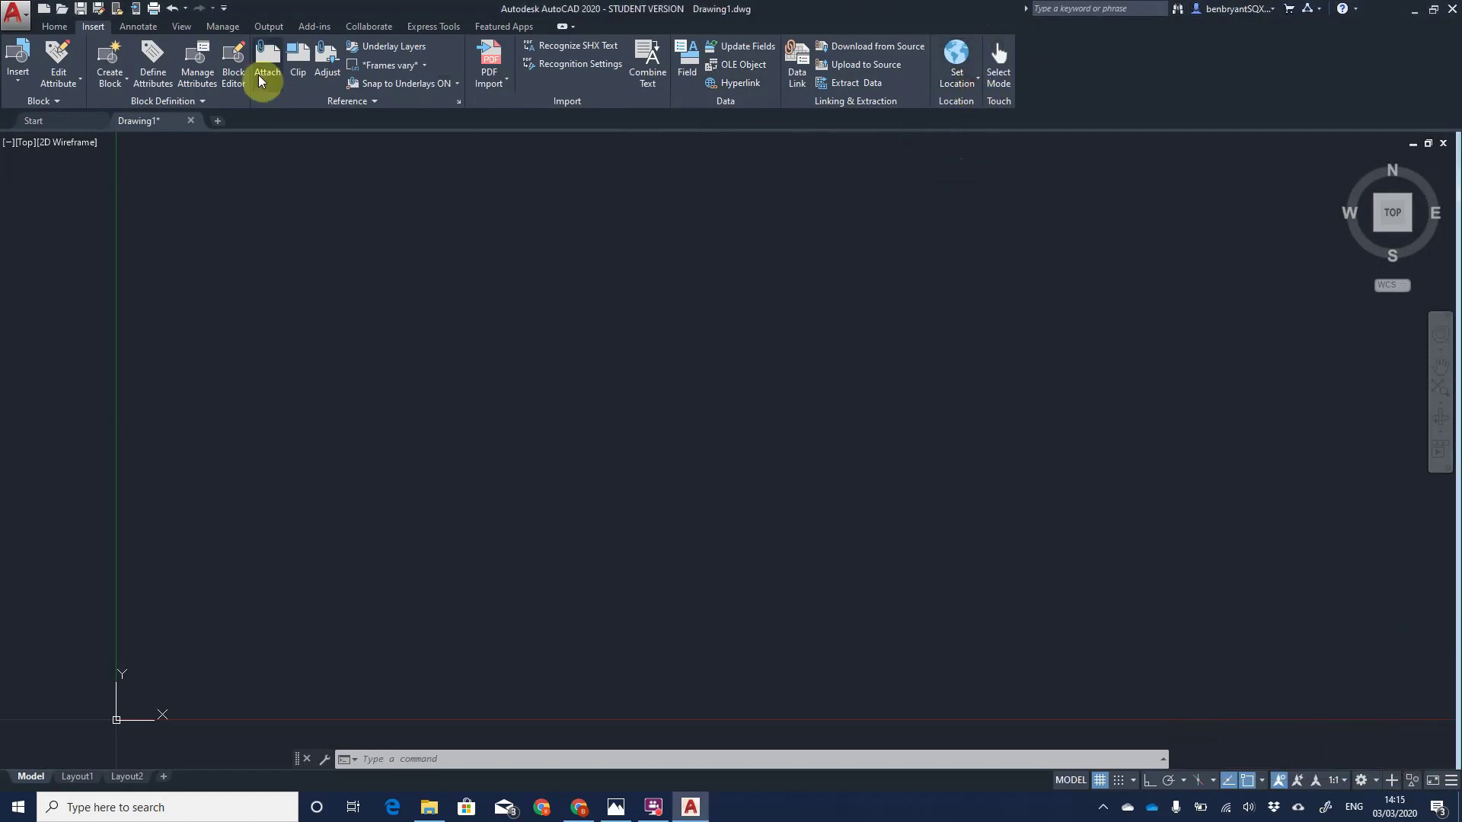
# Step: Review the Annotate tools and the available dimension styles, keeping ISO-25 as the style
pyautogui.click(137, 28)
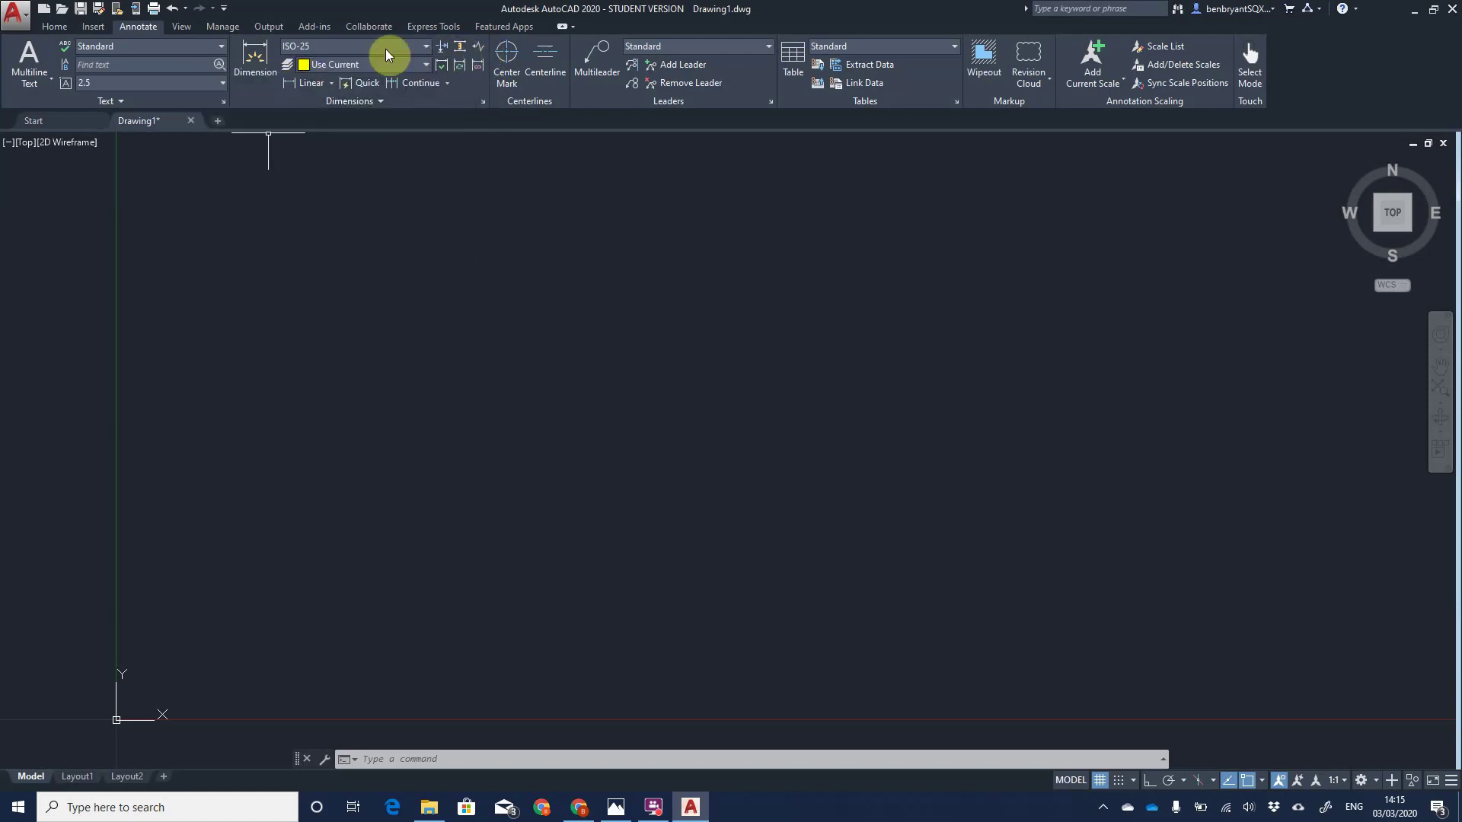
pyautogui.click(416, 51)
pyautogui.click(427, 50)
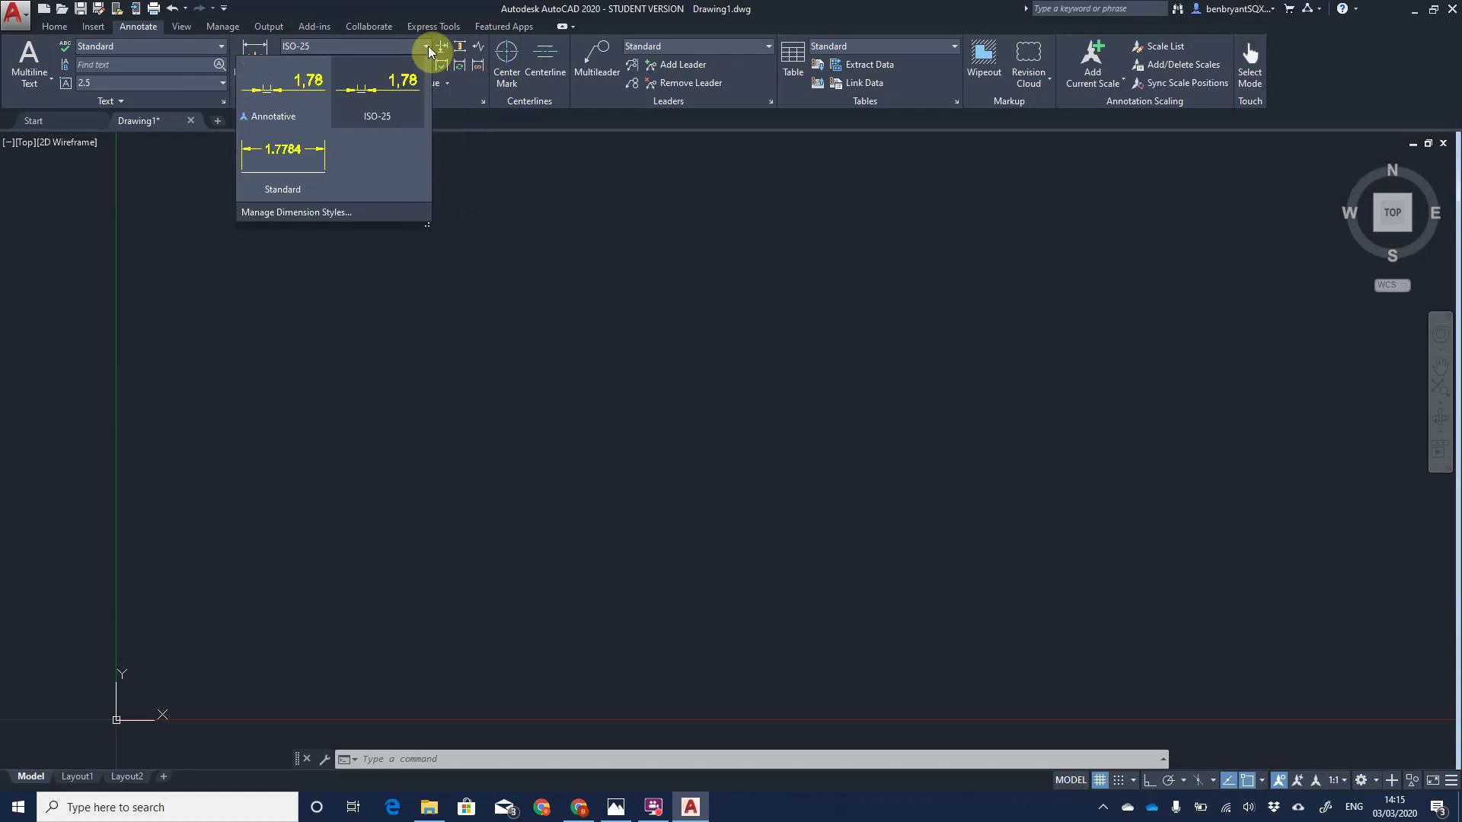
pyautogui.click(372, 124)
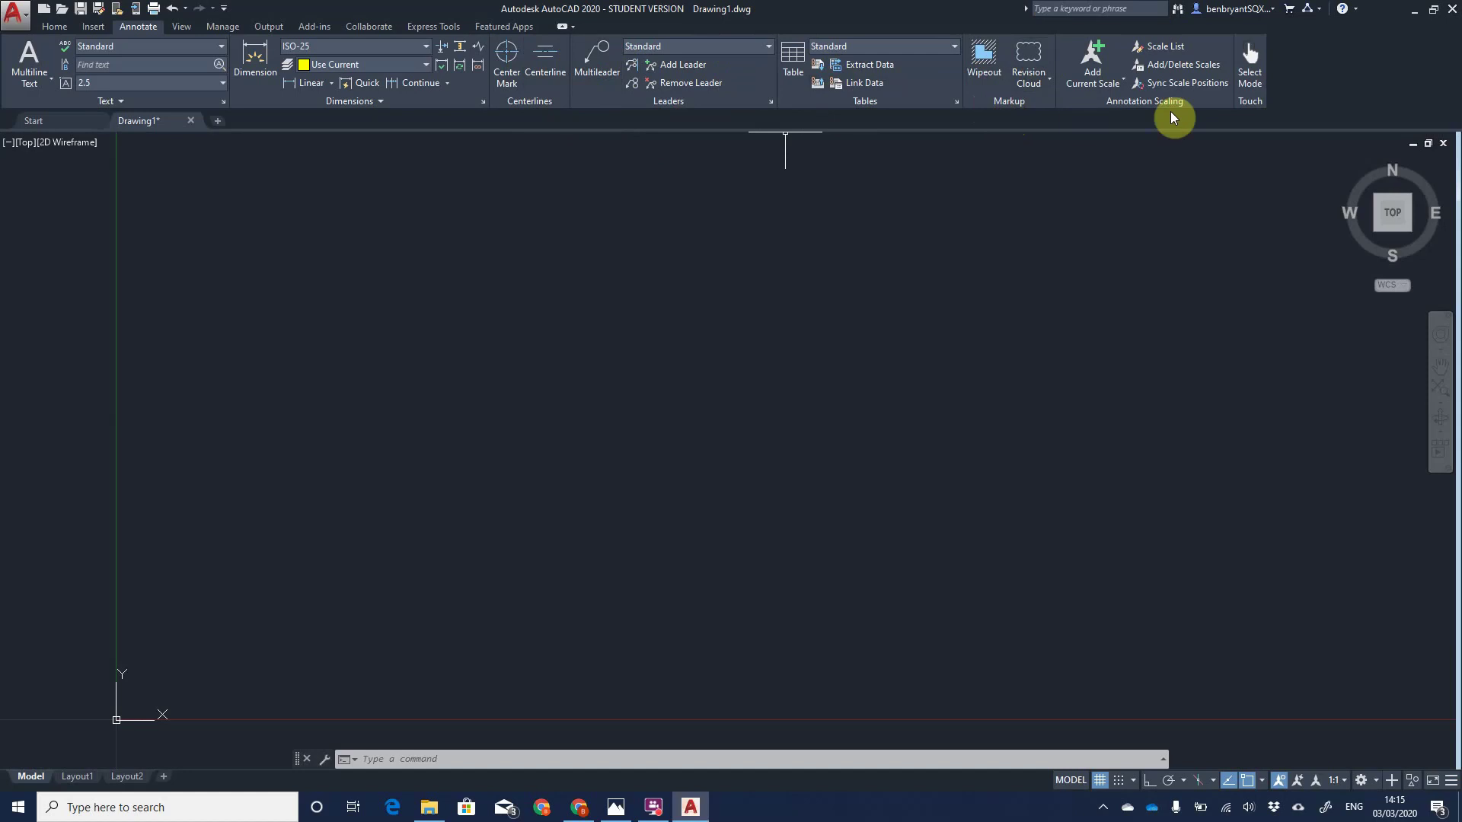
# Step: Review the View, Manage and Output tool sets
pyautogui.click(182, 26)
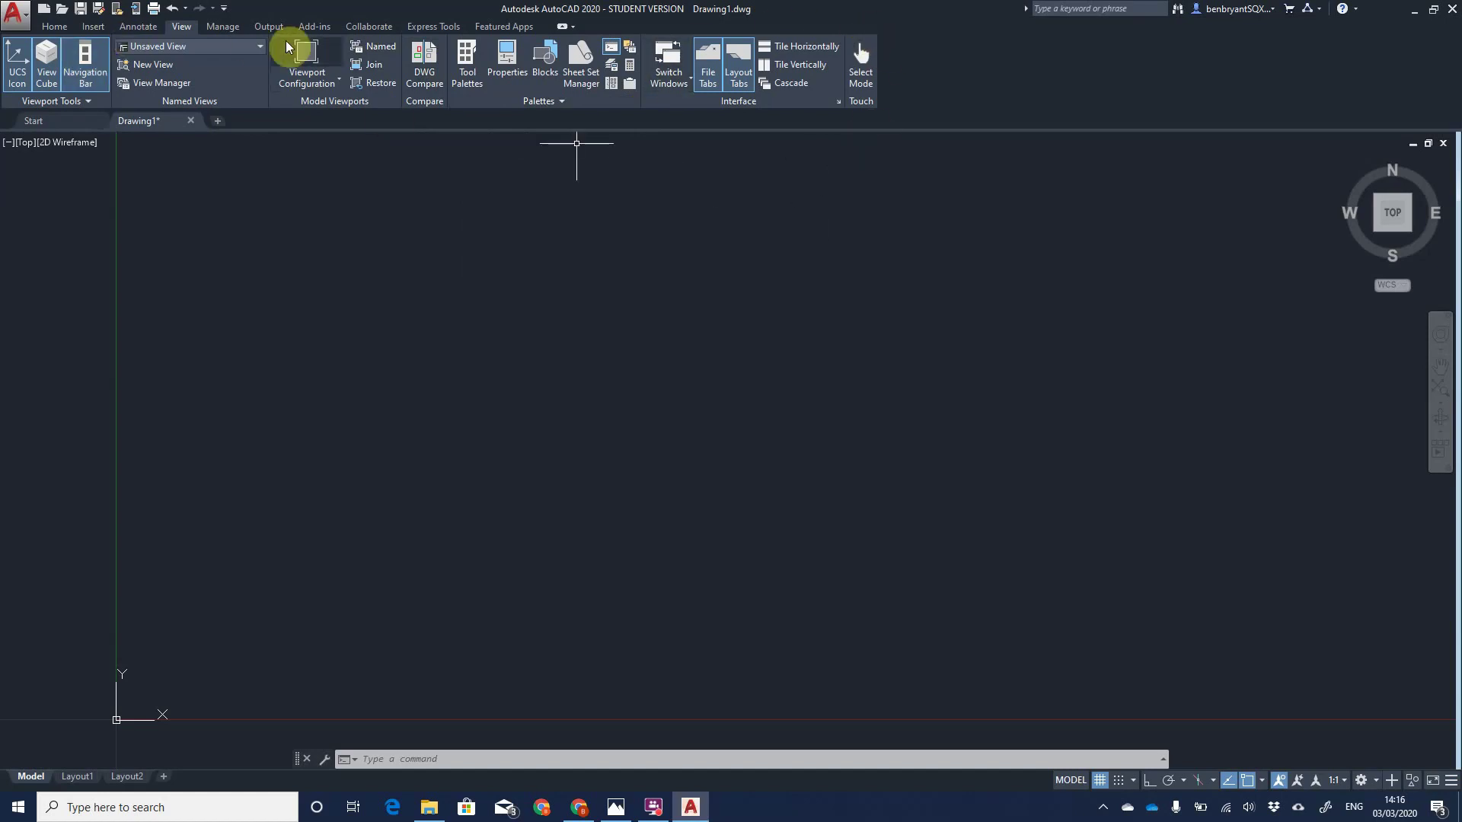
pyautogui.click(223, 28)
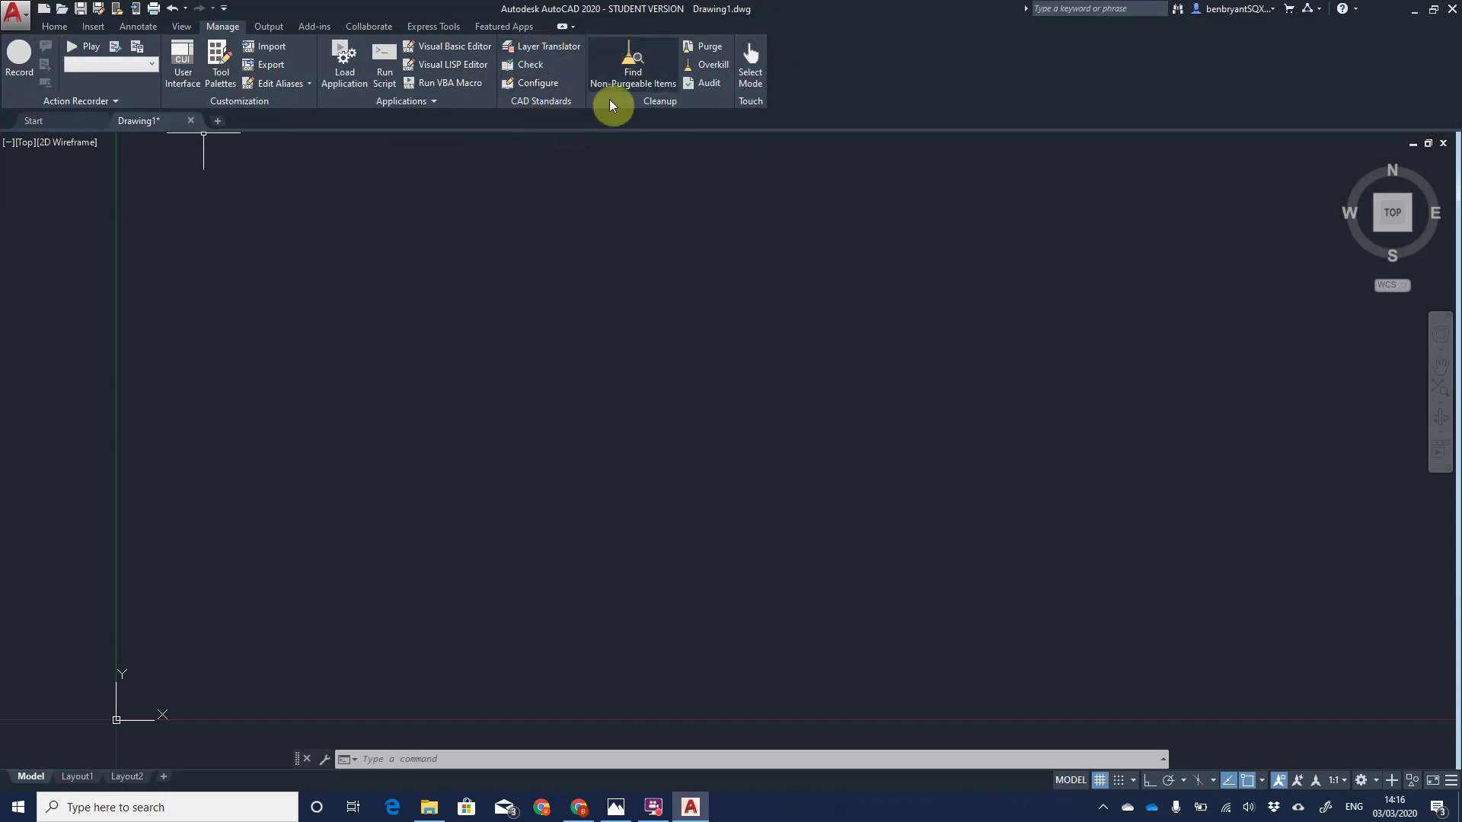
pyautogui.click(272, 26)
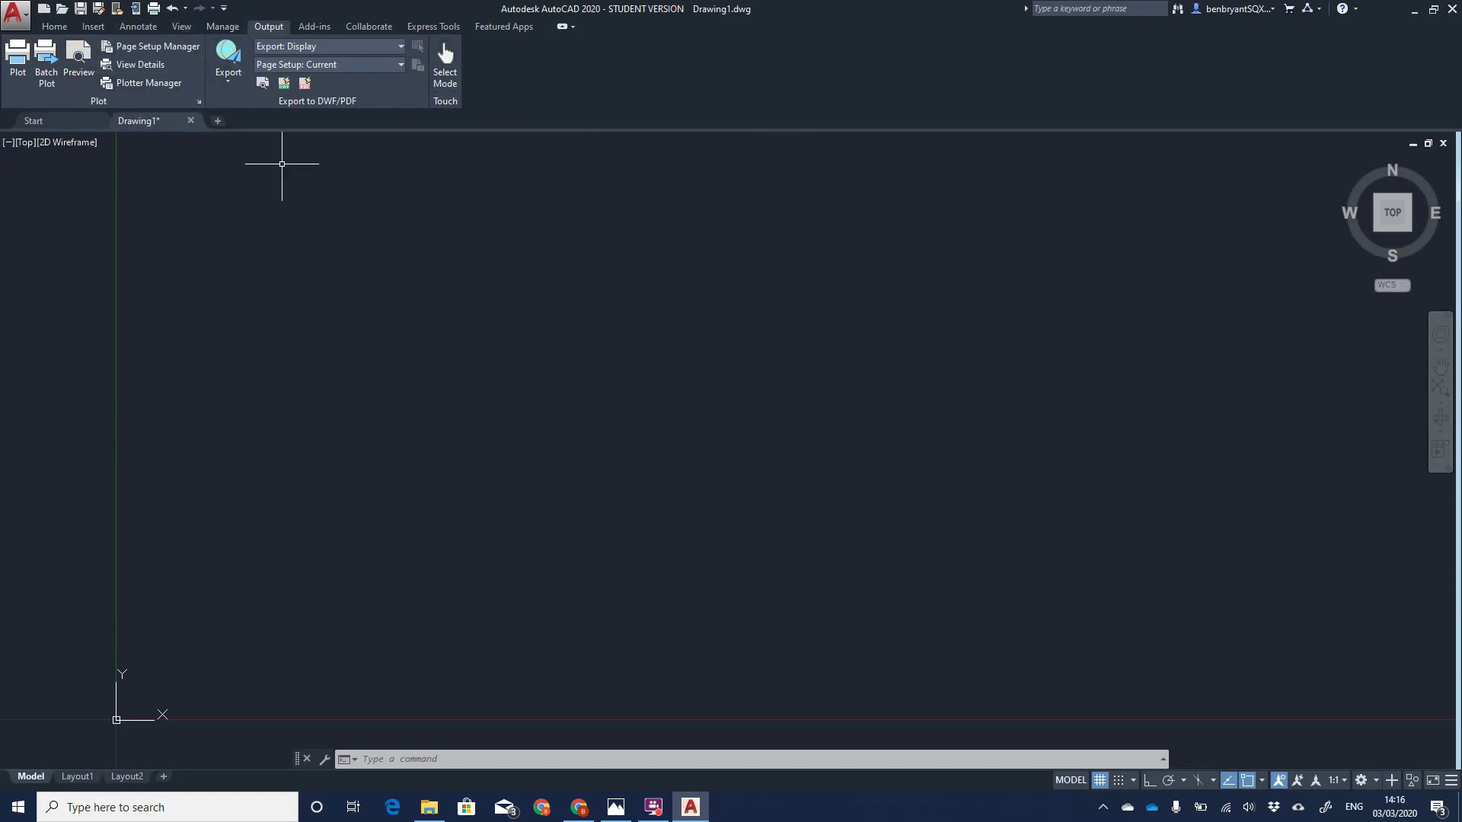
# Step: Examine the installed add-ins in the Autodesk App Manager and close it
pyautogui.click(323, 26)
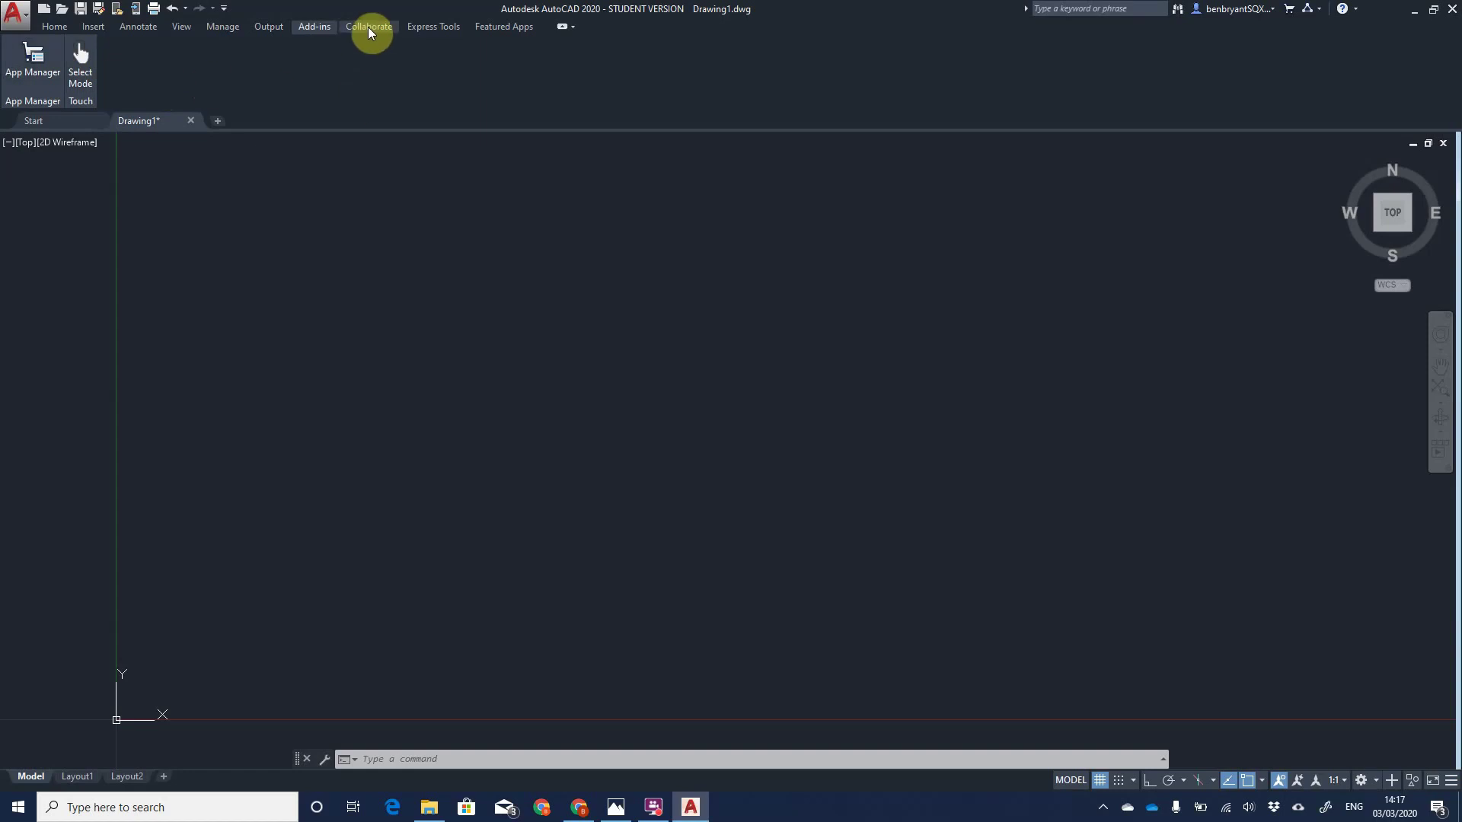
pyautogui.click(33, 60)
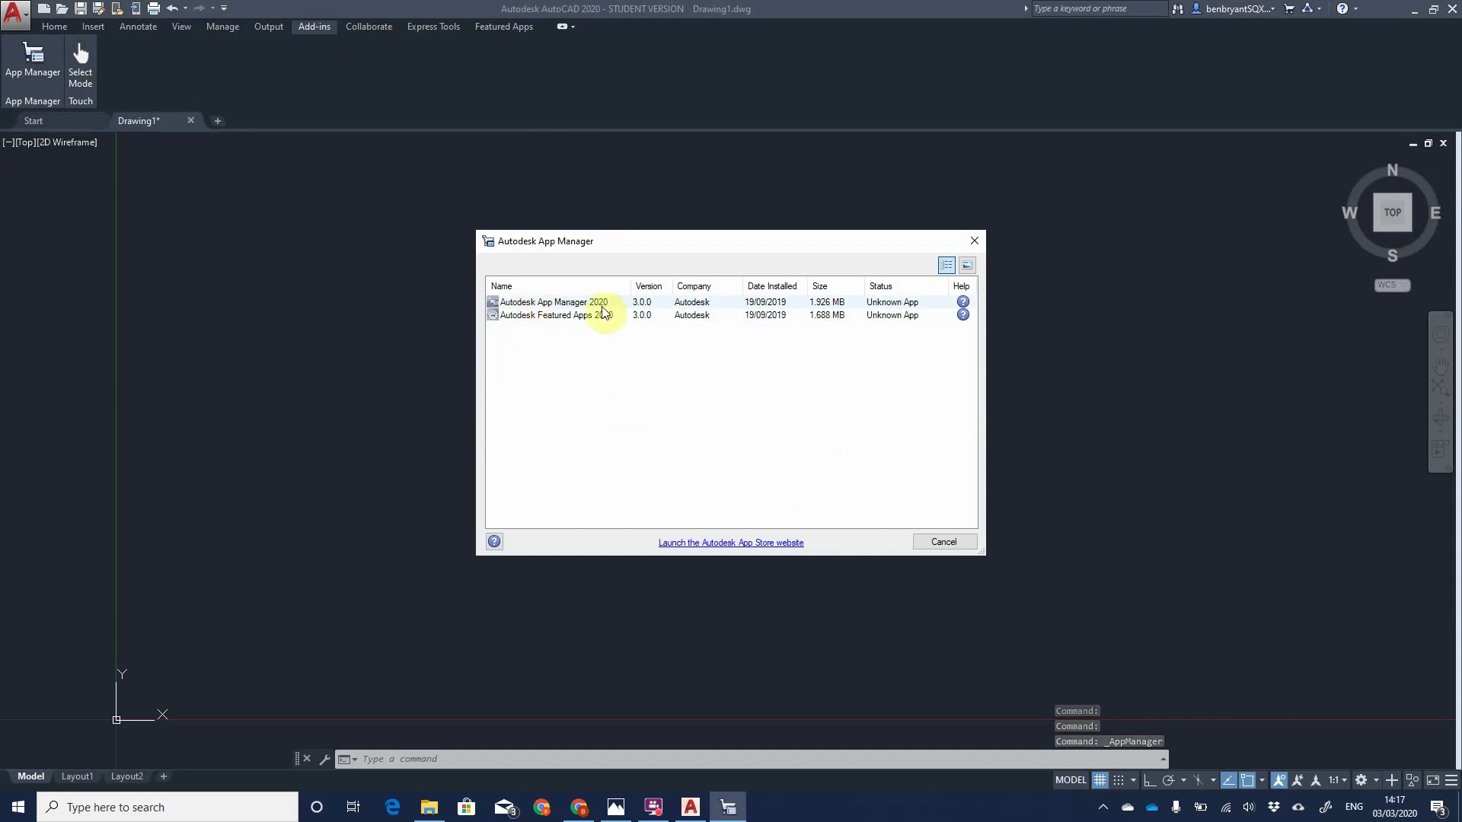
pyautogui.click(975, 240)
# Step: Review the Collaborate tools, the Express Tools and the Featured Apps
pyautogui.click(369, 29)
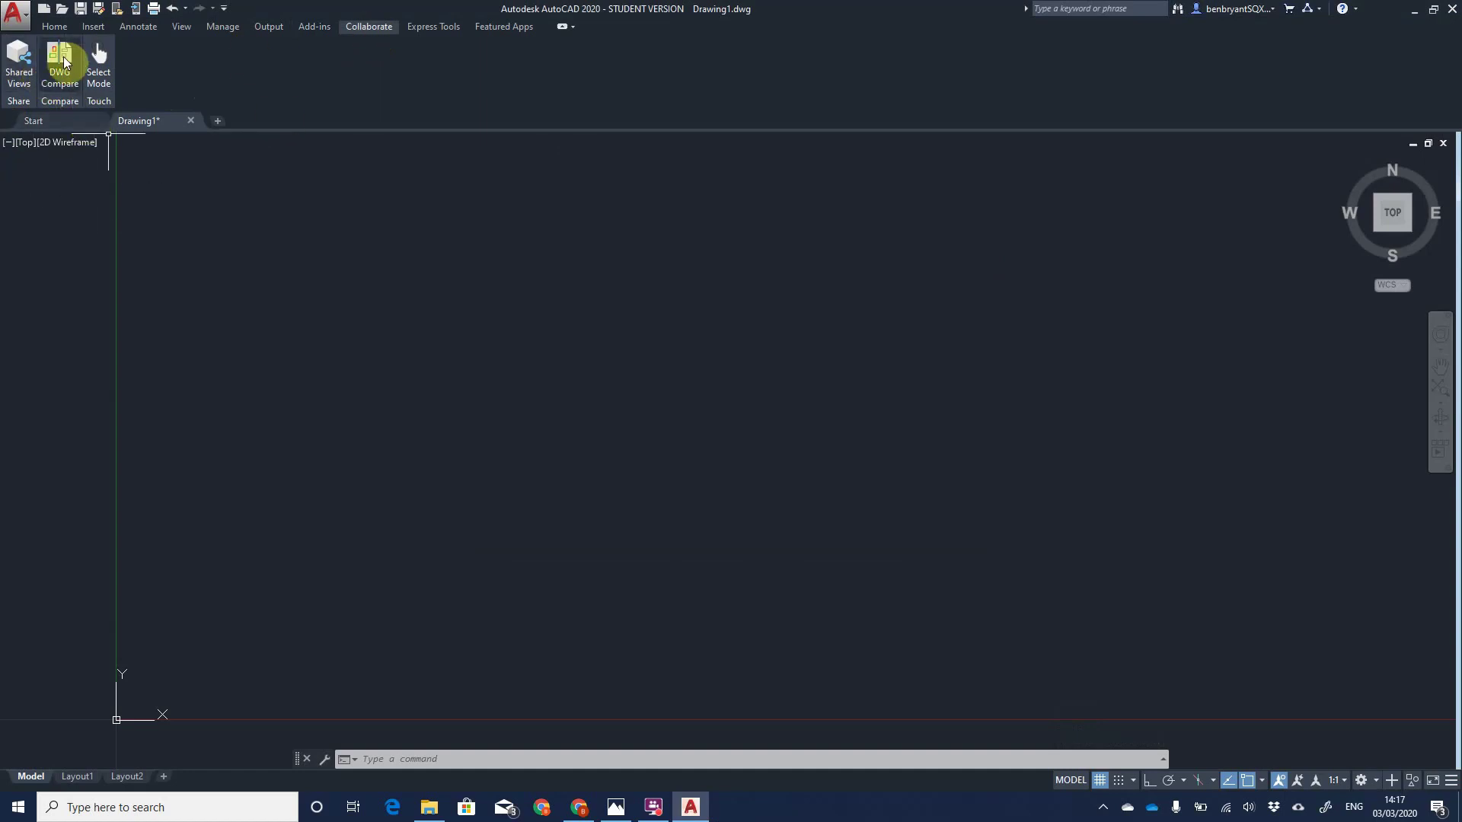
pyautogui.click(432, 28)
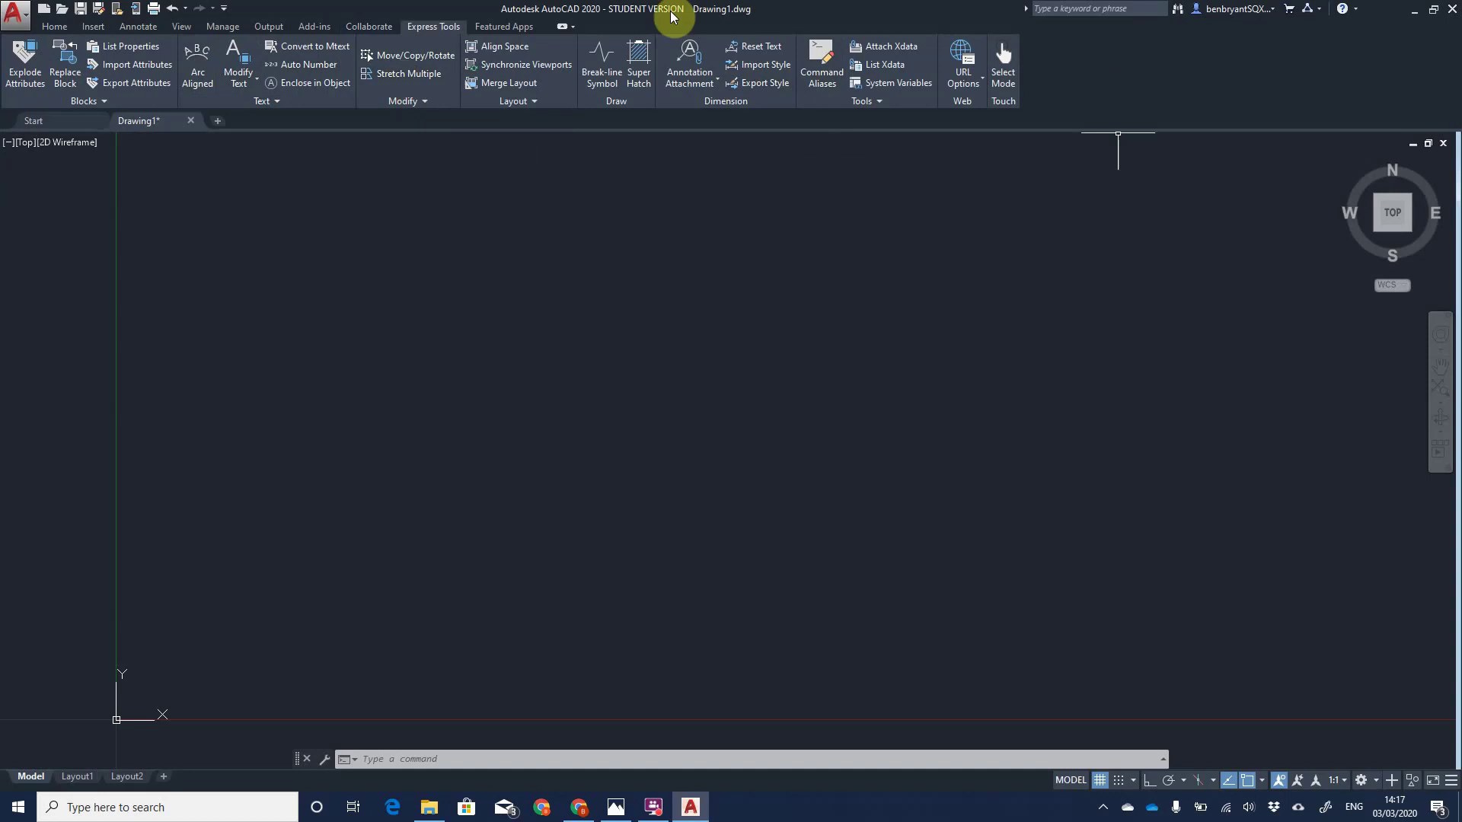
pyautogui.click(485, 28)
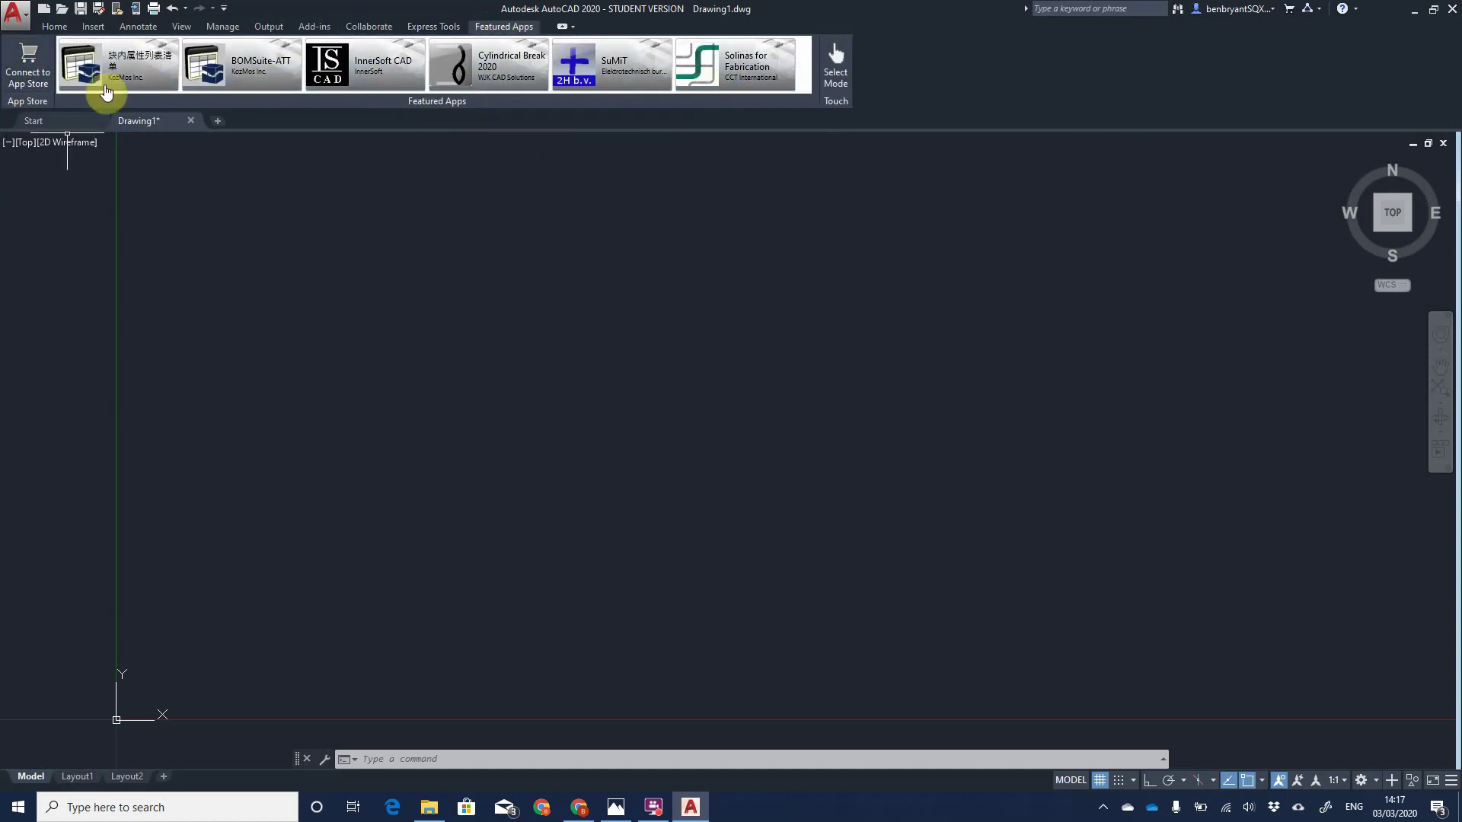
# Step: Return to the Home tools and view the customization options of the Quick Access Toolbar
pyautogui.click(54, 25)
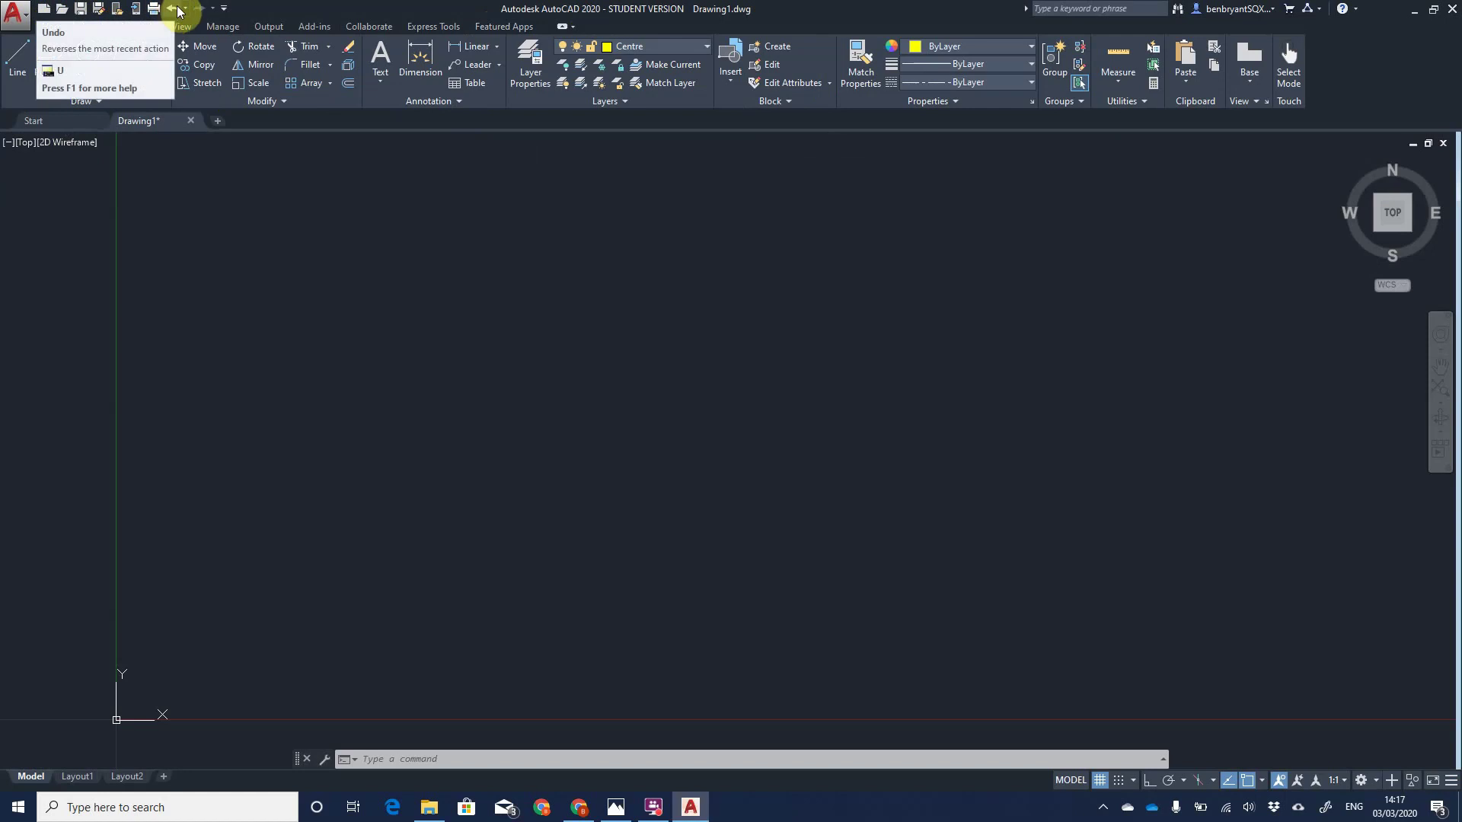
pyautogui.click(225, 8)
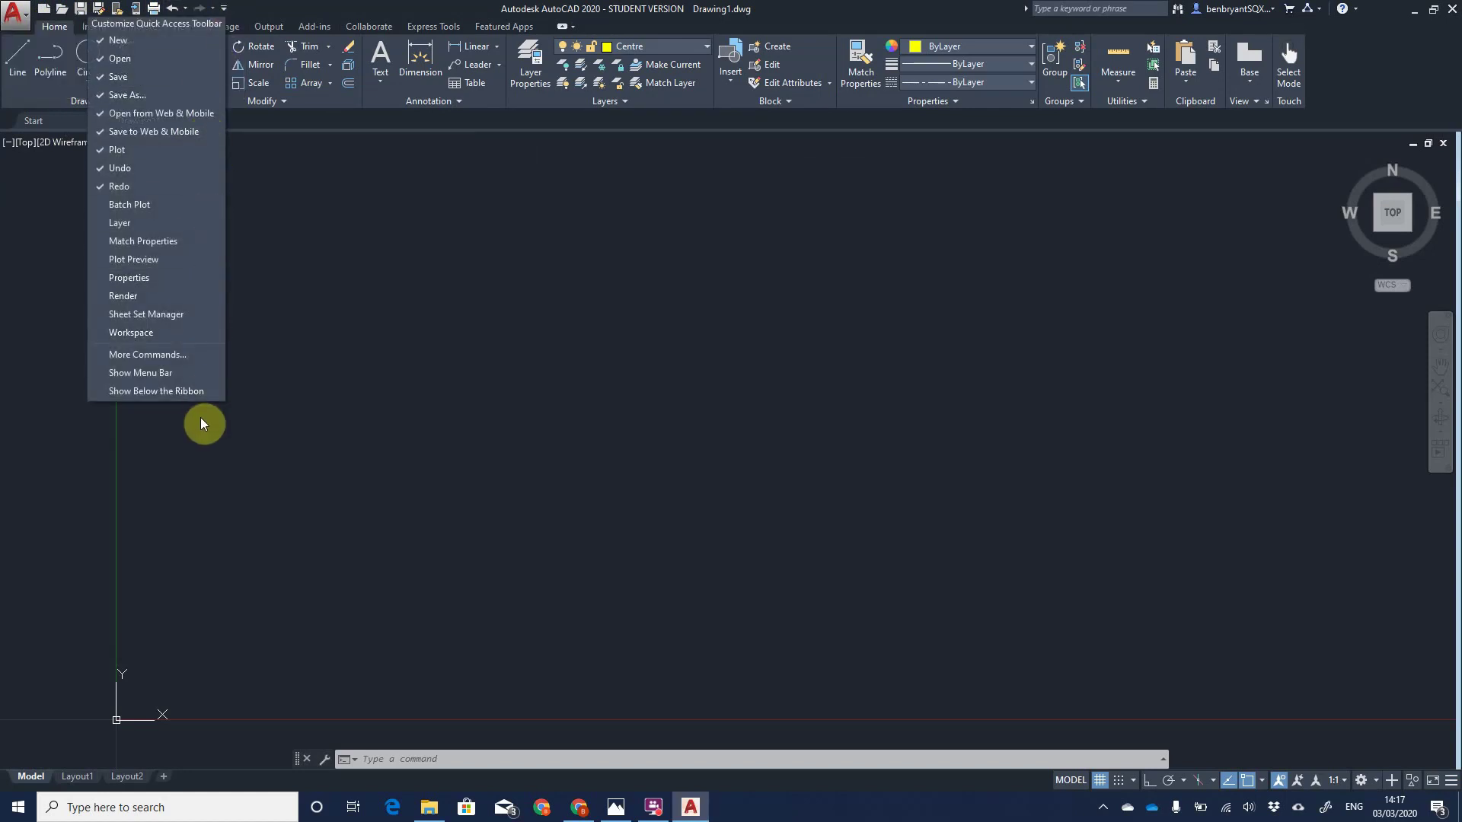
pyautogui.click(422, 305)
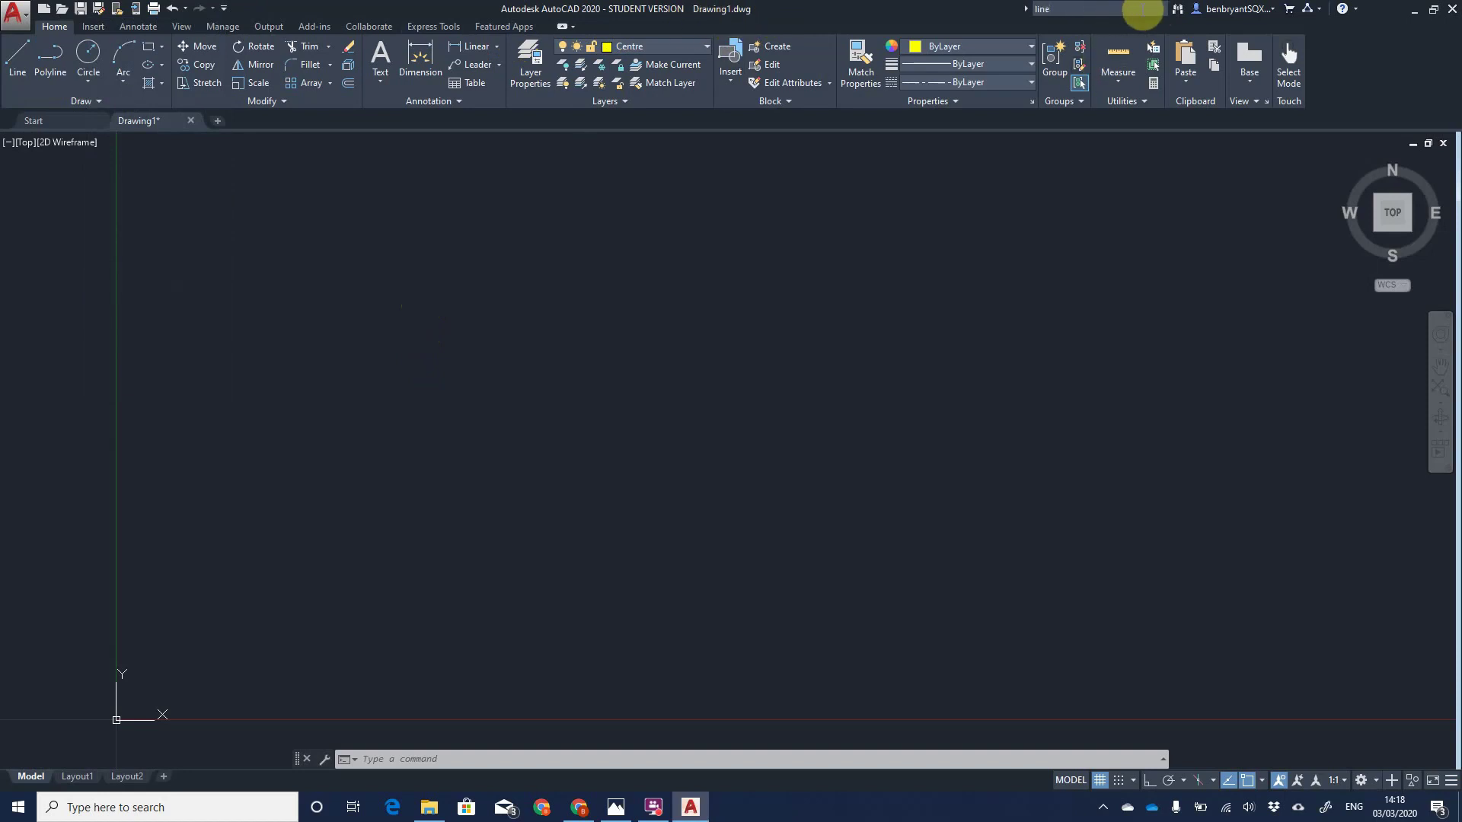
# Step: Search the help documentation for "line" and look through the results
pyautogui.press('Return')
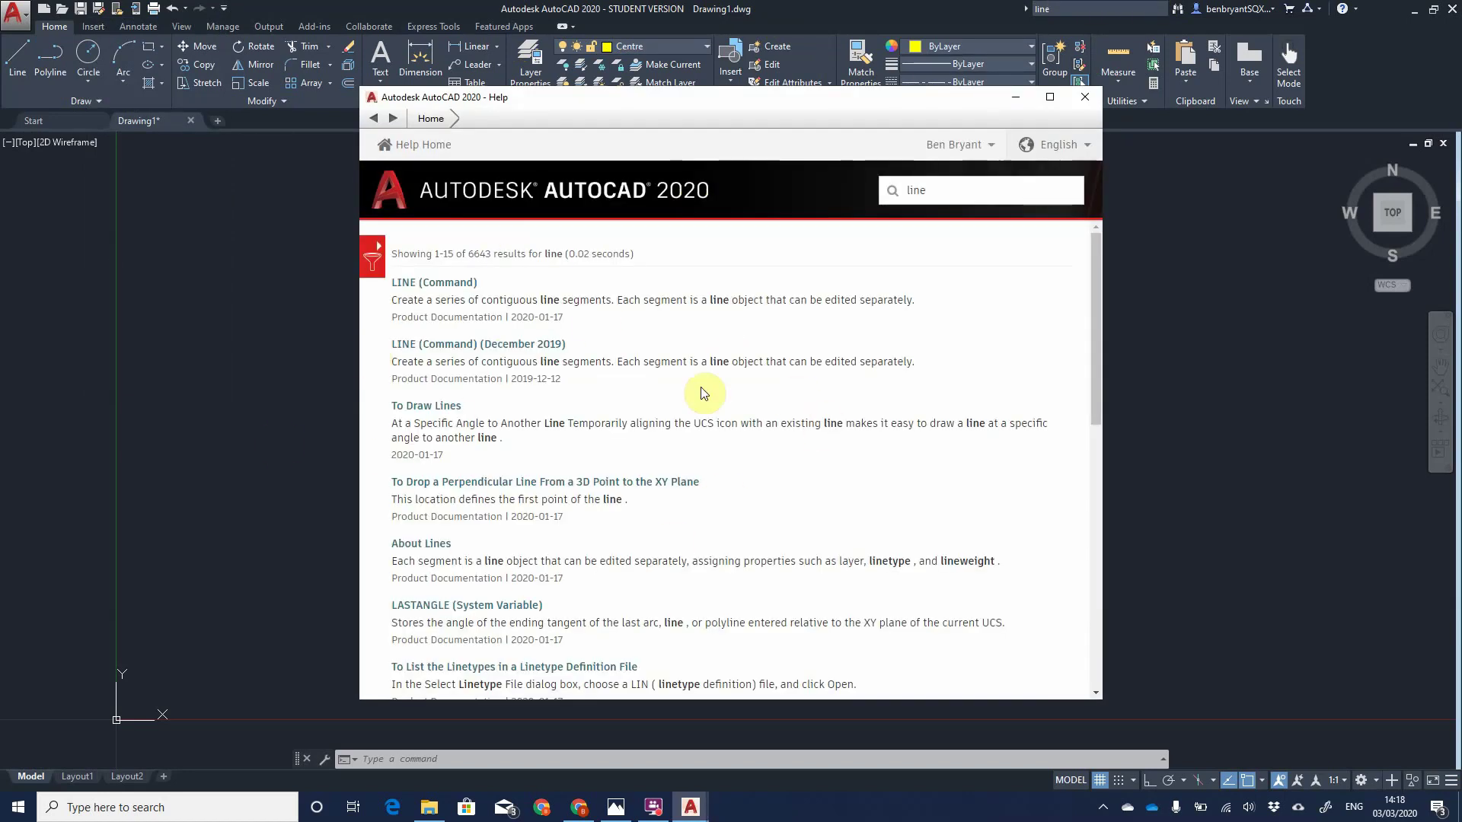
pyautogui.scroll(-10, 575, 363)
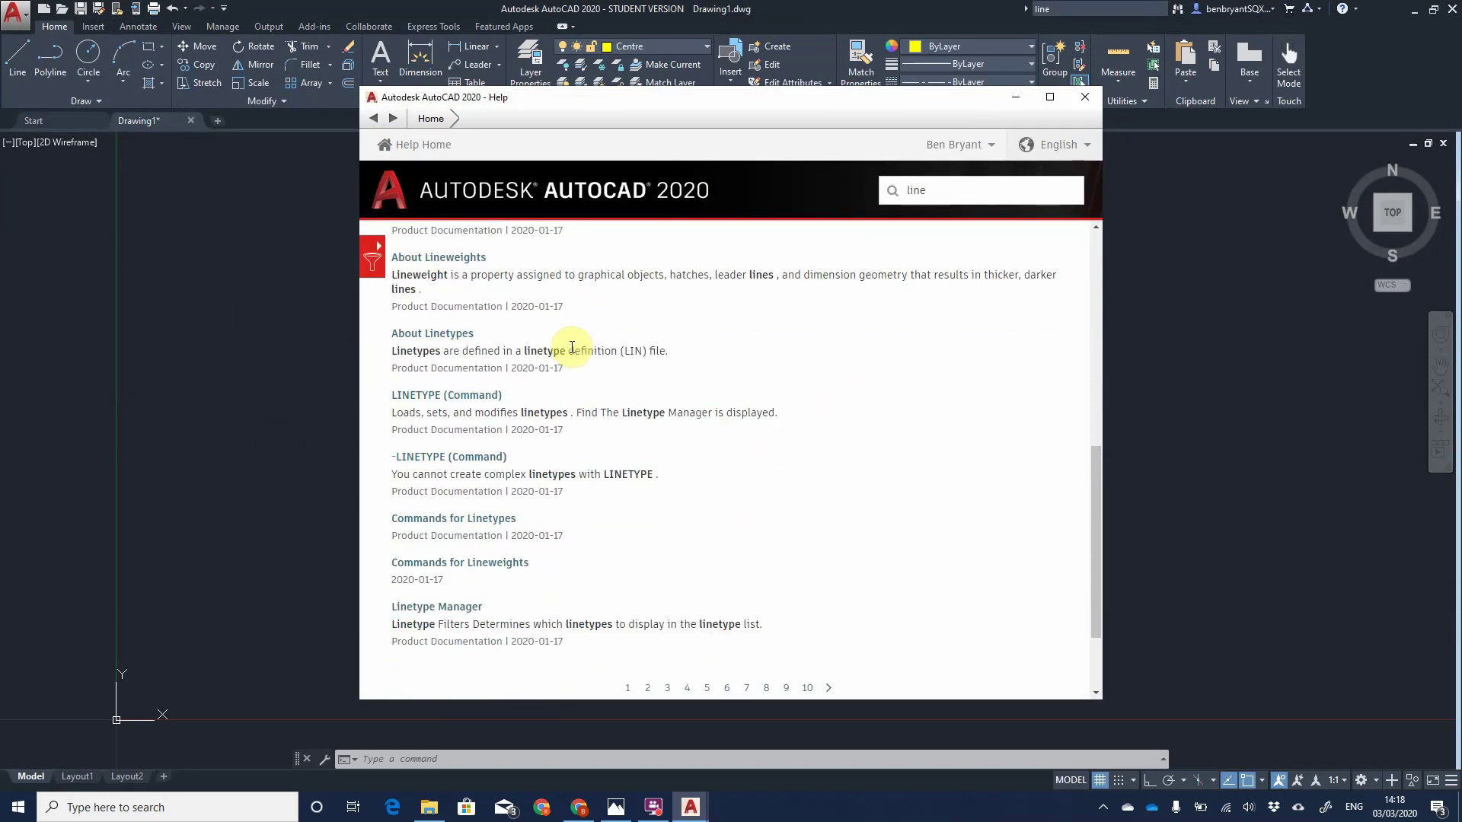
pyautogui.scroll(10, 576, 350)
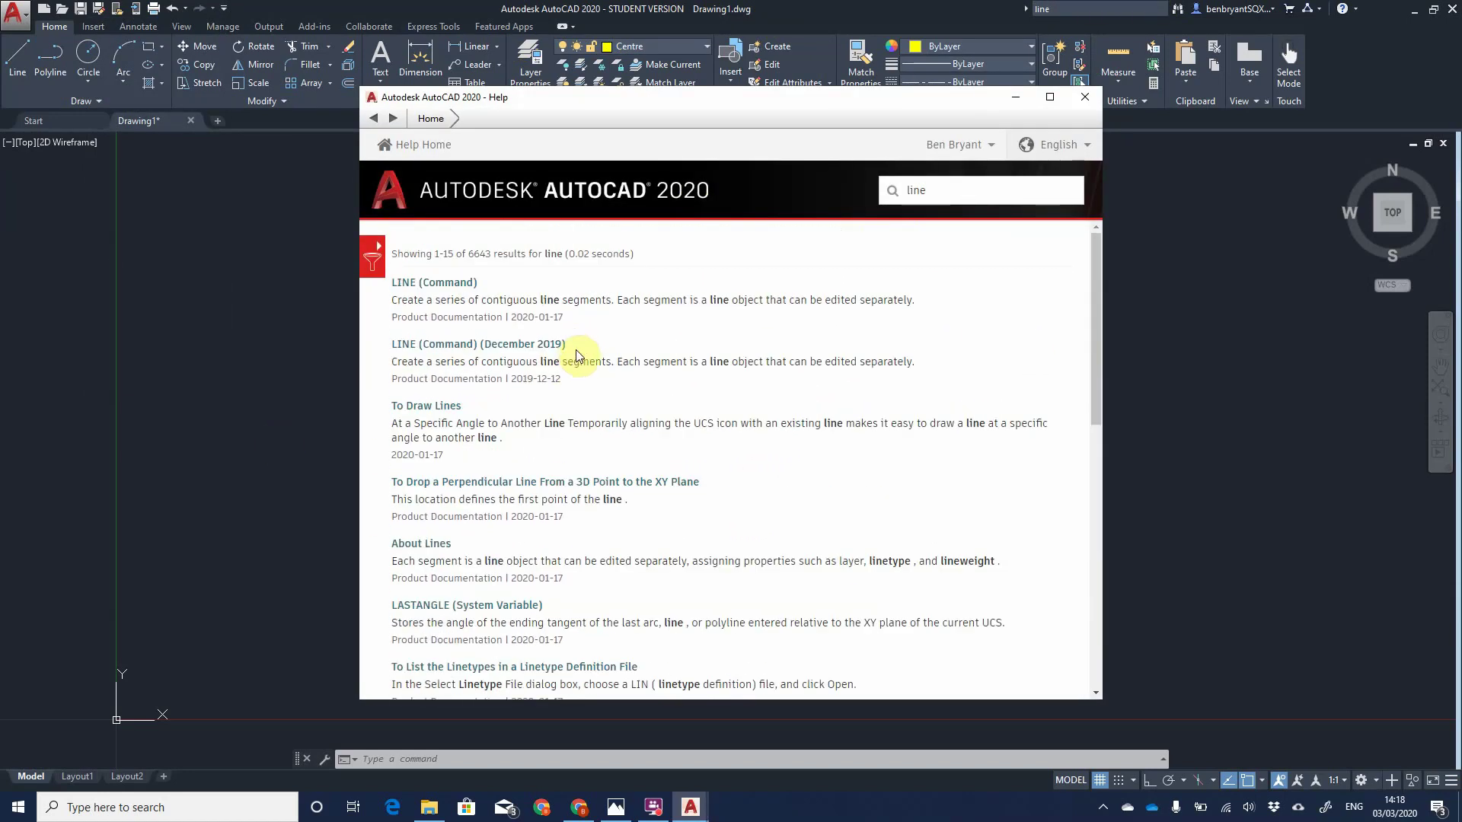
# Step: Close the help window and review the account, online community and help options available for the program
pyautogui.click(1085, 97)
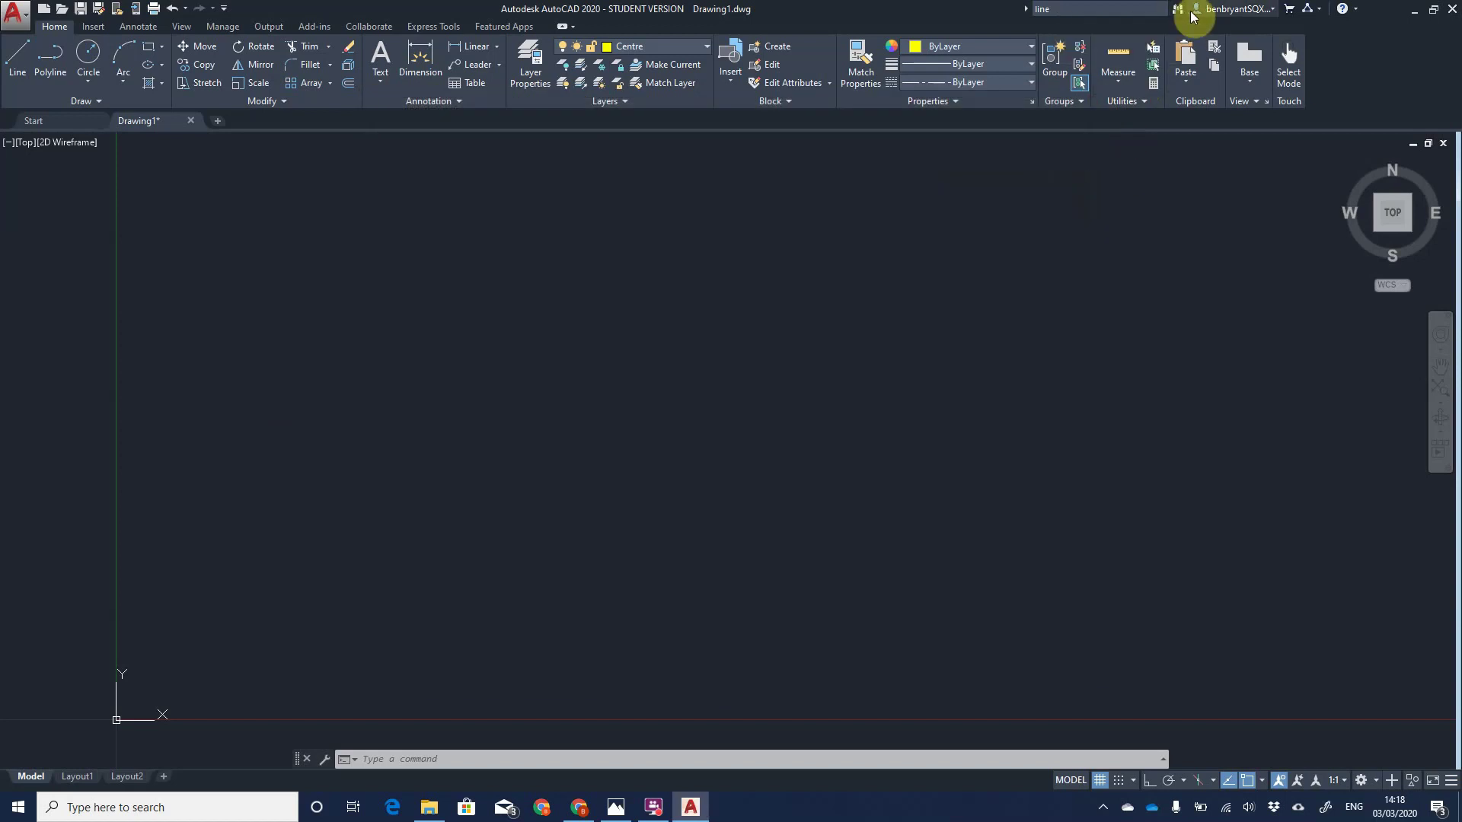
pyautogui.click(1216, 11)
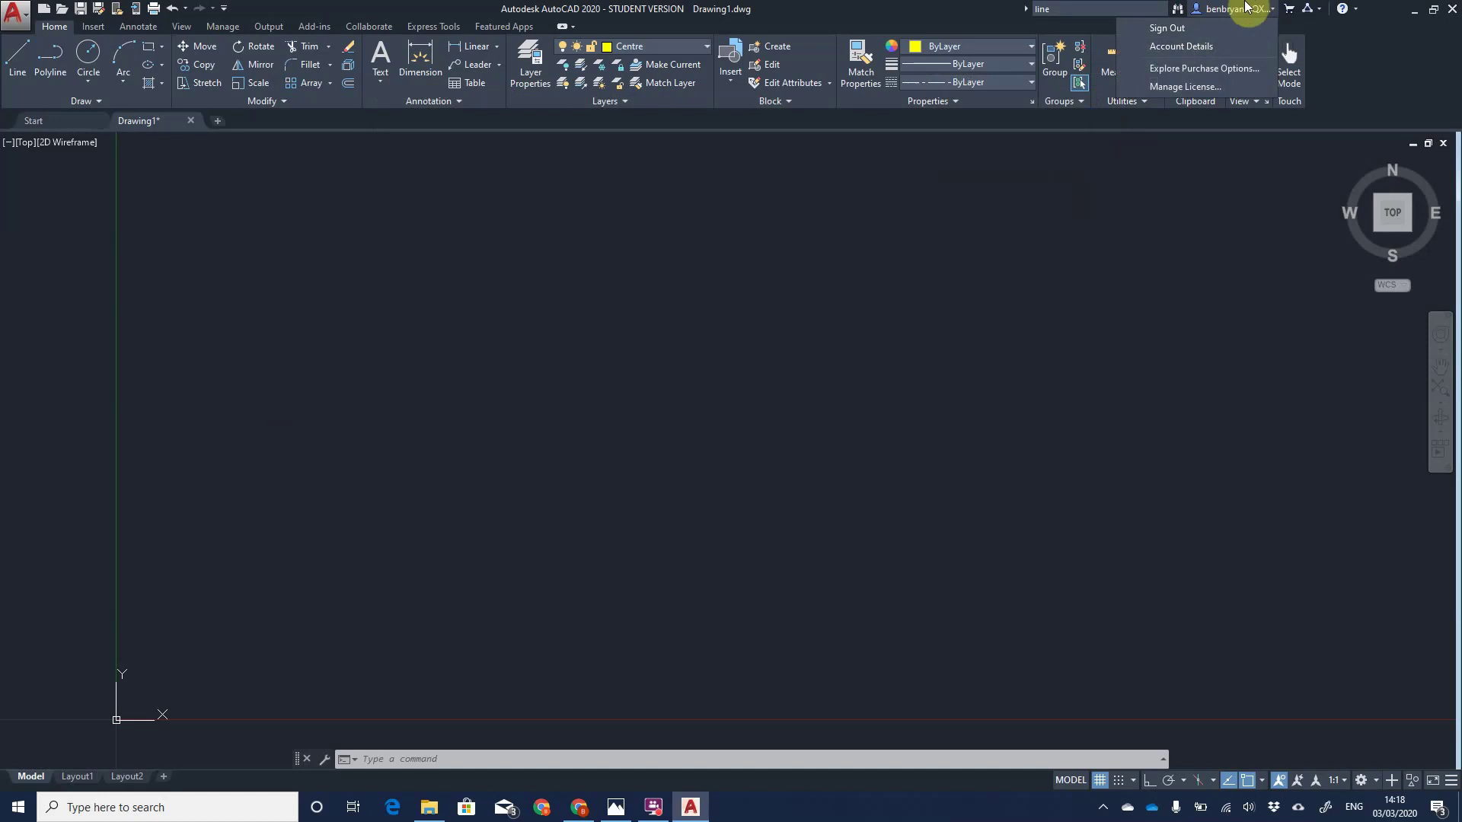
pyautogui.click(1264, 11)
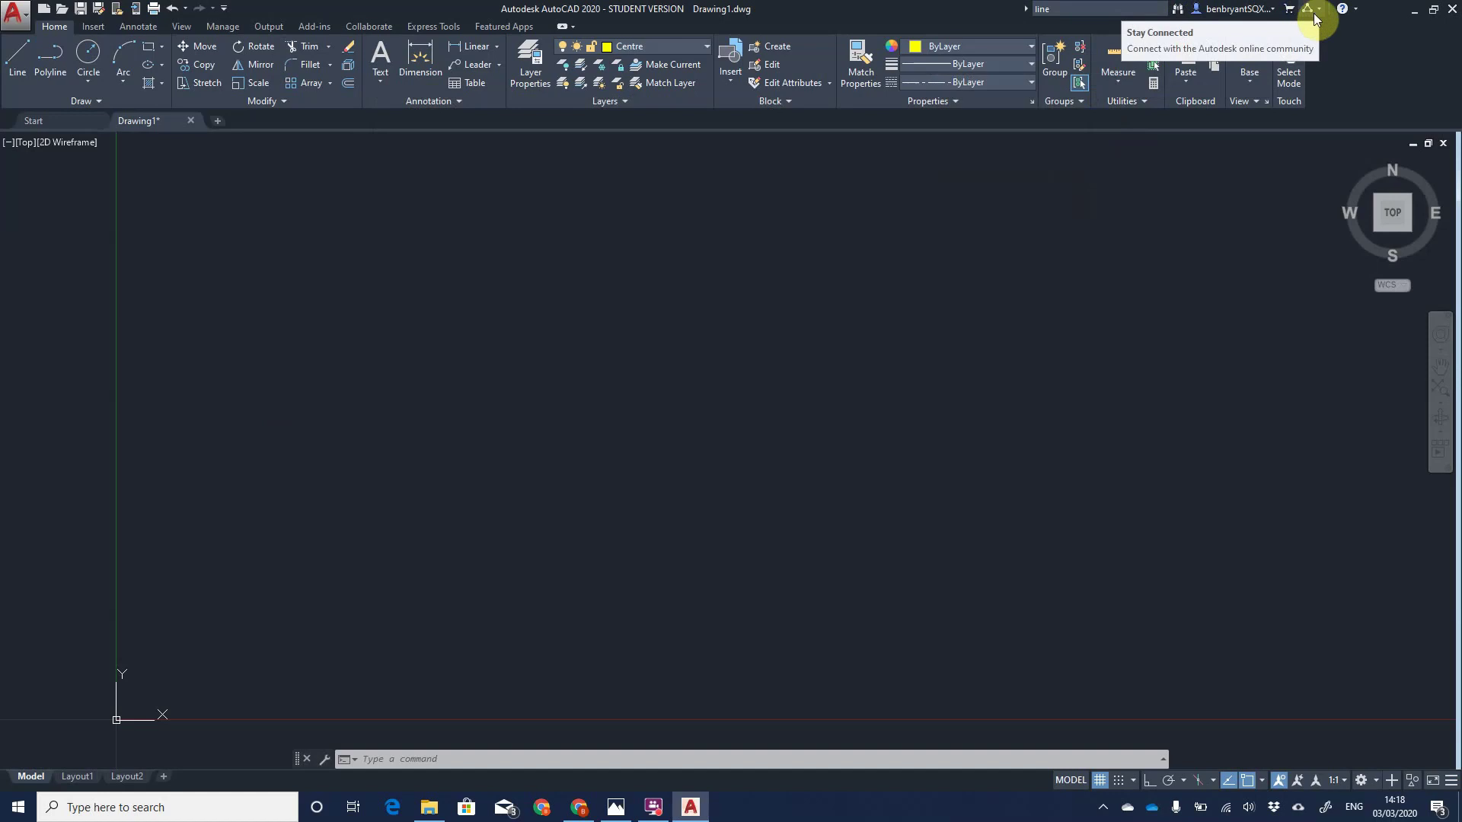
pyautogui.click(1358, 11)
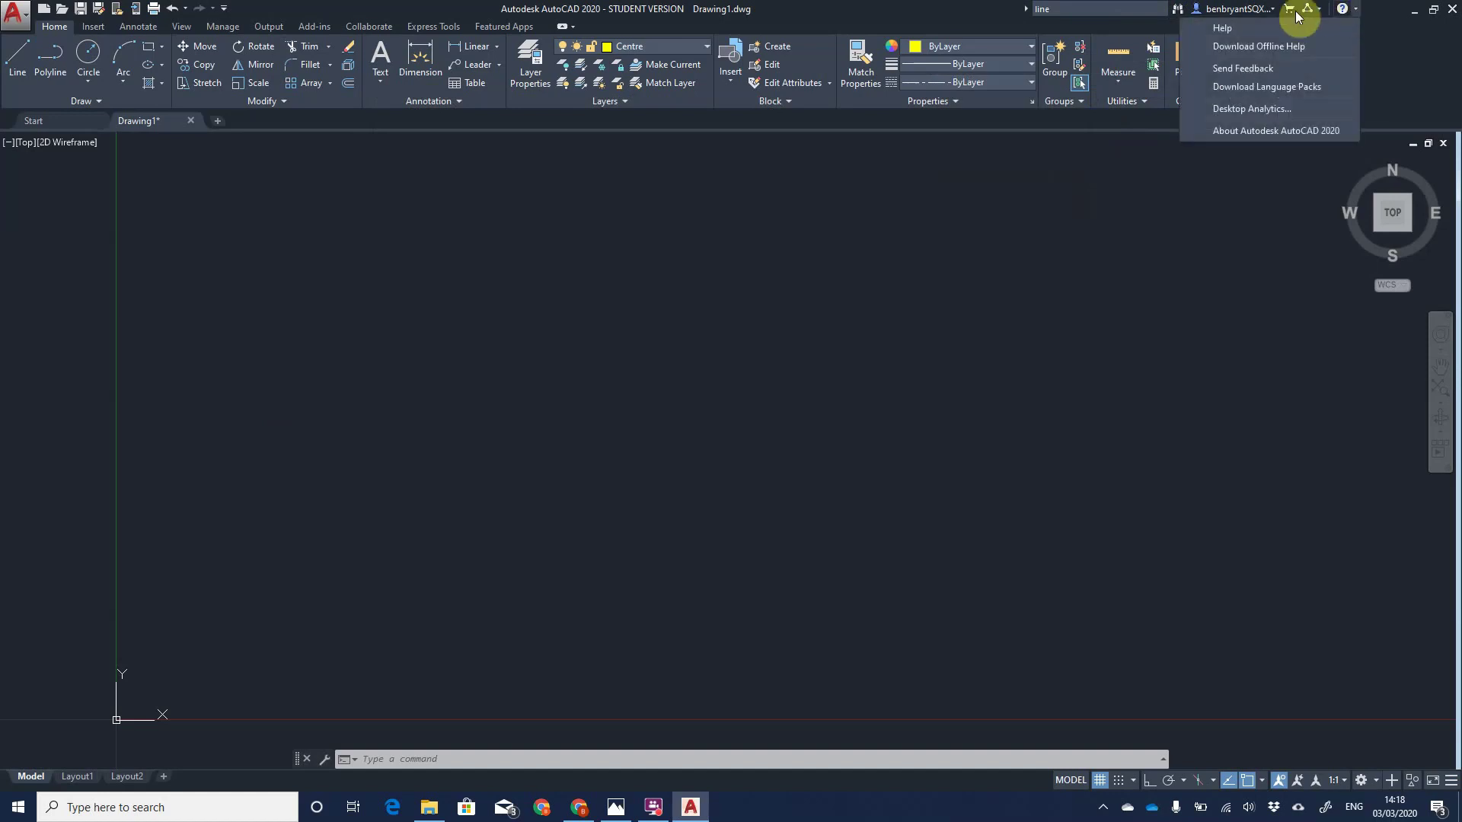
pyautogui.click(1198, 247)
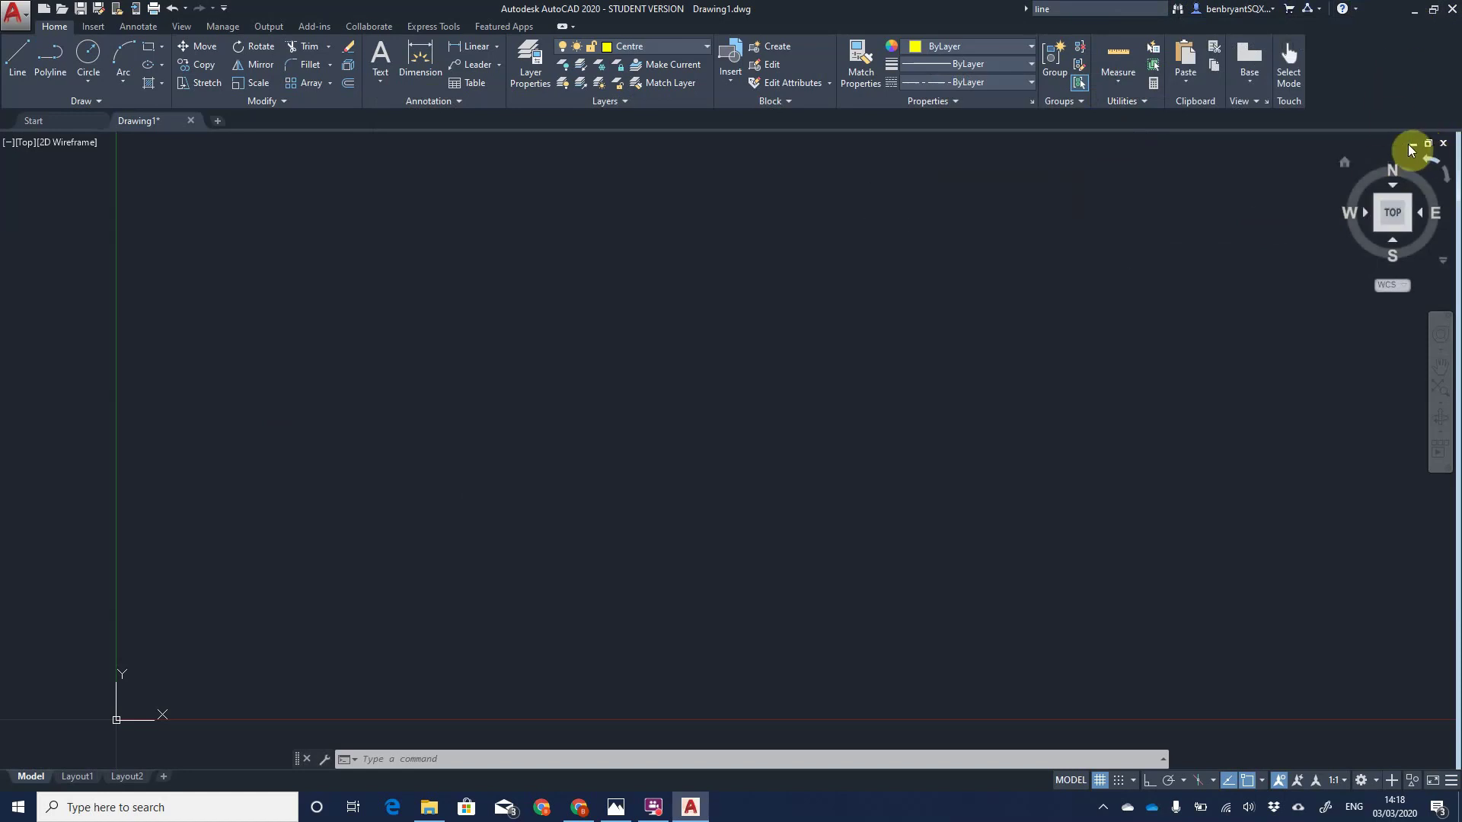
# Step: Review the application-level file commands, including the Publish, Print, Drawing Utilities, Recover and Close options
pyautogui.click(17, 16)
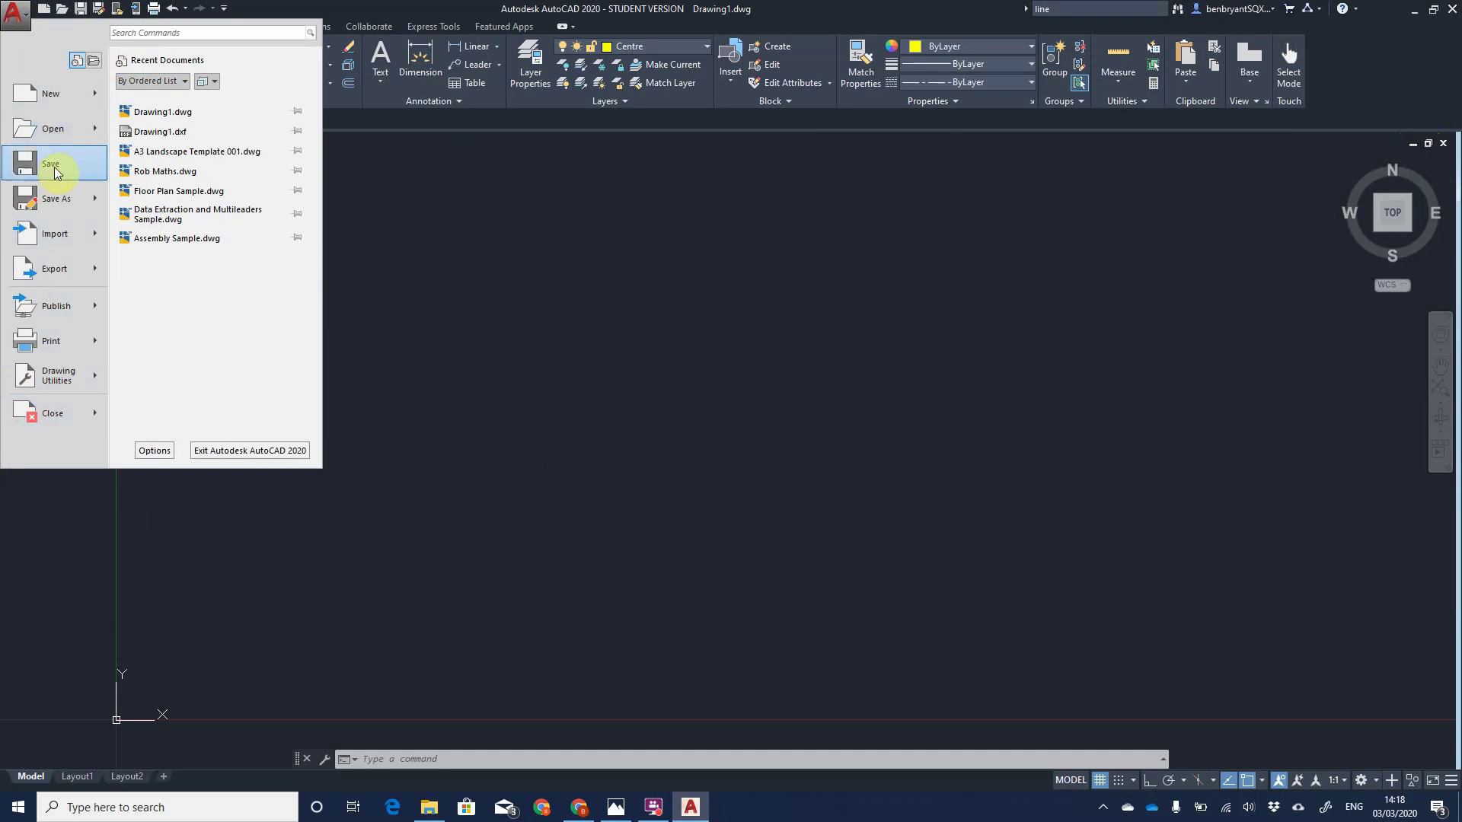
pyautogui.moveTo(83, 298)
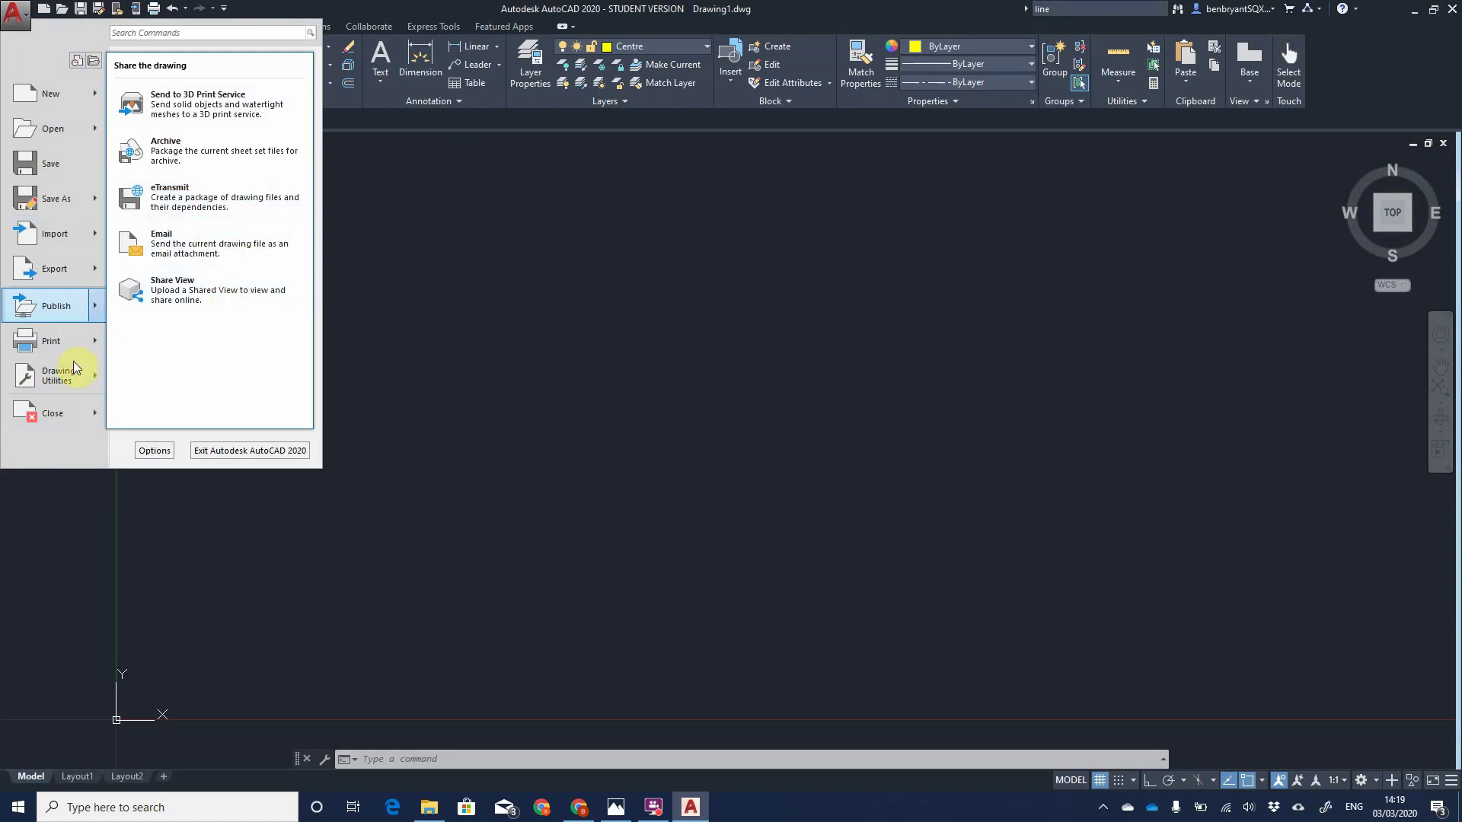
pyautogui.moveTo(57, 340)
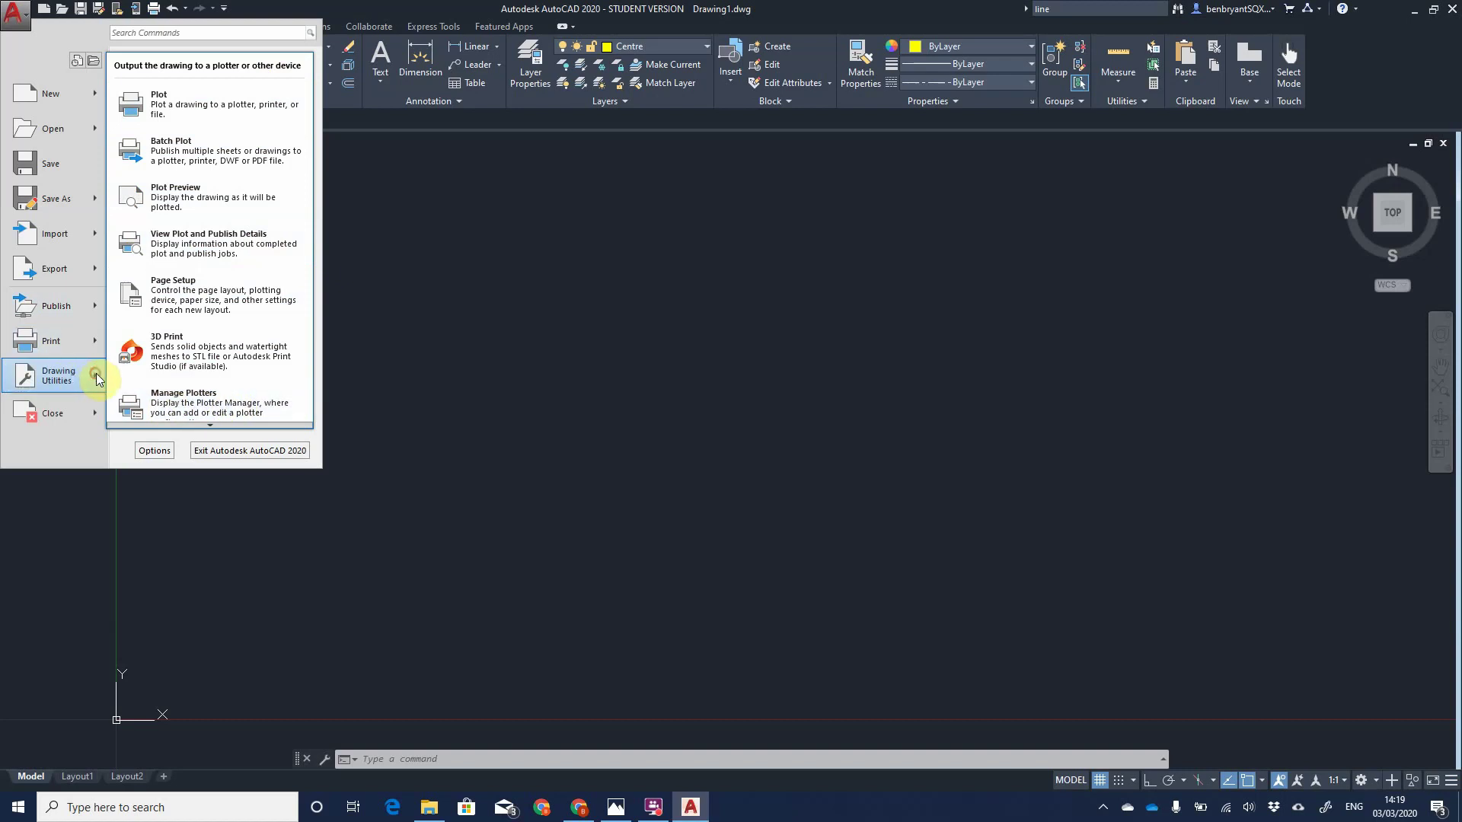
pyautogui.moveTo(94, 380)
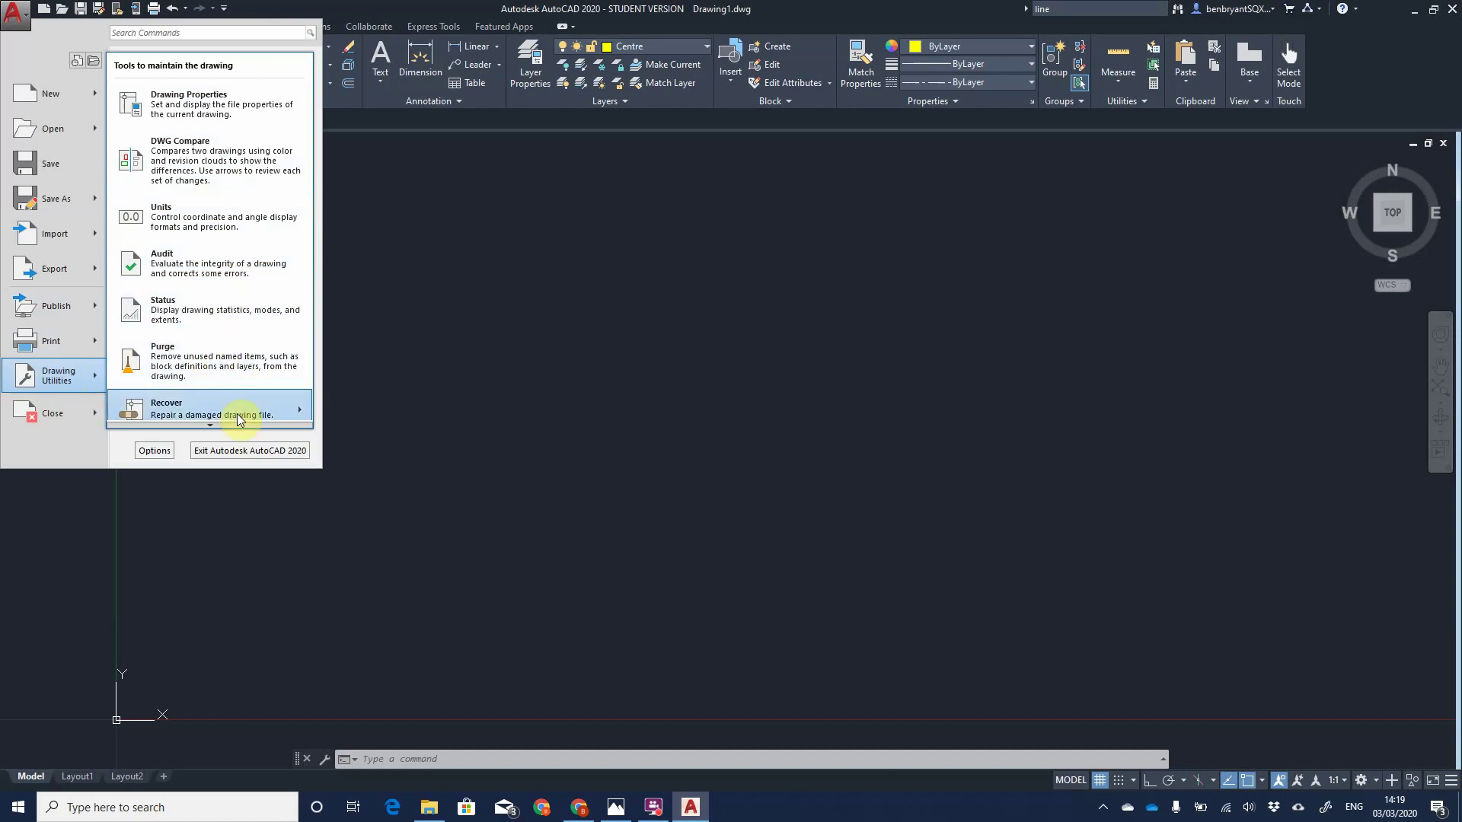
pyautogui.moveTo(237, 413)
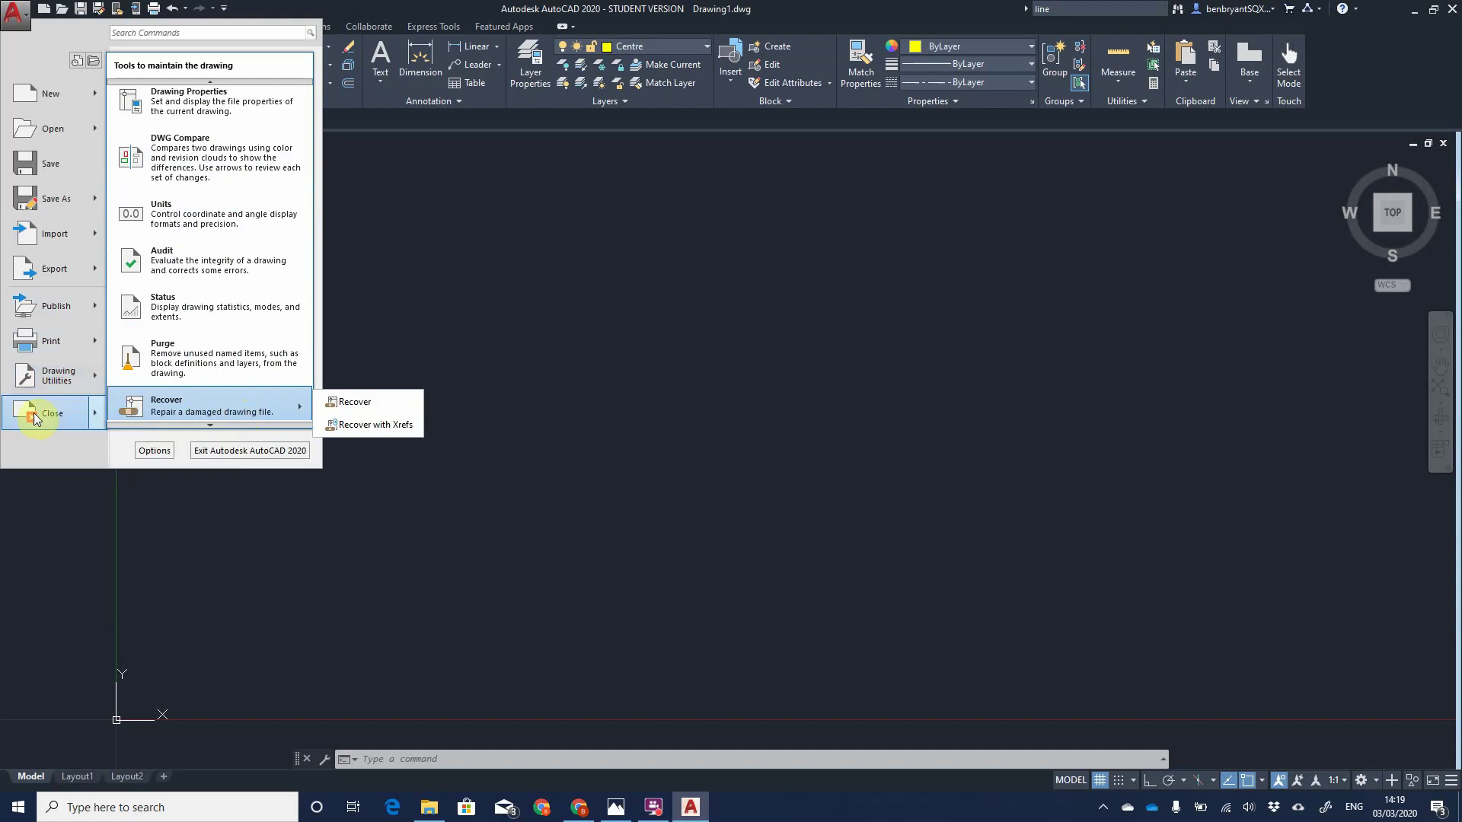
pyautogui.moveTo(93, 412)
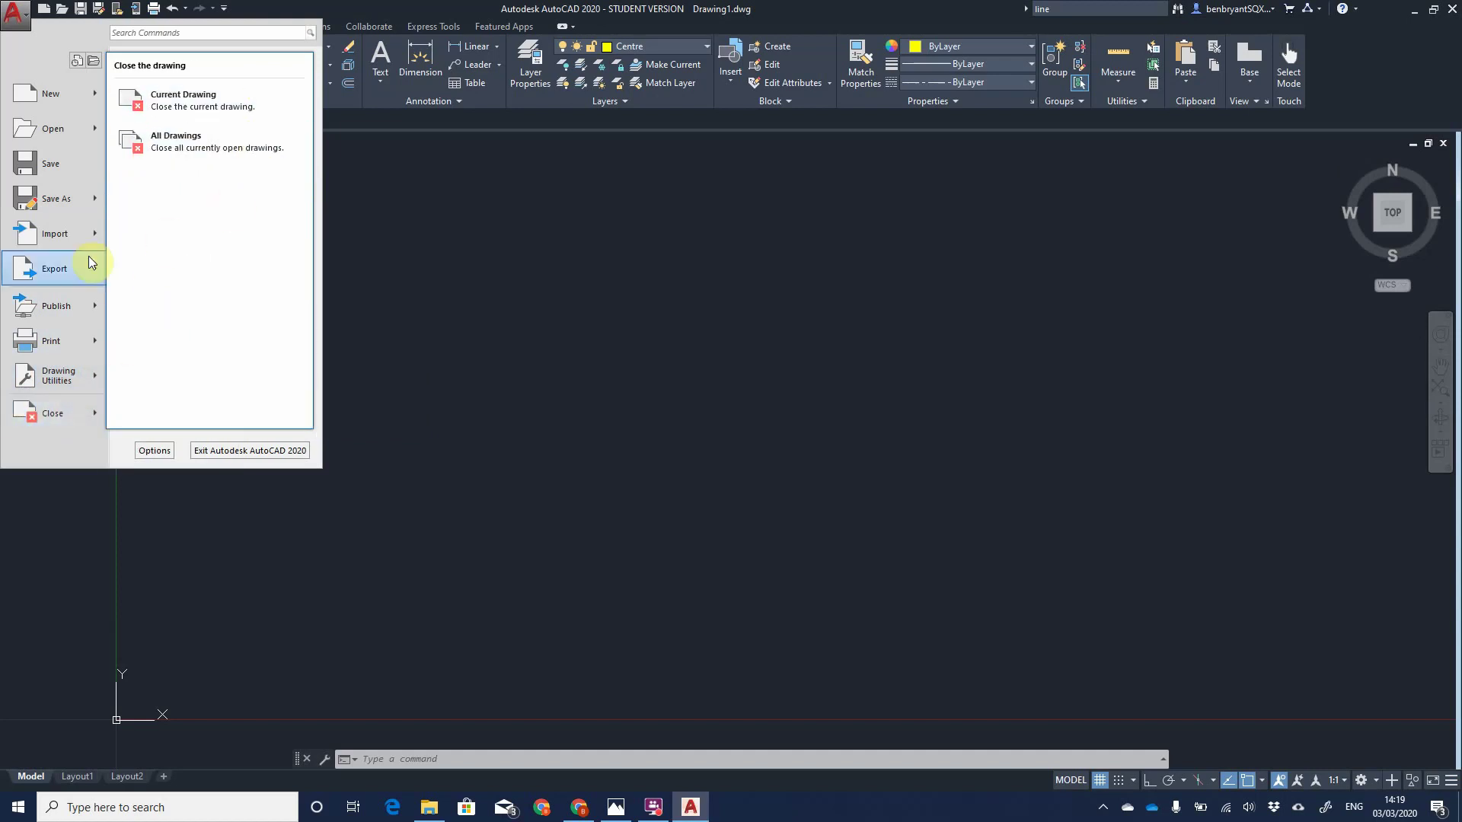
pyautogui.click(17, 21)
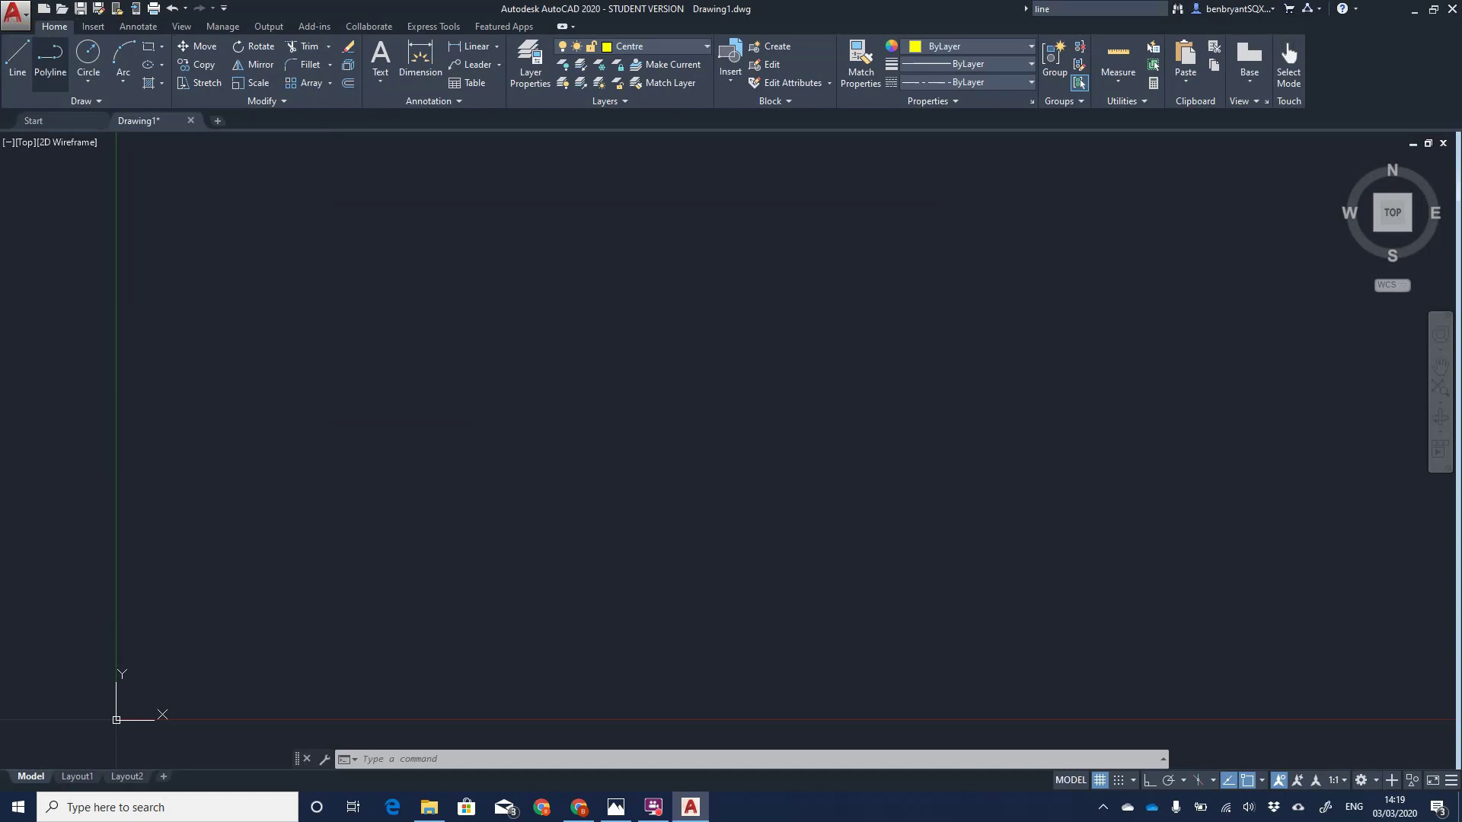